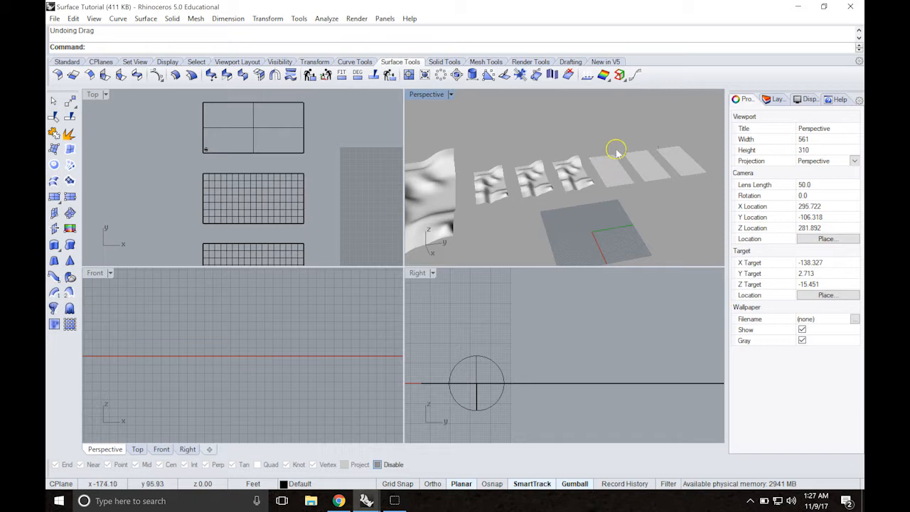
Step: Apply CageEdit to the wavy surface beside the flat panels, using a World bounding box, 4 points and degree 3 per direction, and the Global region
{"action": "double_click", "coordinate": [431, 94]}
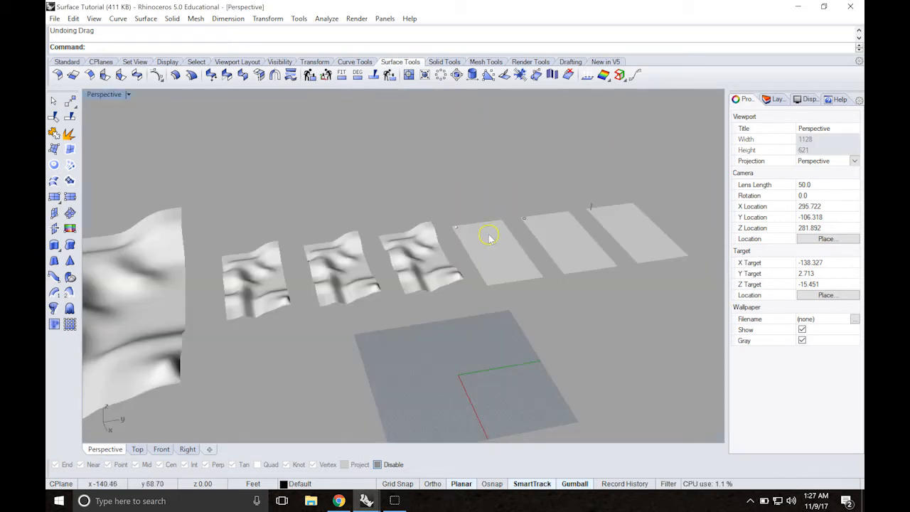
{"action": "scroll", "coordinate": [490, 243], "scroll_direction": "up", "scroll_amount": 2}
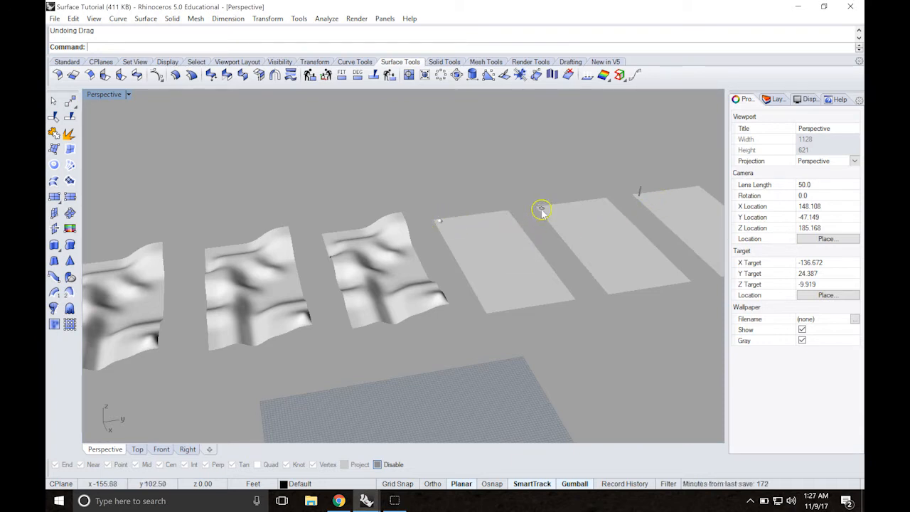
{"action": "right_click_drag", "start_coordinate": [380, 239], "coordinate": [440, 240], "text": "shift"}
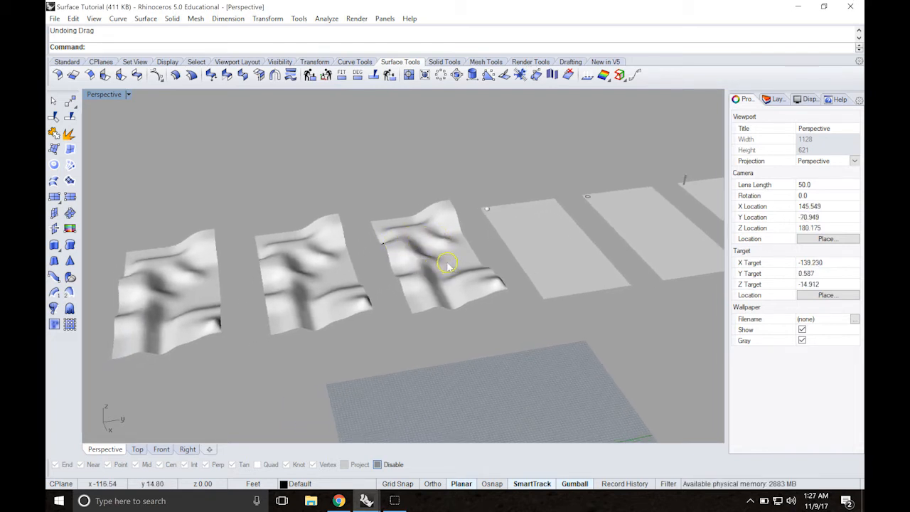
{"action": "right_click_drag", "start_coordinate": [444, 265], "coordinate": [441, 256]}
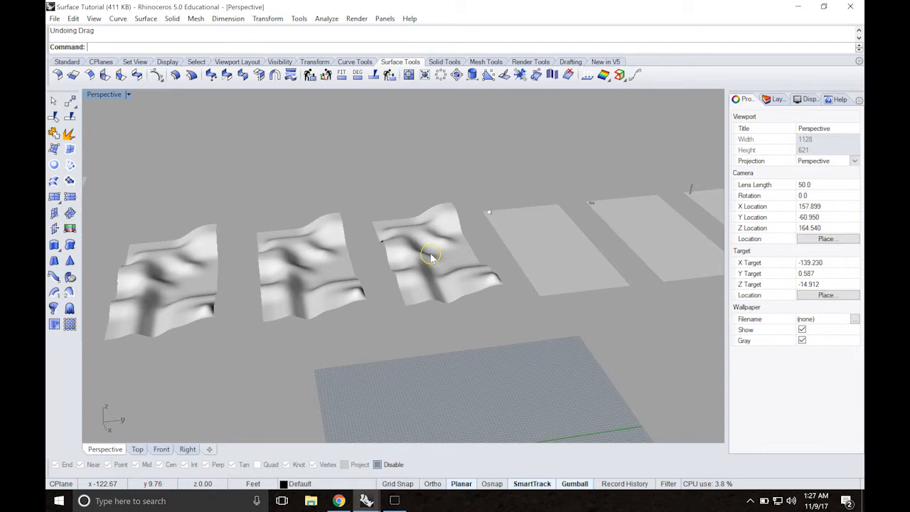
{"action": "scroll", "coordinate": [431, 253], "scroll_direction": "up", "scroll_amount": 4}
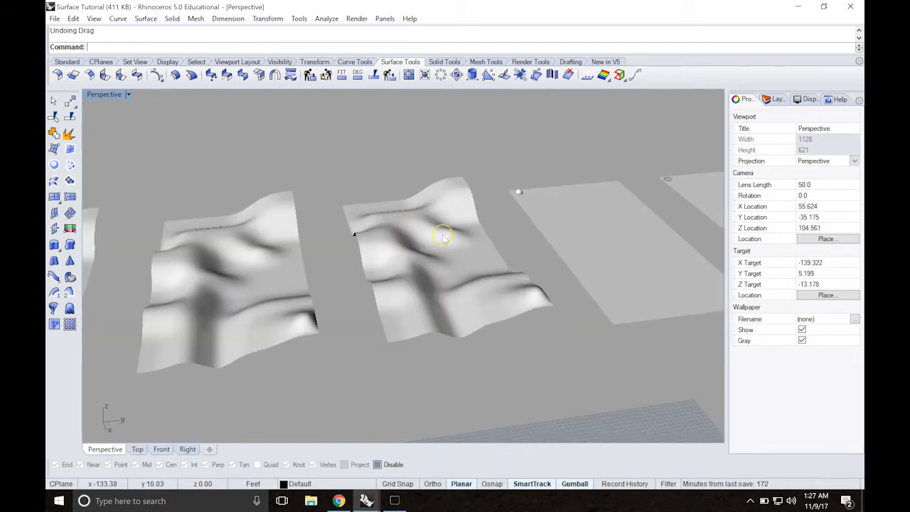
{"action": "left_click", "coordinate": [433, 231]}
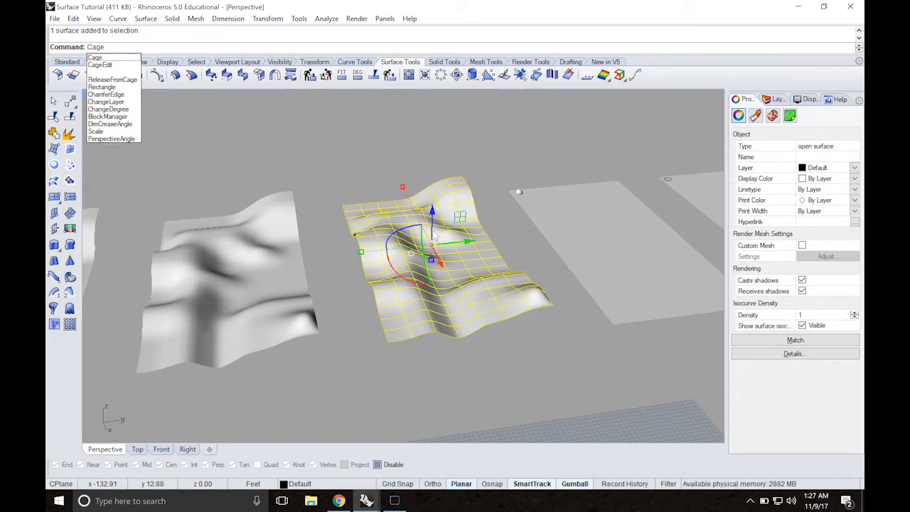
{"action": "type", "text": "Edit"}
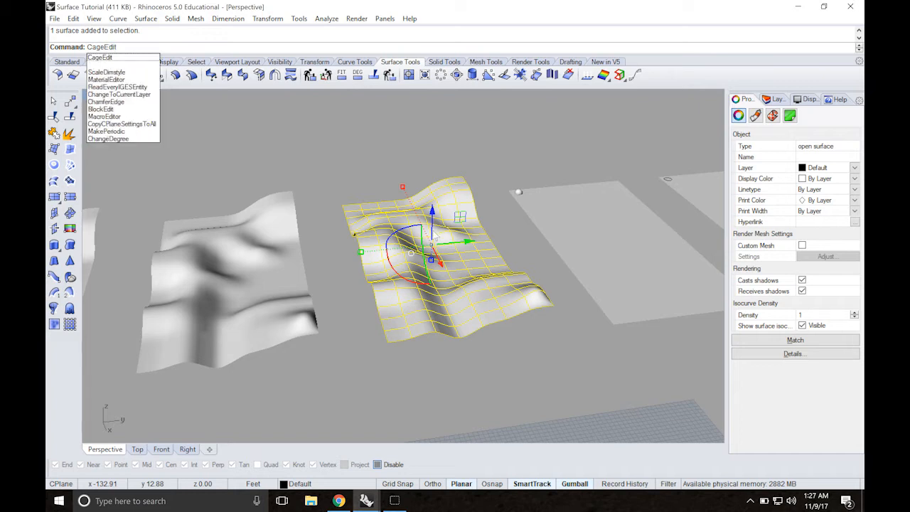
{"action": "key", "text": "Return"}
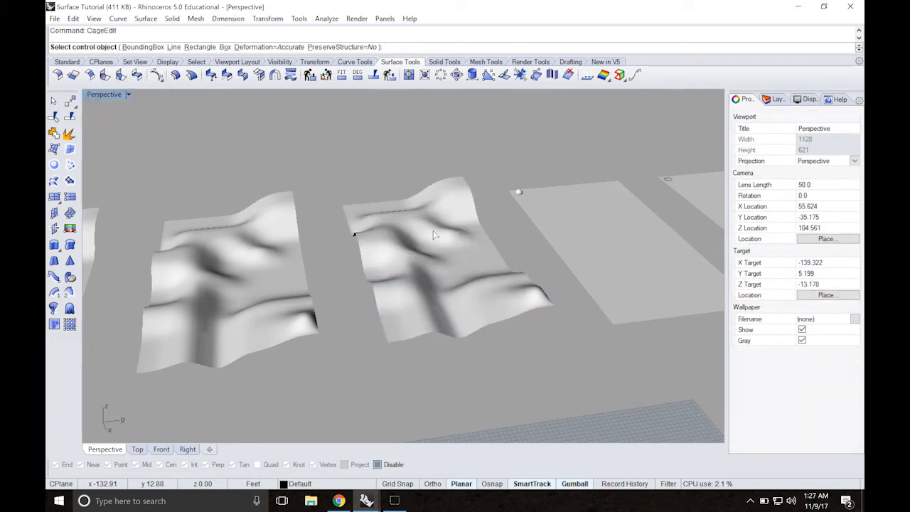
{"action": "left_click", "coordinate": [142, 47]}
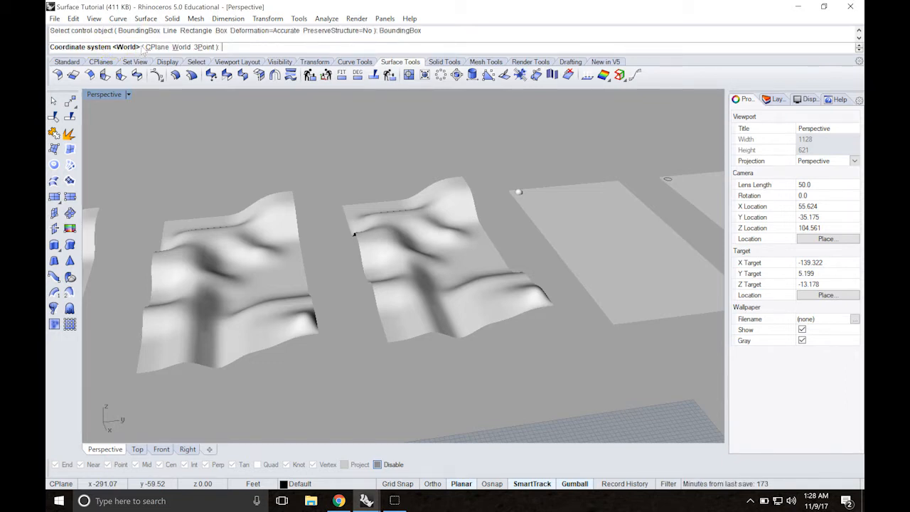
{"action": "key", "text": "Return"}
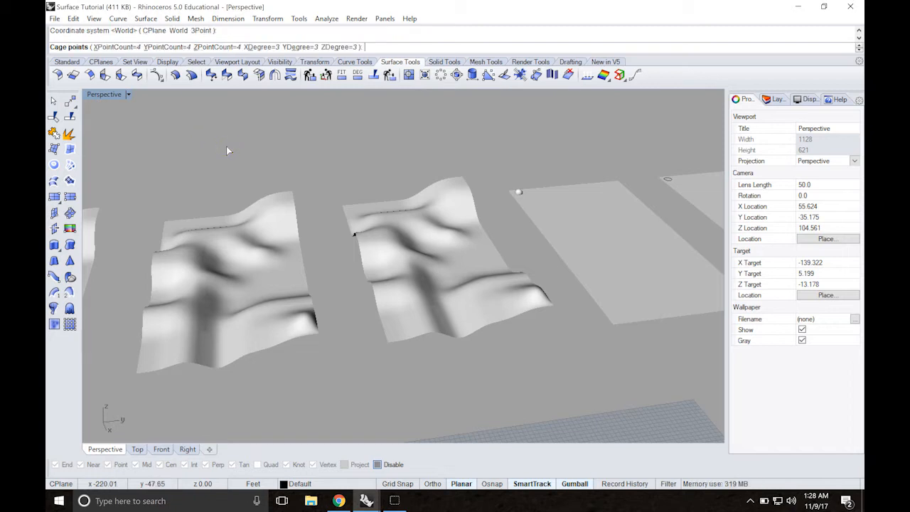
{"action": "key", "text": "Return"}
{"action": "key", "text": "Return"}
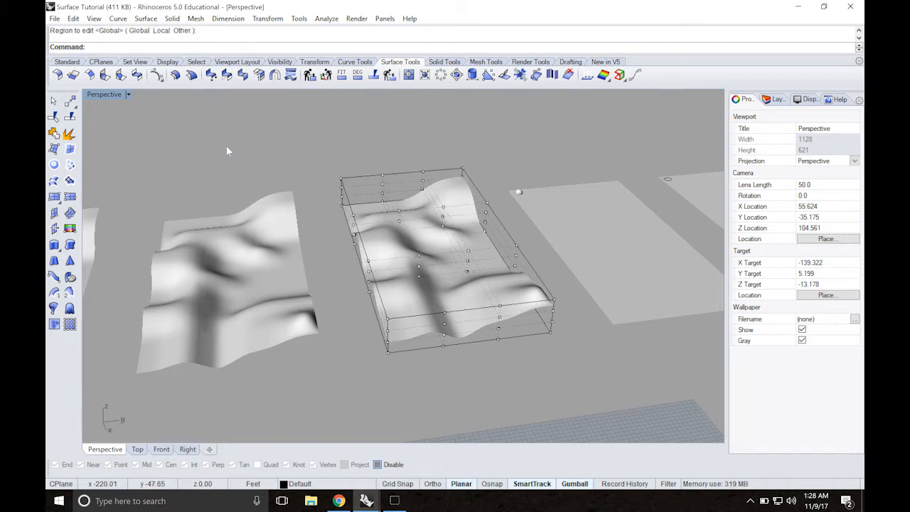
Step: Select the 16 cage points around one corner of the surface, move them upward and sideways, and inspect the deformation
{"action": "double_click", "coordinate": [104, 95]}
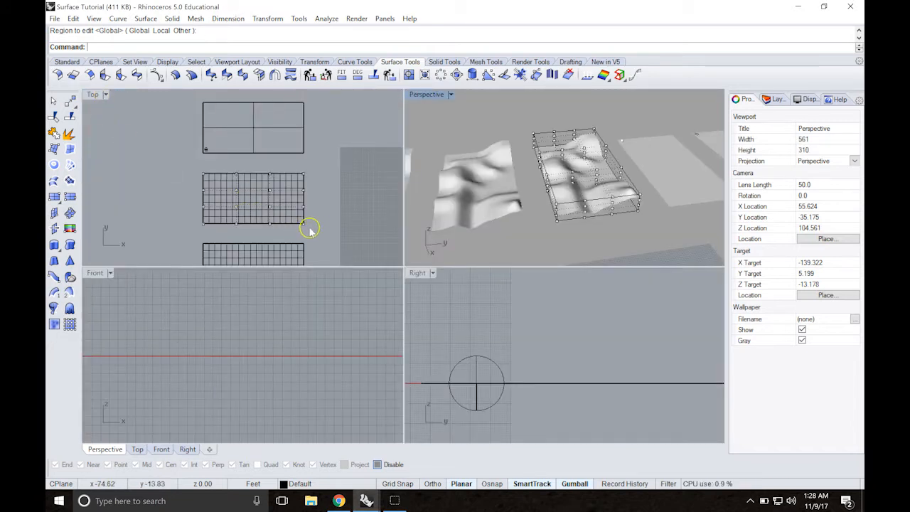
{"action": "left_click_drag", "start_coordinate": [317, 230], "coordinate": [262, 206]}
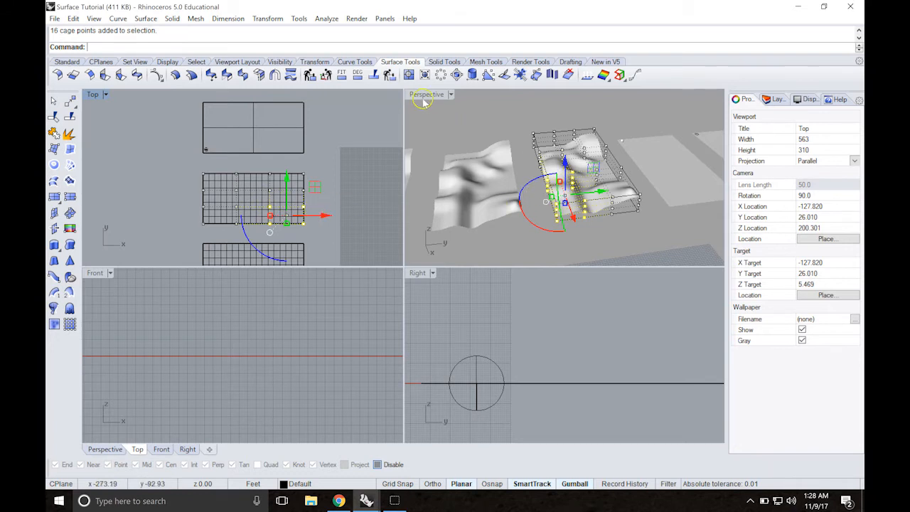
{"action": "double_click", "coordinate": [425, 97]}
{"action": "left_click_drag", "start_coordinate": [407, 268], "coordinate": [399, 224]}
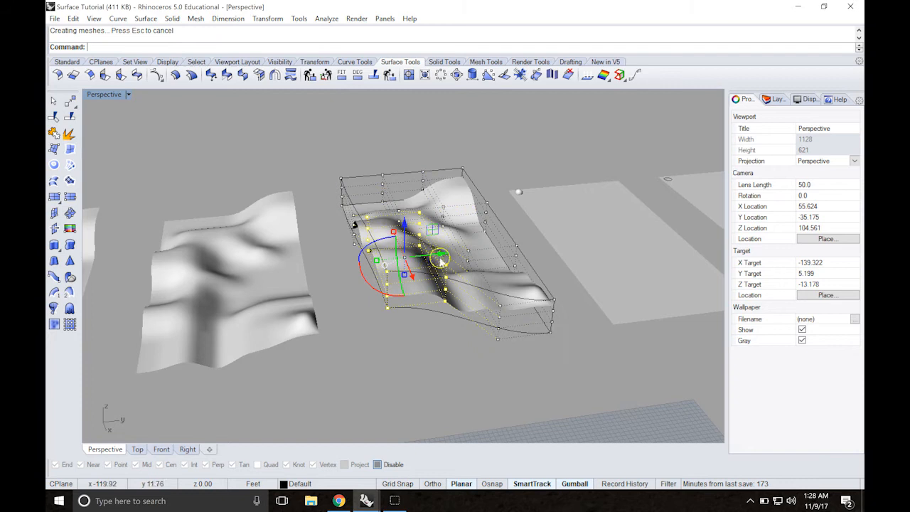
{"action": "left_click_drag", "start_coordinate": [439, 255], "coordinate": [308, 291]}
{"action": "right_click_drag", "start_coordinate": [496, 224], "coordinate": [318, 216]}
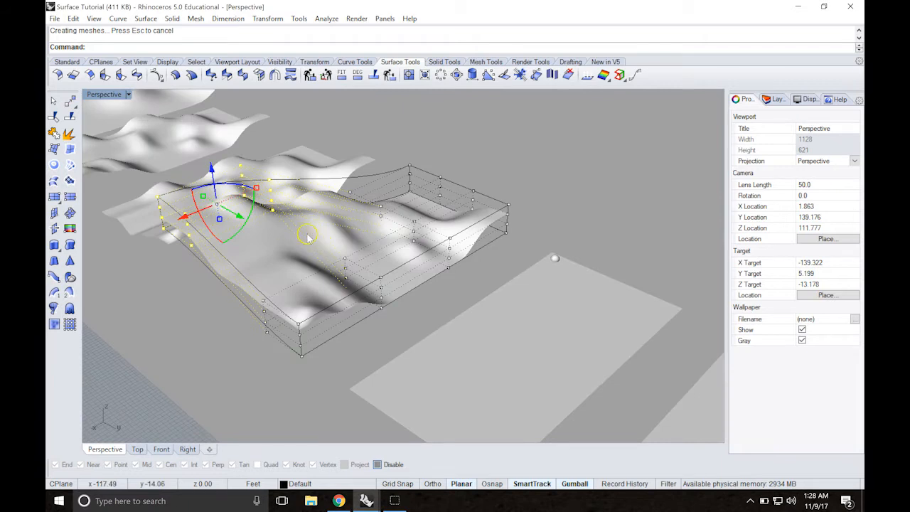
{"action": "scroll", "coordinate": [307, 238], "scroll_direction": "down", "scroll_amount": 4}
{"action": "scroll", "coordinate": [308, 237], "scroll_direction": "up", "scroll_amount": 8}
{"action": "scroll", "coordinate": [286, 238], "scroll_direction": "down", "scroll_amount": 4}
{"action": "right_click_drag", "start_coordinate": [276, 234], "coordinate": [358, 234]}
Step: Undo the cage point moves and the CageEdit on the wavy surface, and clear the selection
{"action": "key", "text": "super"}
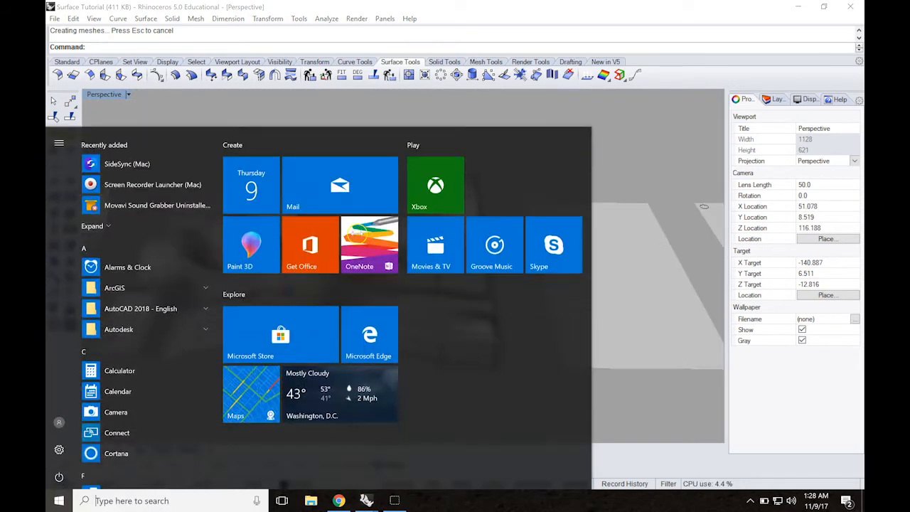
{"action": "left_click", "coordinate": [614, 157]}
{"action": "key", "text": "ctrl+z"}
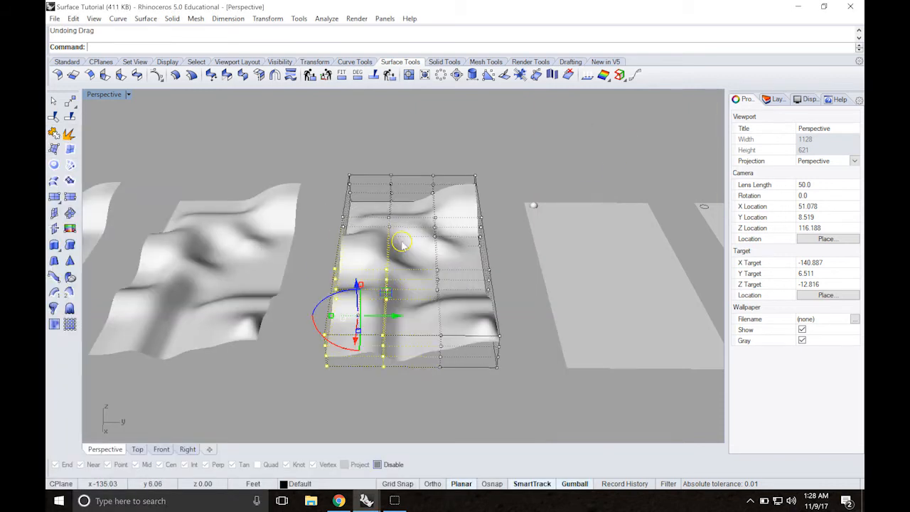
{"action": "key", "text": "Escape"}
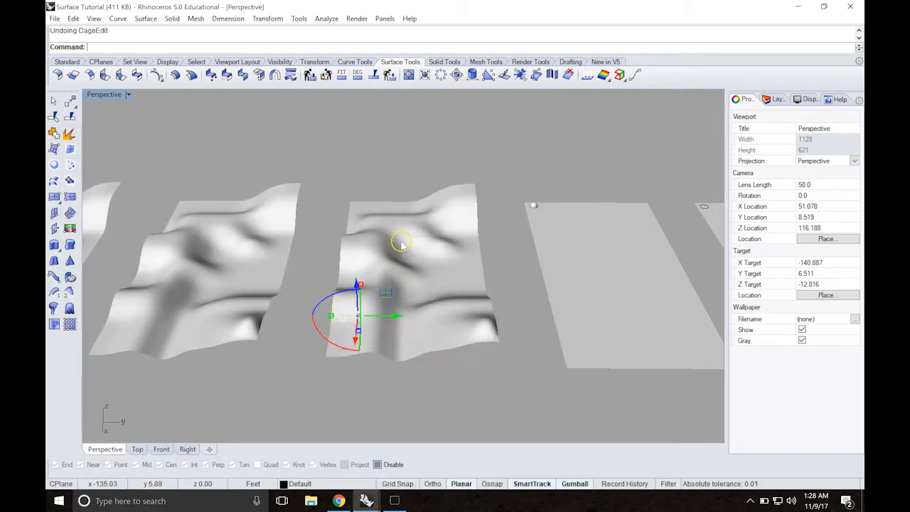
{"action": "left_click", "coordinate": [543, 230]}
{"action": "left_click", "coordinate": [376, 150]}
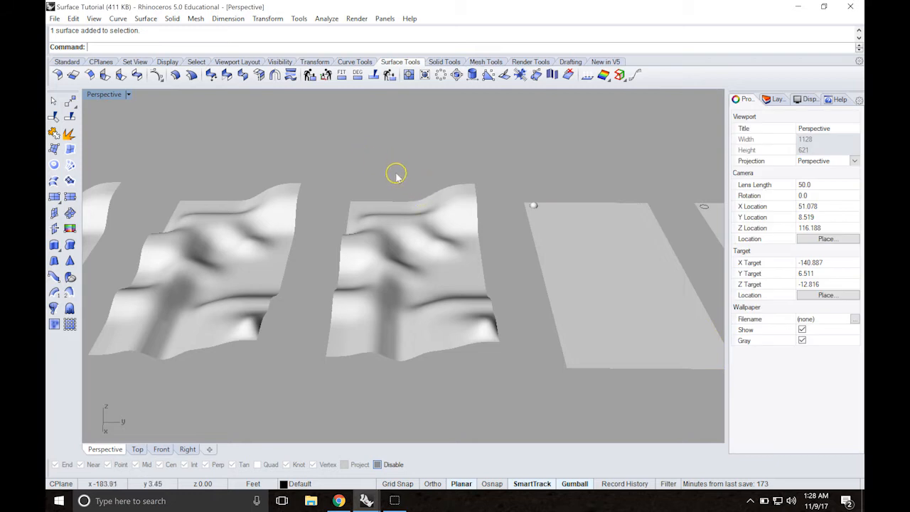
Step: Select the small circle in the corner of the middle flat surface in the maximized Top view
{"action": "scroll", "coordinate": [393, 162], "scroll_direction": "down", "scroll_amount": 3}
{"action": "right_click_drag", "start_coordinate": [392, 147], "coordinate": [411, 185]}
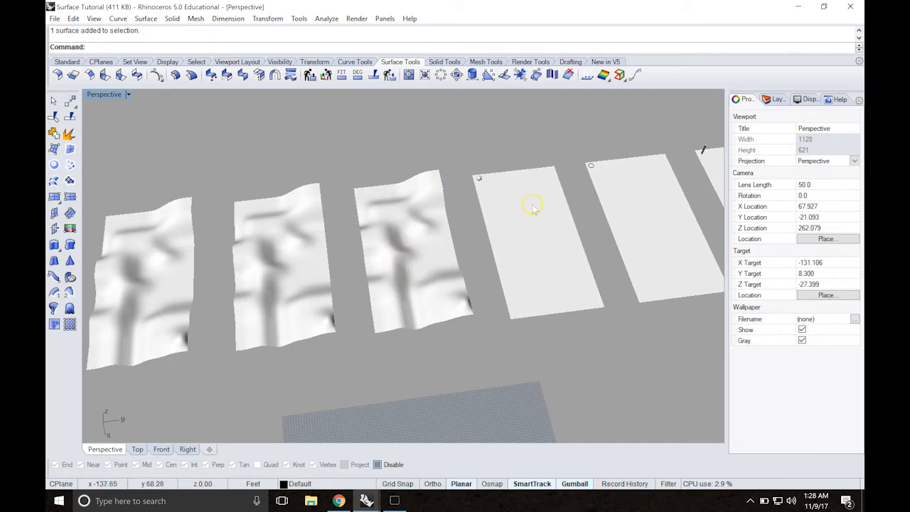
{"action": "double_click", "coordinate": [105, 94]}
{"action": "right_click_drag", "start_coordinate": [284, 126], "coordinate": [280, 185]}
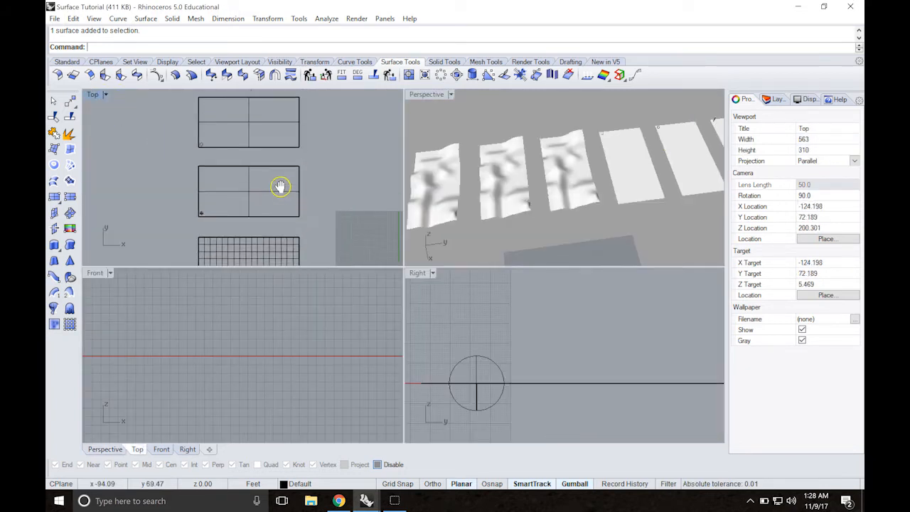
{"action": "scroll", "coordinate": [256, 193], "scroll_direction": "down", "scroll_amount": 2}
{"action": "scroll", "coordinate": [256, 192], "scroll_direction": "up", "scroll_amount": 2}
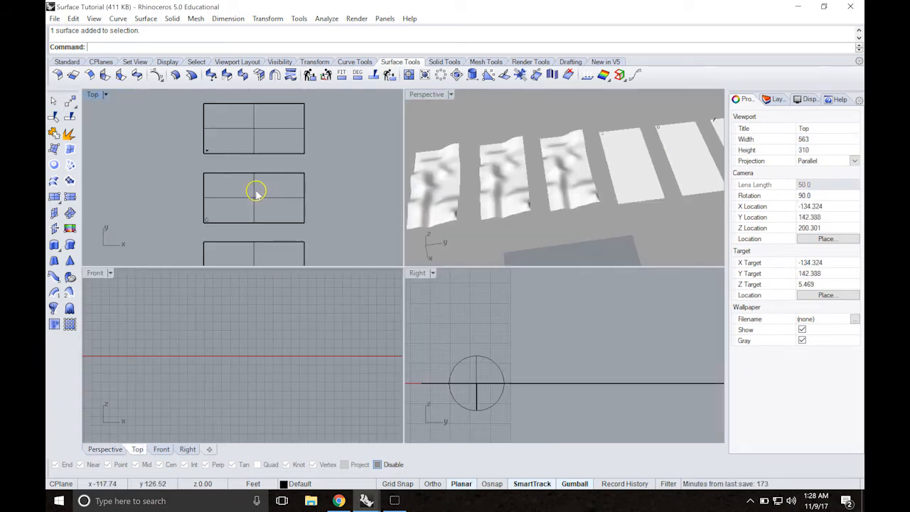
{"action": "double_click", "coordinate": [91, 95]}
{"action": "scroll", "coordinate": [409, 318], "scroll_direction": "up", "scroll_amount": 3}
{"action": "right_click_drag", "start_coordinate": [446, 292], "coordinate": [346, 260]}
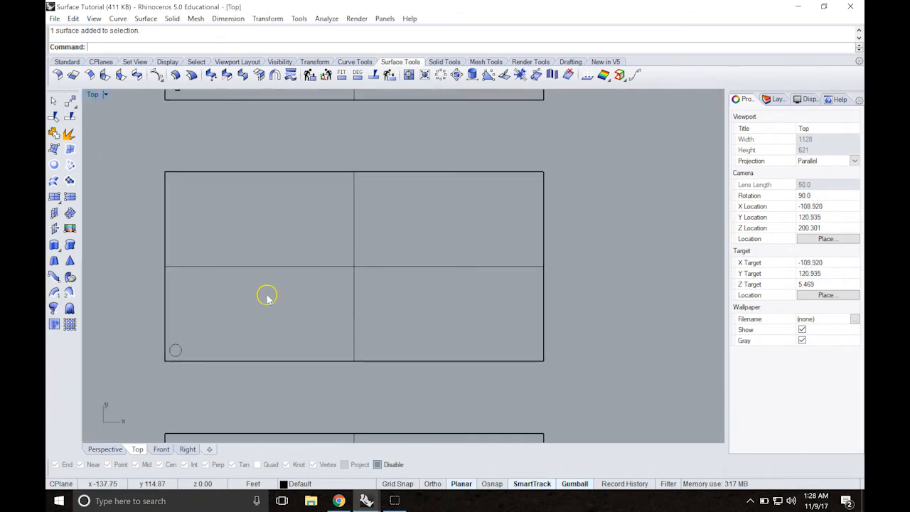
{"action": "left_click", "coordinate": [175, 350]}
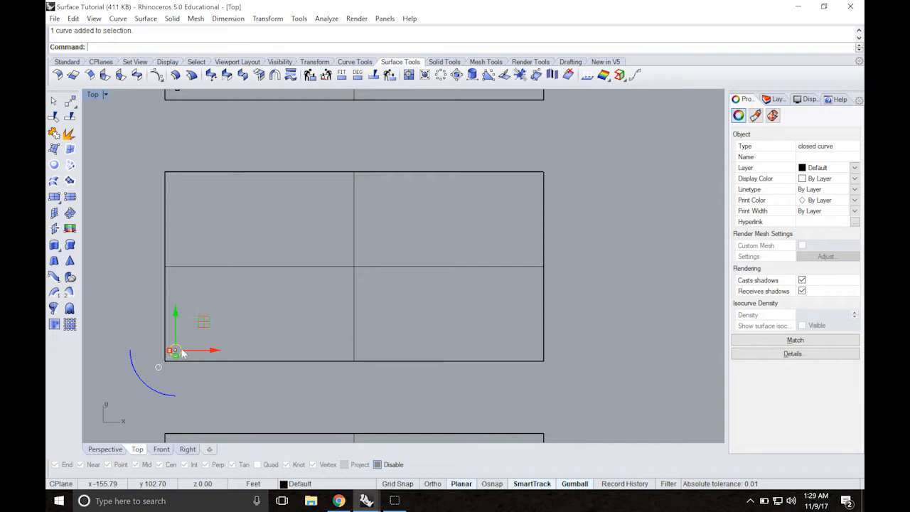
{"action": "key", "text": "Return"}
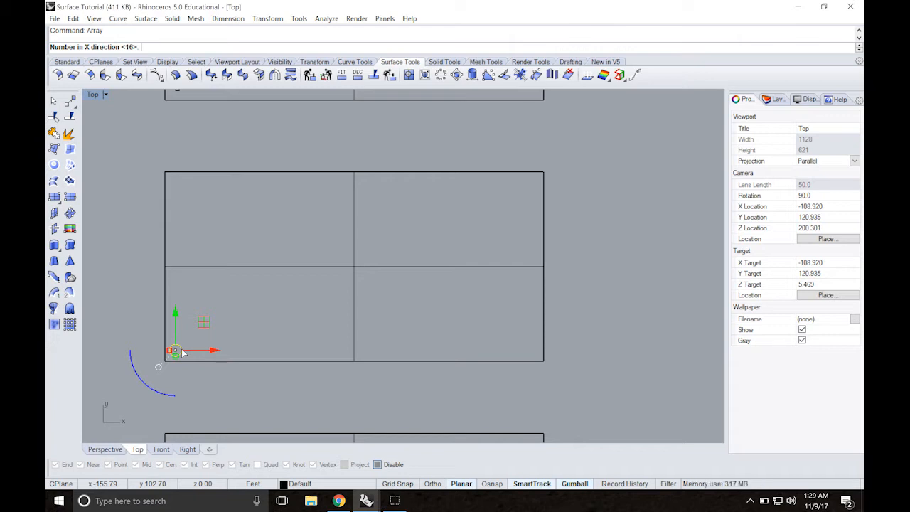
{"action": "key", "text": "Return"}
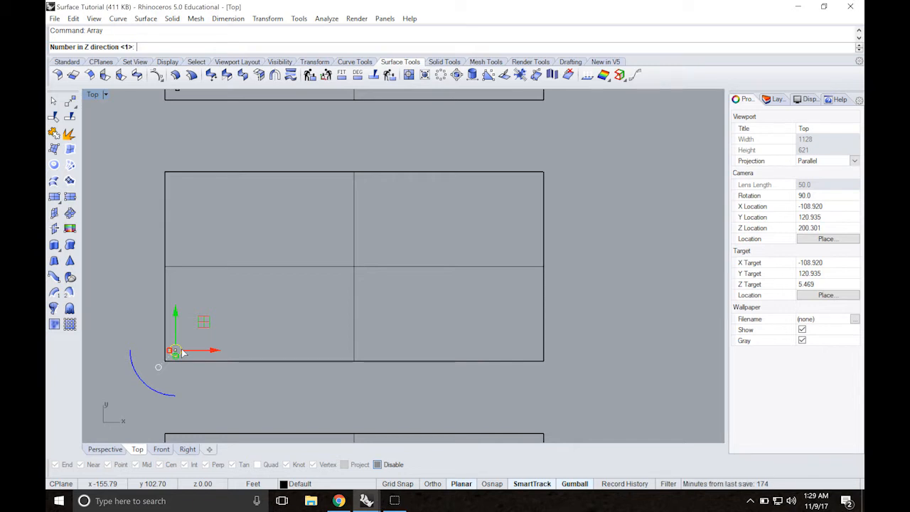
{"action": "key", "text": "Return"}
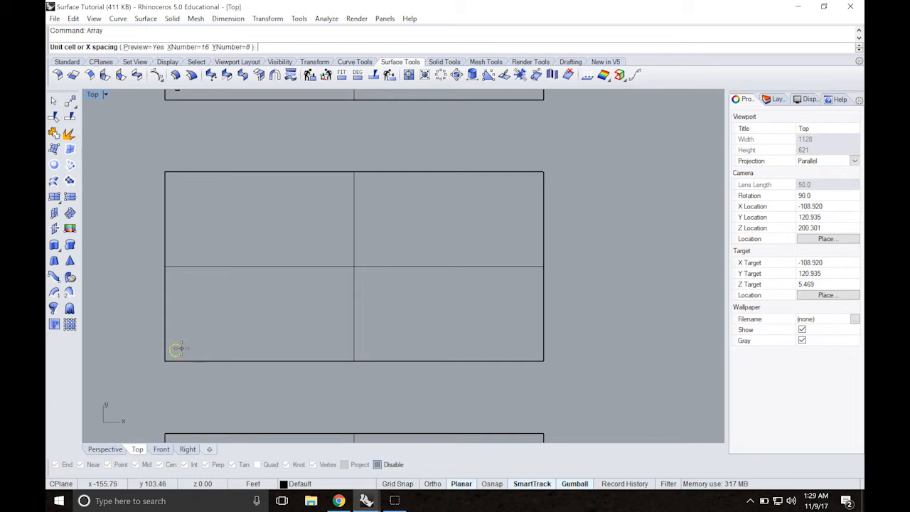
{"action": "scroll", "coordinate": [168, 364], "scroll_direction": "up", "scroll_amount": 3}
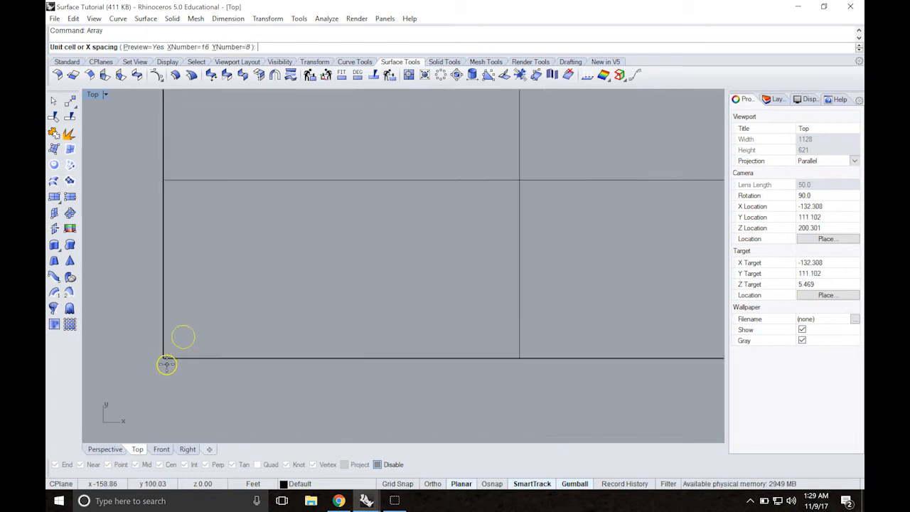
{"action": "left_click", "coordinate": [198, 313]}
{"action": "scroll", "coordinate": [198, 313], "scroll_direction": "down", "scroll_amount": 8}
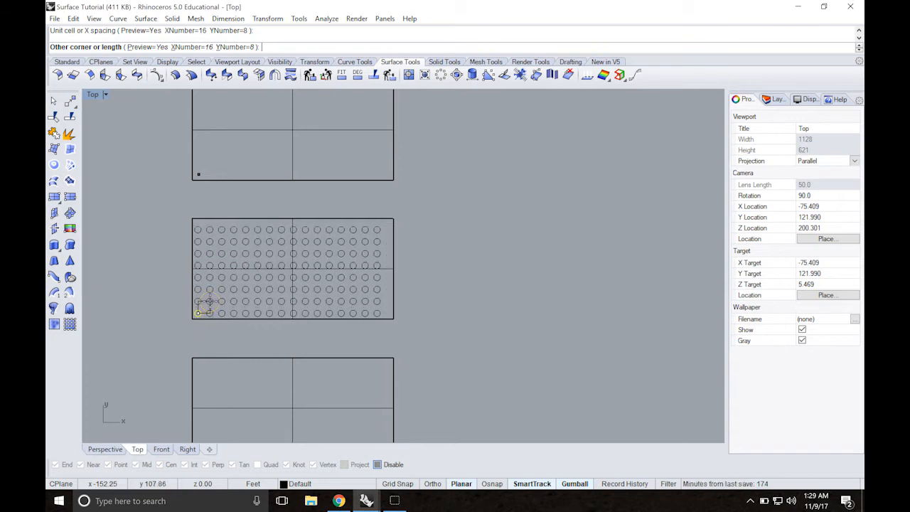
{"action": "key", "text": "Escape"}
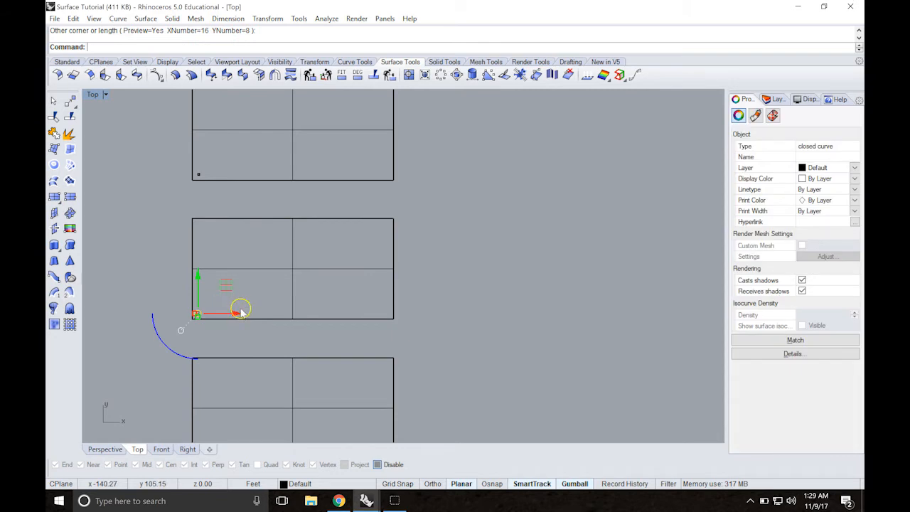
Step: Array the corner circle 16 by 8 by 1 across the middle flat surface, spacing it about 5.01 ft in X and 4.80 ft in Y
{"action": "key", "text": "Return"}
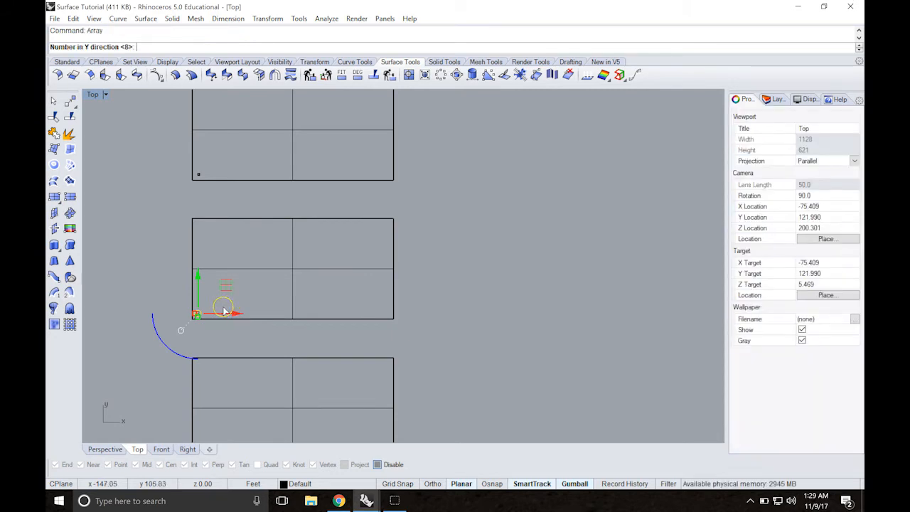
{"action": "key", "text": "Return"}
{"action": "scroll", "coordinate": [145, 312], "scroll_direction": "up", "scroll_amount": 5}
{"action": "left_click", "coordinate": [261, 312]}
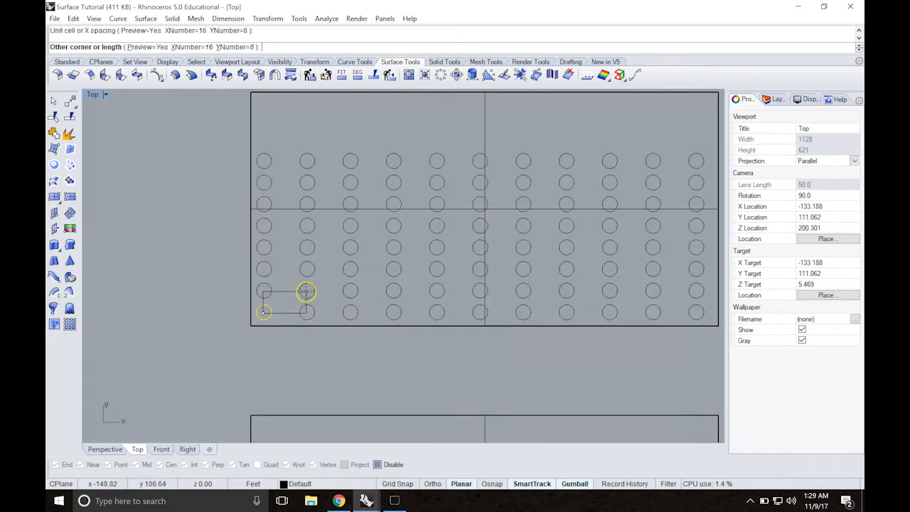
{"action": "scroll", "coordinate": [302, 291], "scroll_direction": "down", "scroll_amount": 3}
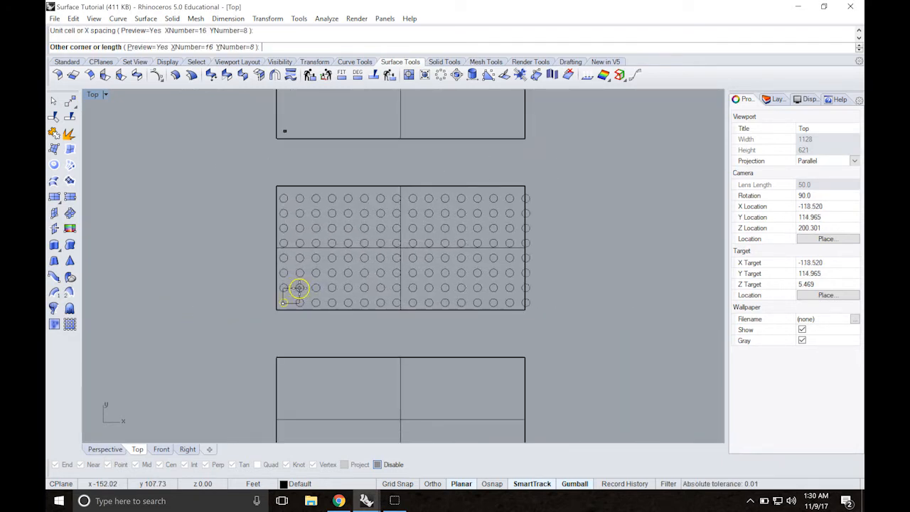
{"action": "left_click", "coordinate": [299, 288]}
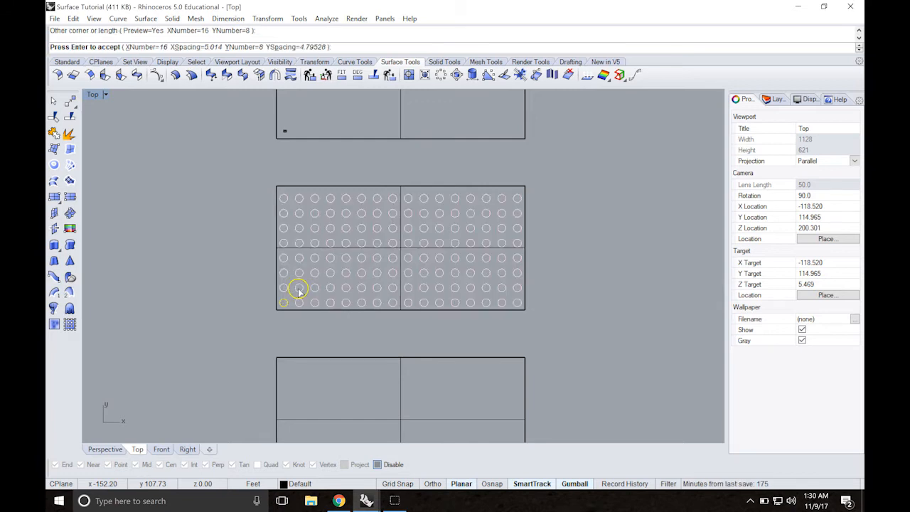
{"action": "key", "text": "Return"}
{"action": "left_click", "coordinate": [233, 277]}
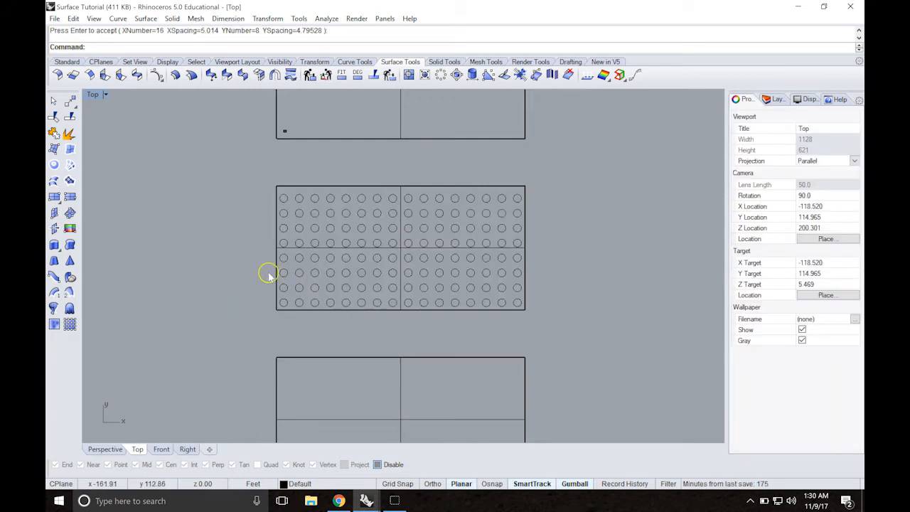
Step: Select all the arrayed circles on the middle flat surface in the Top view
{"action": "scroll", "coordinate": [393, 254], "scroll_direction": "down", "scroll_amount": 3}
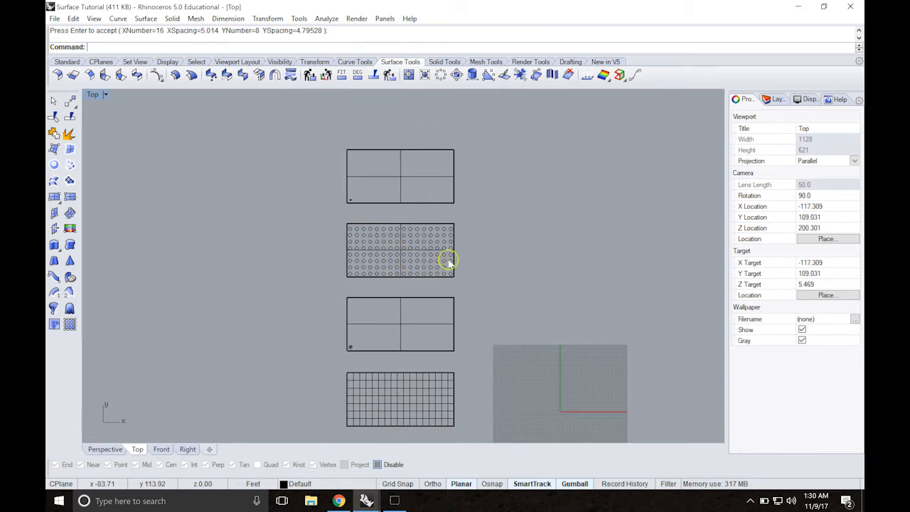
{"action": "double_click", "coordinate": [93, 95]}
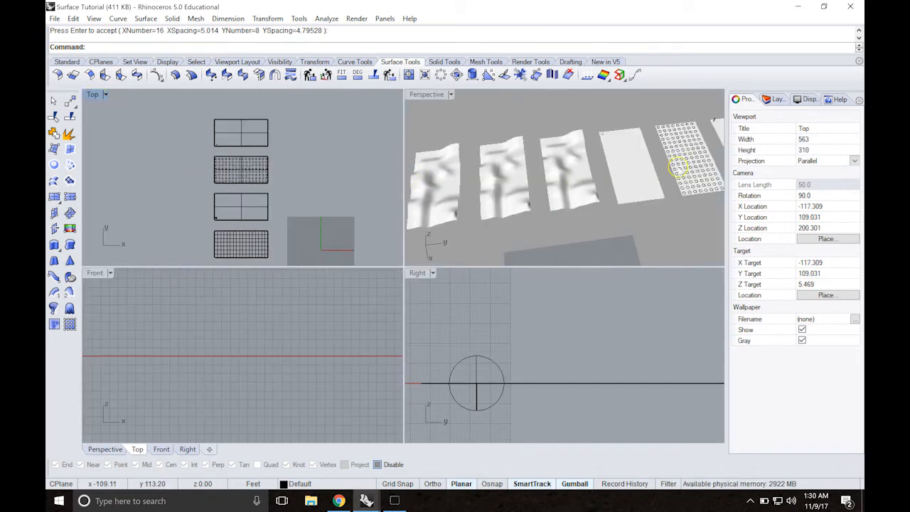
{"action": "right_click_drag", "start_coordinate": [687, 163], "coordinate": [581, 167], "text": "shift"}
{"action": "scroll", "coordinate": [581, 166], "scroll_direction": "up", "scroll_amount": 9}
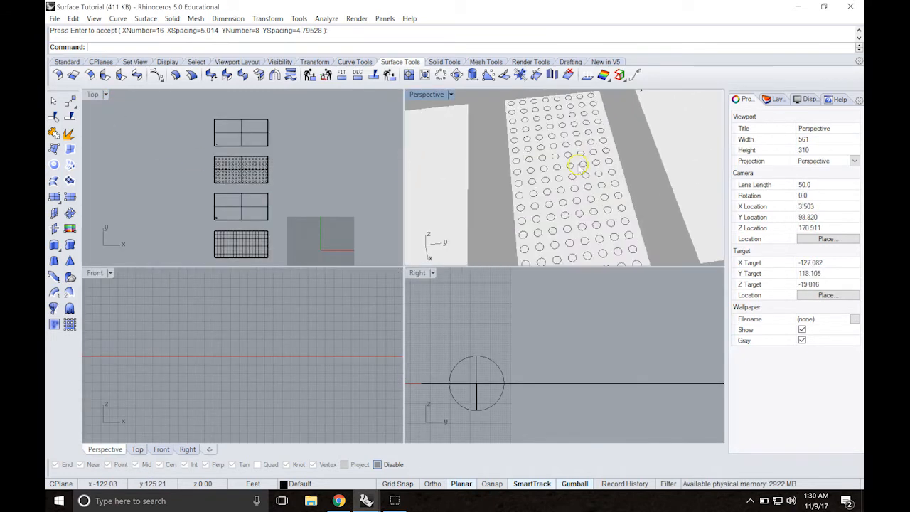
{"action": "scroll", "coordinate": [568, 173], "scroll_direction": "down", "scroll_amount": 6}
{"action": "scroll", "coordinate": [567, 175], "scroll_direction": "down", "scroll_amount": 2}
{"action": "right_click_drag", "start_coordinate": [502, 179], "coordinate": [572, 174], "text": "shift"}
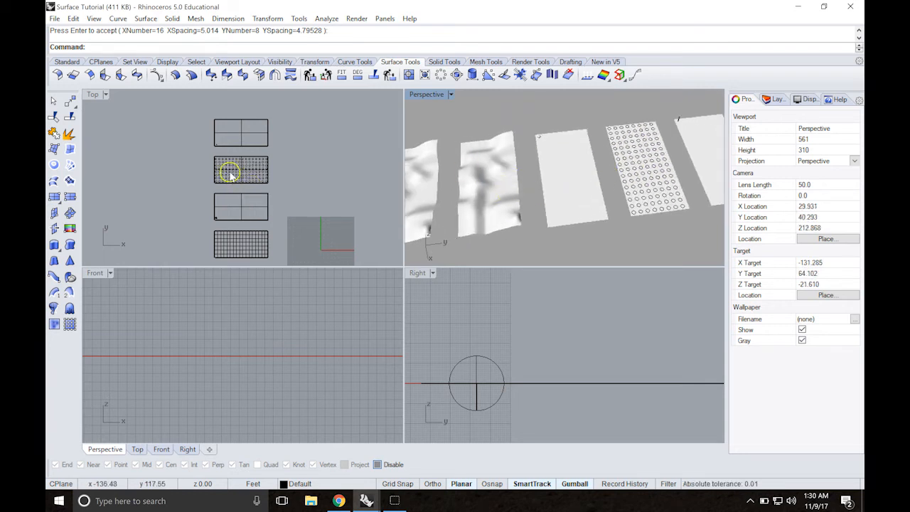
{"action": "scroll", "coordinate": [230, 173], "scroll_direction": "up", "scroll_amount": 3}
{"action": "scroll", "coordinate": [200, 151], "scroll_direction": "up", "scroll_amount": 4}
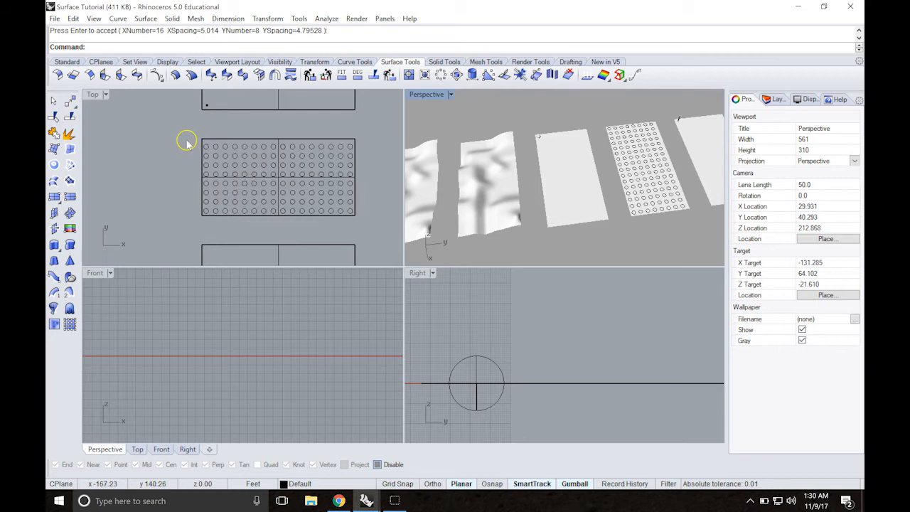
{"action": "left_click_drag", "start_coordinate": [186, 140], "coordinate": [354, 218]}
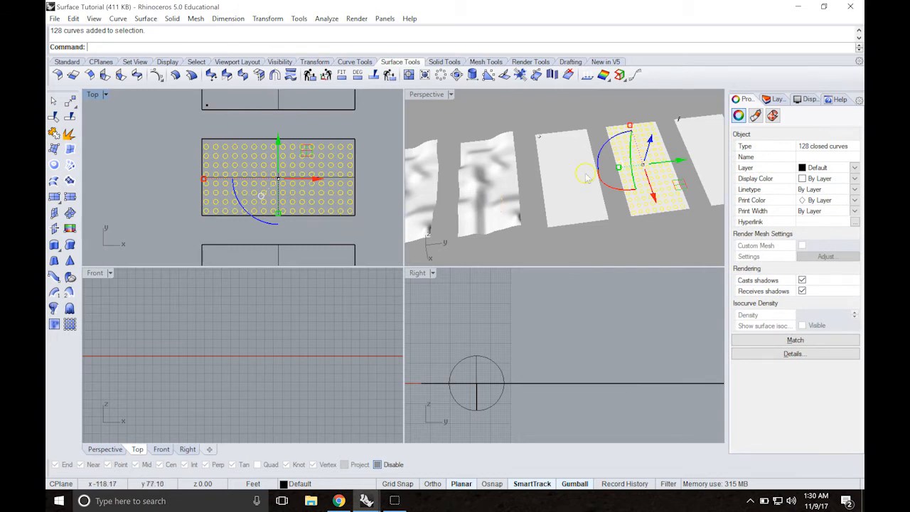
Step: Raise the selected circles vertically and move them along Y above the nearest wavy surface, checking their alignment in the Top view
{"action": "double_click", "coordinate": [430, 94]}
{"action": "right_click_drag", "start_coordinate": [496, 179], "coordinate": [492, 217]}
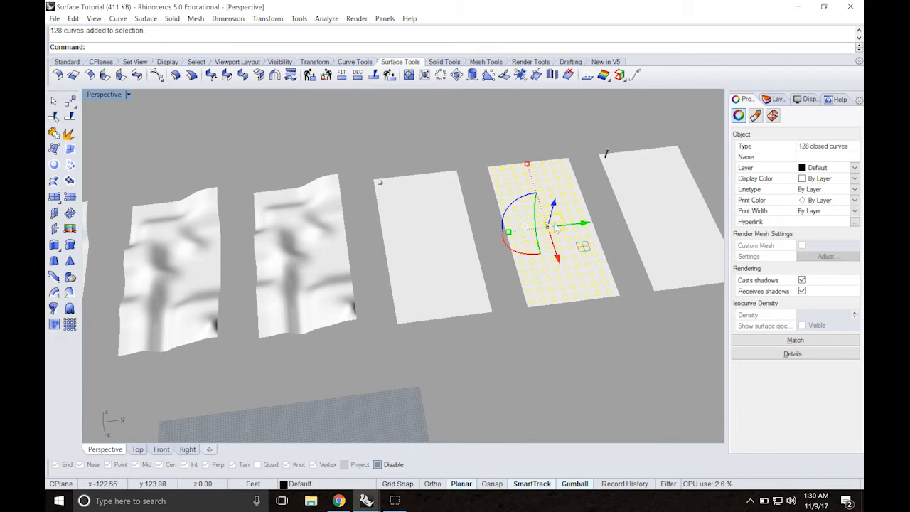
{"action": "right_click_drag", "start_coordinate": [547, 231], "coordinate": [552, 195]}
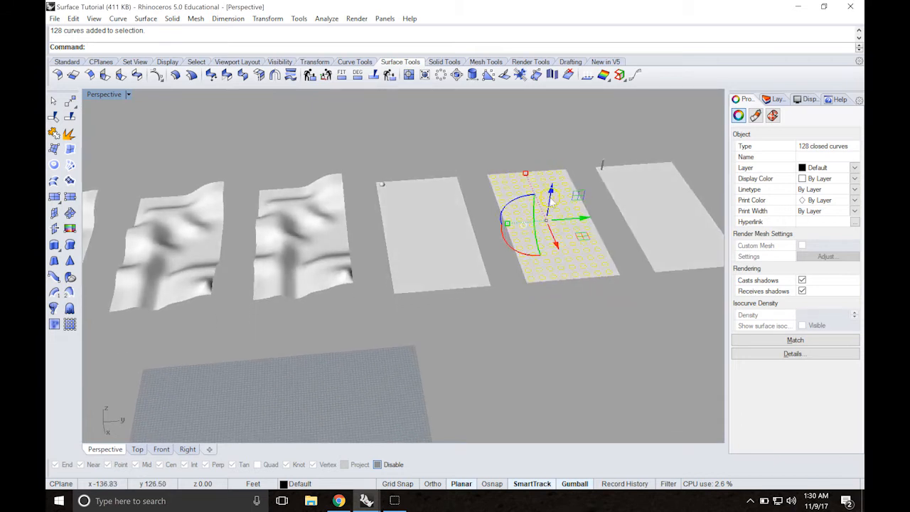
{"action": "left_click_drag", "start_coordinate": [552, 192], "coordinate": [559, 138]}
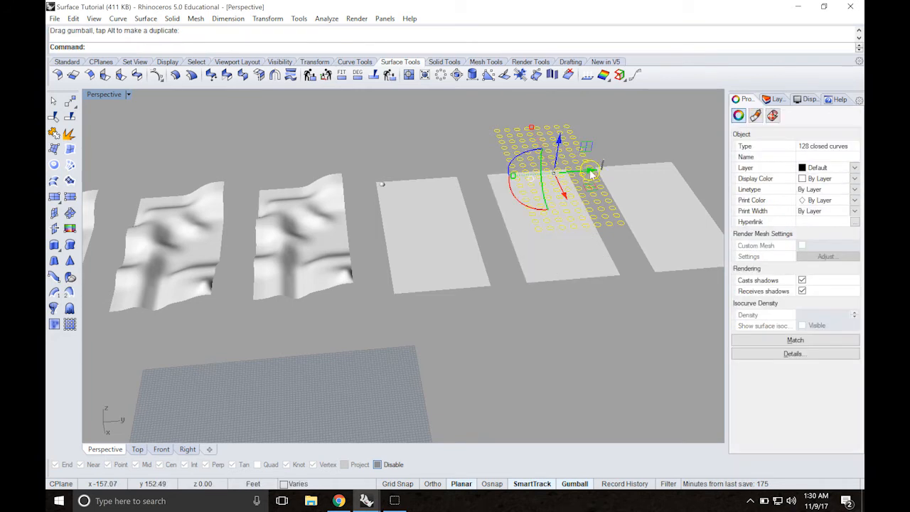
{"action": "left_click_drag", "start_coordinate": [591, 173], "coordinate": [335, 213]}
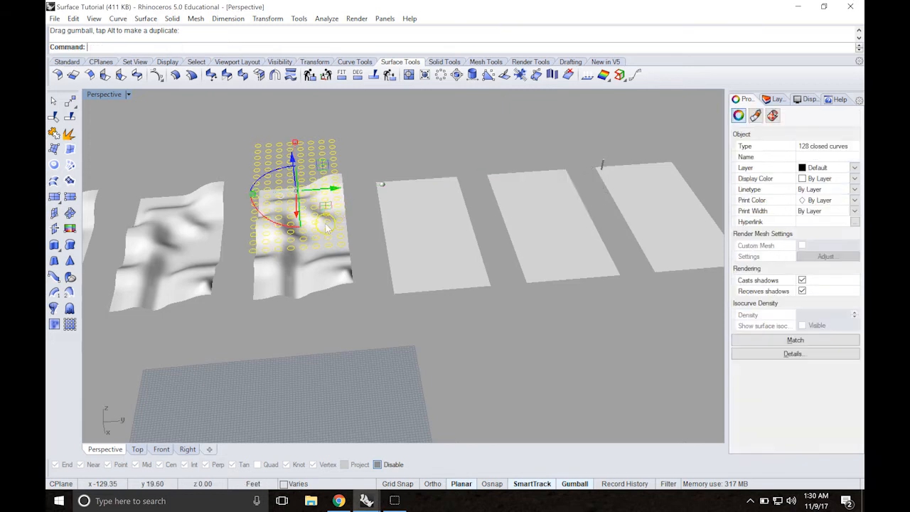
{"action": "double_click", "coordinate": [102, 95]}
{"action": "scroll", "coordinate": [223, 179], "scroll_direction": "down", "scroll_amount": 4}
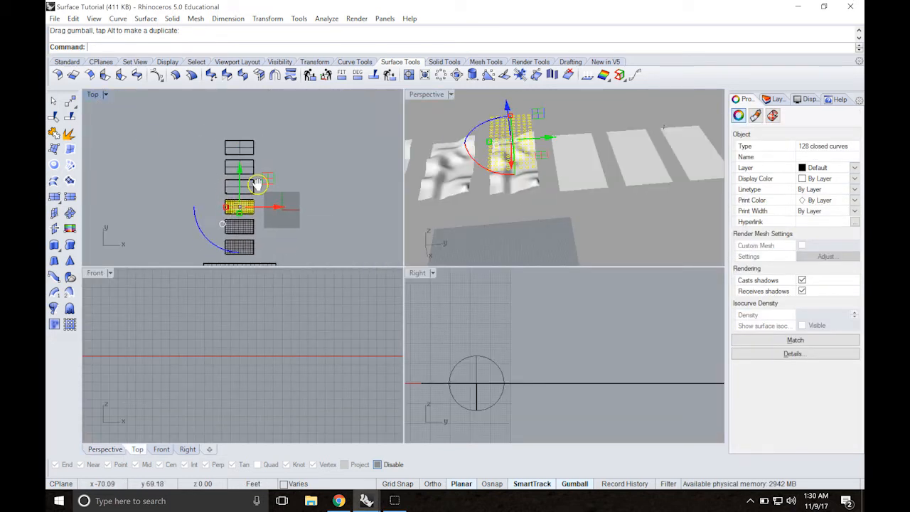
{"action": "scroll", "coordinate": [243, 210], "scroll_direction": "up", "scroll_amount": 5}
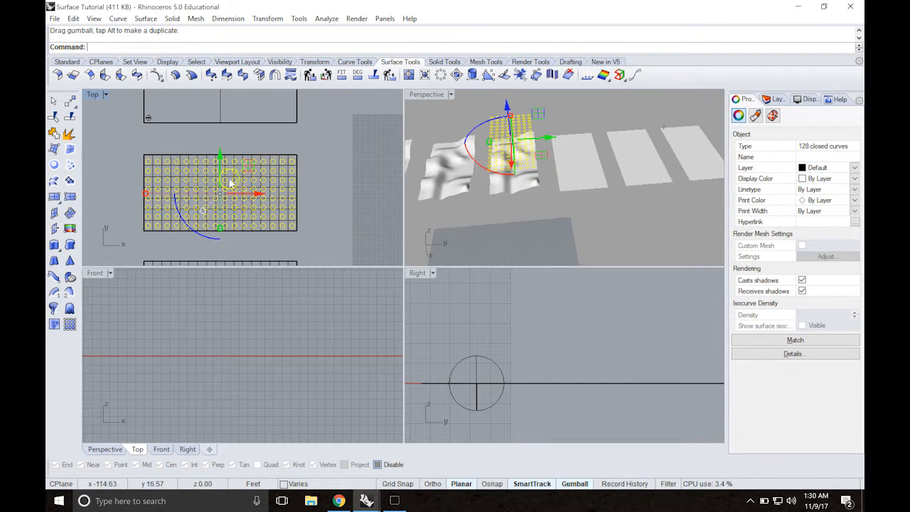
Step: Project the selected circles onto the wavy surface directly below them with DeleteInput=Yes and Loose=No
{"action": "double_click", "coordinate": [427, 94]}
{"action": "right_click_drag", "start_coordinate": [377, 211], "coordinate": [416, 175]}
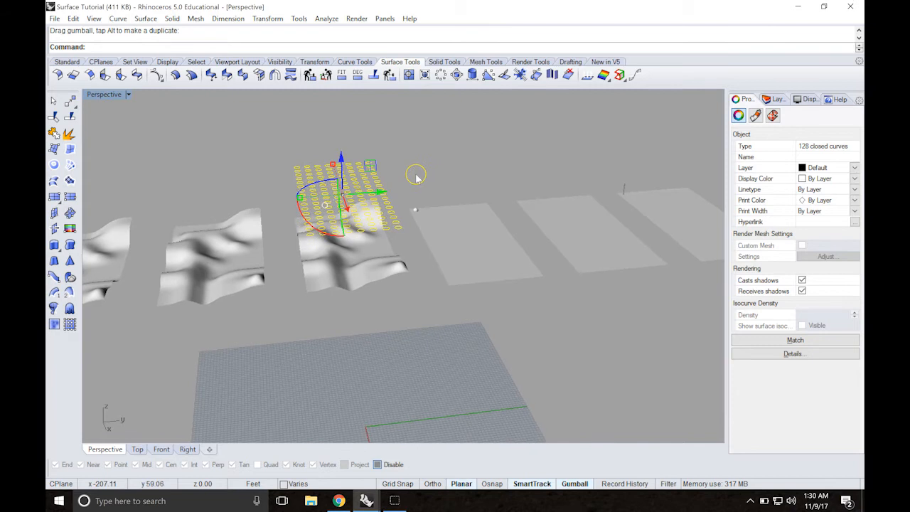
{"action": "type", "text": "ct"}
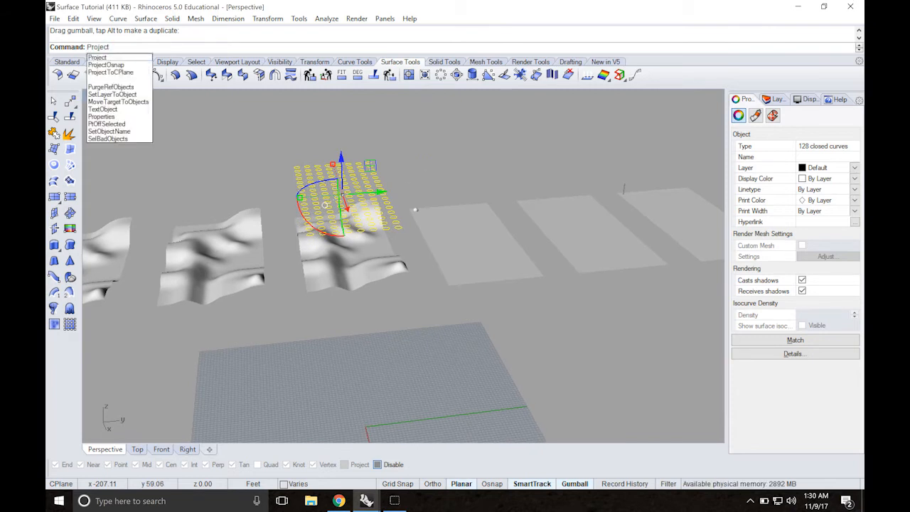
{"action": "key", "text": "Return"}
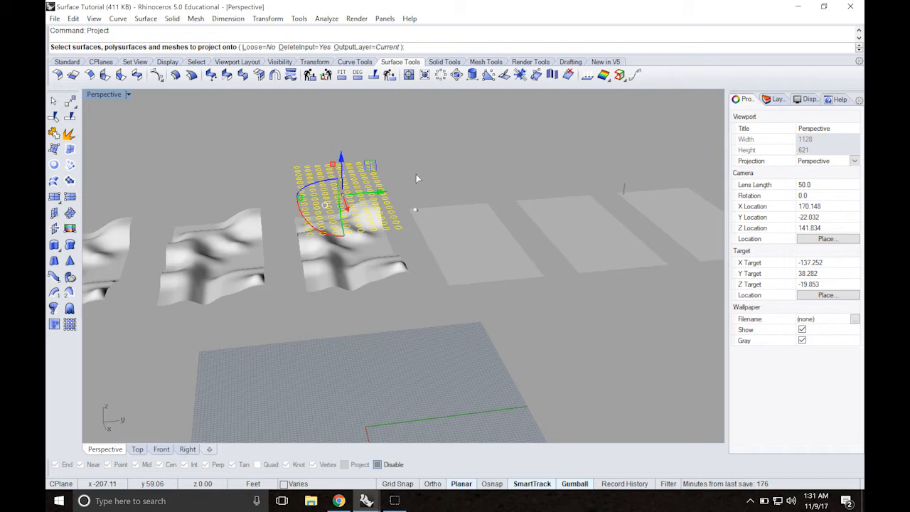
{"action": "right_click_drag", "start_coordinate": [416, 176], "coordinate": [431, 161]}
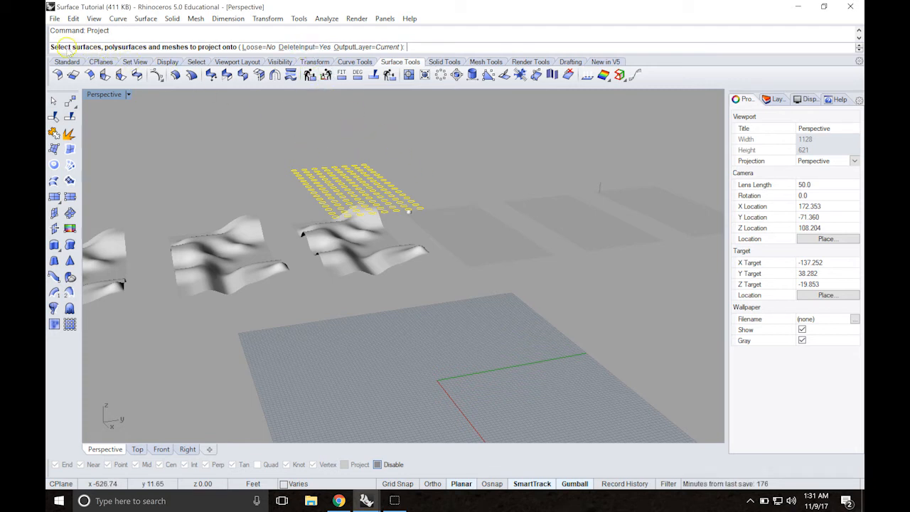
{"action": "left_click", "coordinate": [342, 261]}
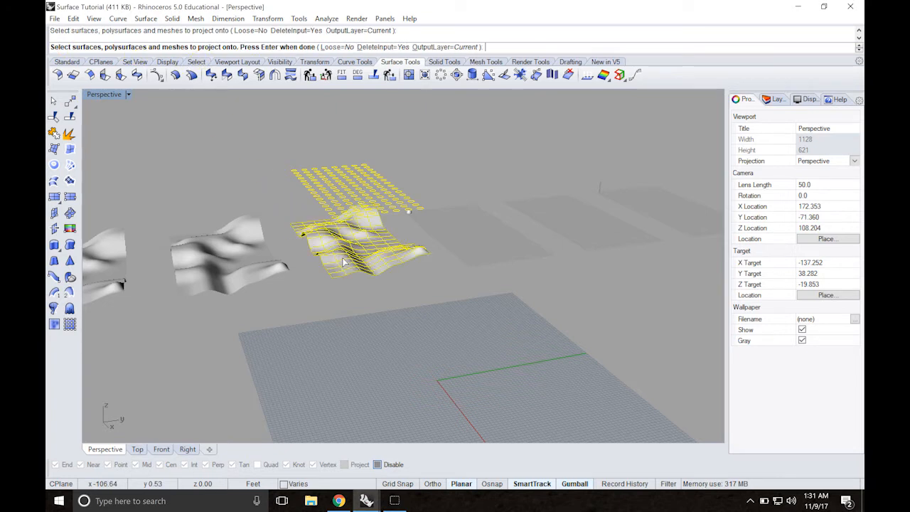
{"action": "key", "text": "Return"}
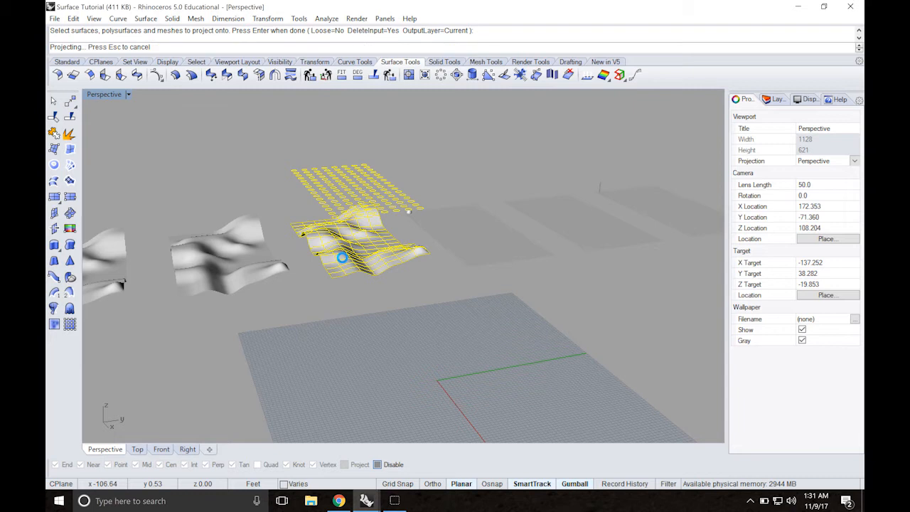
Step: Inspect the projected circles on the wavy surface up close and undo the projection
{"action": "scroll", "coordinate": [352, 263], "scroll_direction": "up", "scroll_amount": 5}
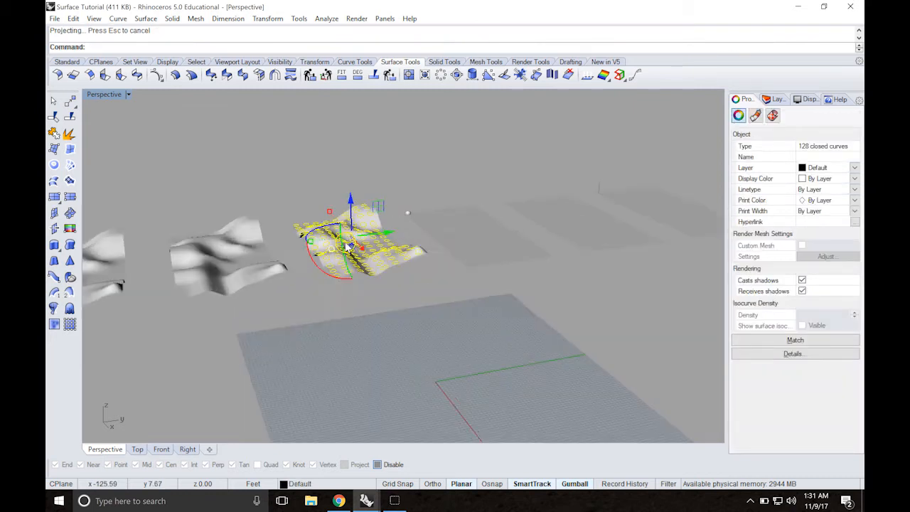
{"action": "left_click", "coordinate": [275, 169]}
{"action": "right_click_drag", "start_coordinate": [283, 155], "coordinate": [320, 184]}
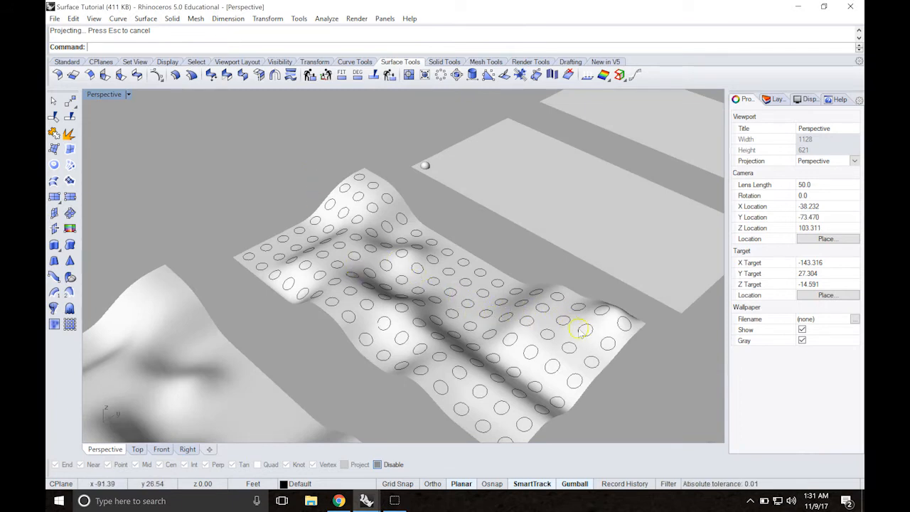
{"action": "right_click_drag", "start_coordinate": [462, 299], "coordinate": [405, 283]}
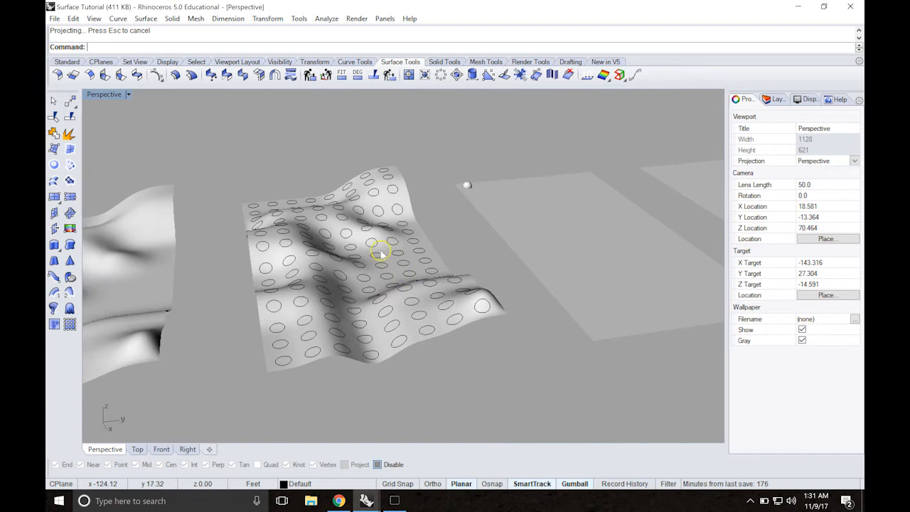
{"action": "key", "text": "ctrl+z"}
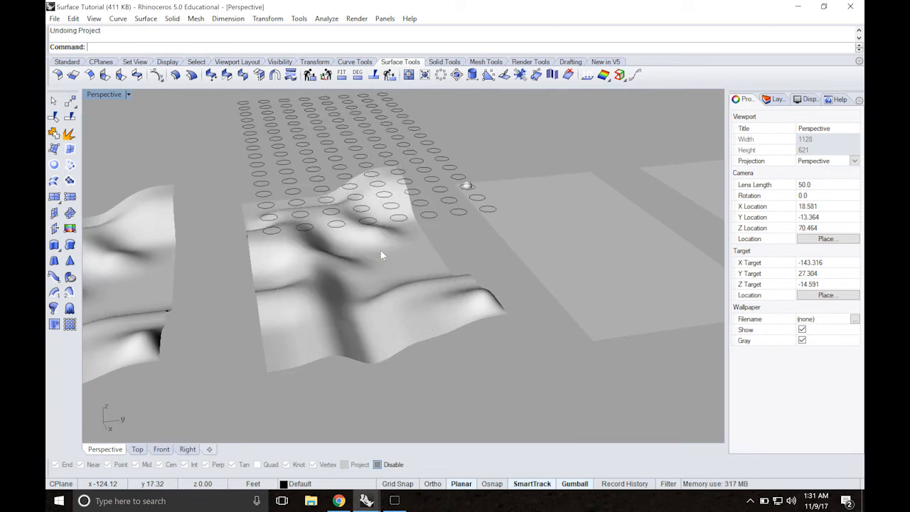
Step: Reselect the whole circle array floating above the wavy surface in the Perspective view
{"action": "scroll", "coordinate": [396, 254], "scroll_direction": "down", "scroll_amount": 4}
{"action": "scroll", "coordinate": [396, 251], "scroll_direction": "down", "scroll_amount": 3}
{"action": "right_click_drag", "start_coordinate": [406, 264], "coordinate": [391, 238]}
{"action": "left_click_drag", "start_coordinate": [299, 149], "coordinate": [421, 198]}
{"action": "scroll", "coordinate": [428, 181], "scroll_direction": "down", "scroll_amount": 5}
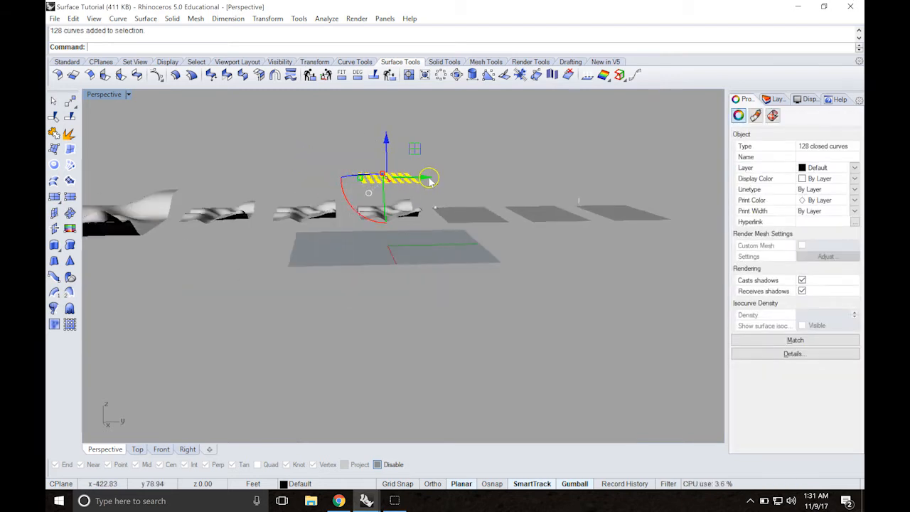
Step: Pull the selected circles onto the wavy surface beneath them with DeleteInput=Yes and Loose=No
{"action": "scroll", "coordinate": [429, 181], "scroll_direction": "up", "scroll_amount": 6}
{"action": "right_click_drag", "start_coordinate": [426, 169], "coordinate": [441, 192]}
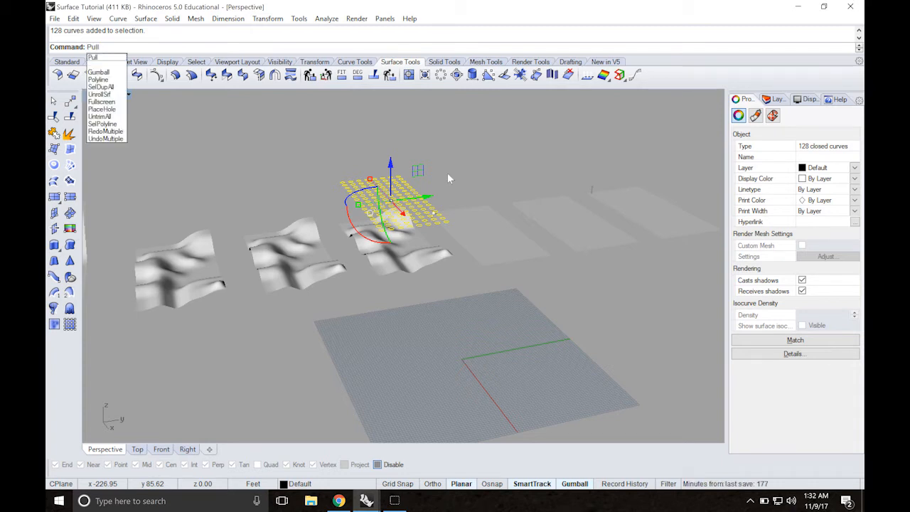
{"action": "key", "text": "Return"}
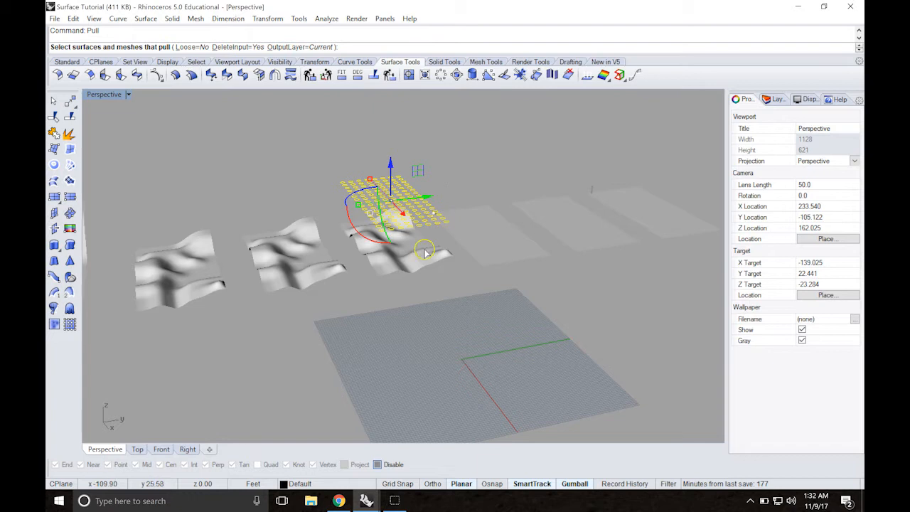
{"action": "left_click", "coordinate": [383, 263]}
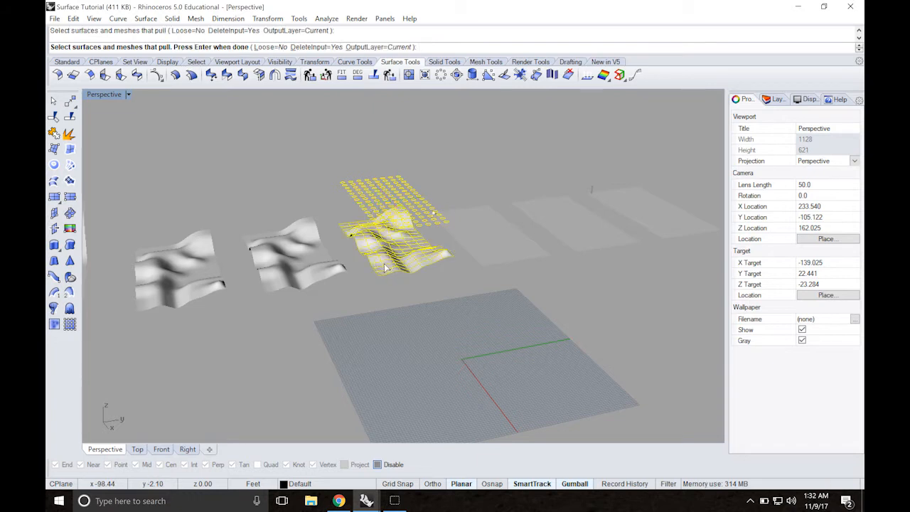
{"action": "right_click", "coordinate": [383, 264]}
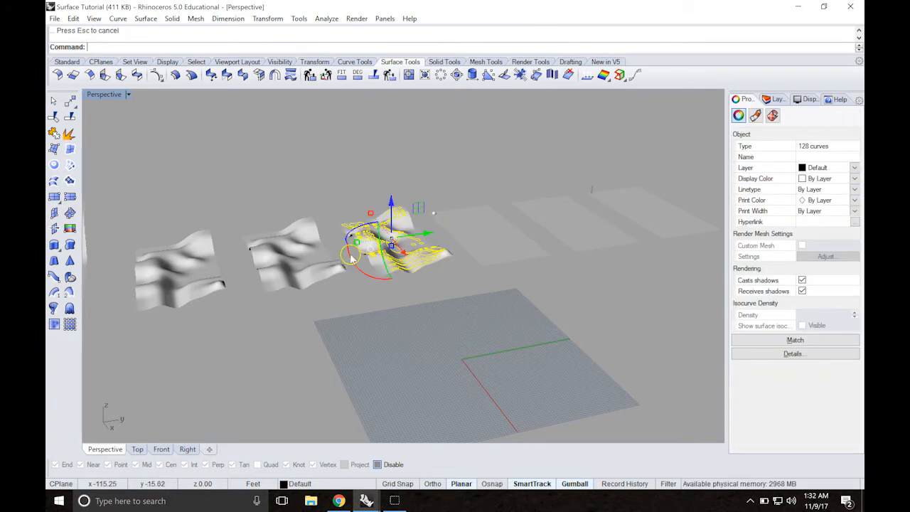
Step: Deselect the pulled curves and examine their distorted shapes on the wavy surface in the maximized Top view
{"action": "scroll", "coordinate": [383, 262], "scroll_direction": "down", "scroll_amount": 3}
{"action": "double_click", "coordinate": [104, 94]}
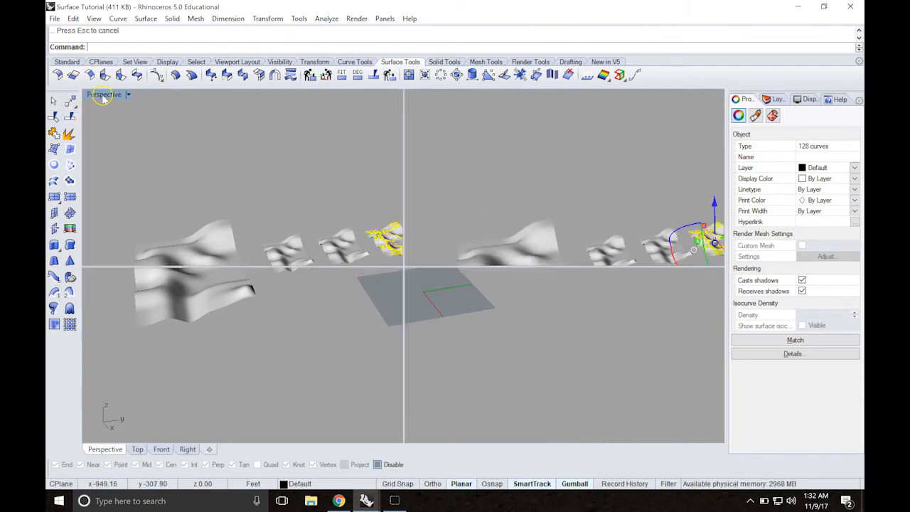
{"action": "scroll", "coordinate": [211, 202], "scroll_direction": "up", "scroll_amount": 1}
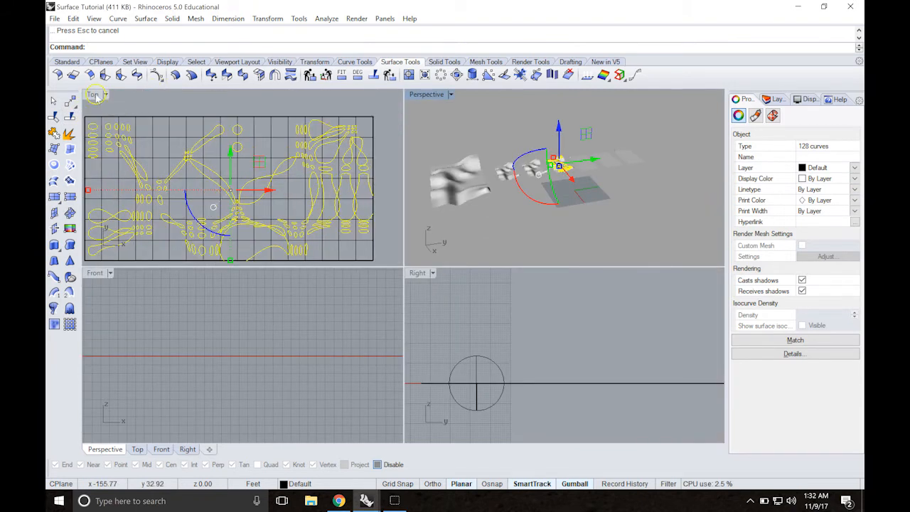
{"action": "double_click", "coordinate": [95, 95]}
{"action": "left_click", "coordinate": [314, 132]}
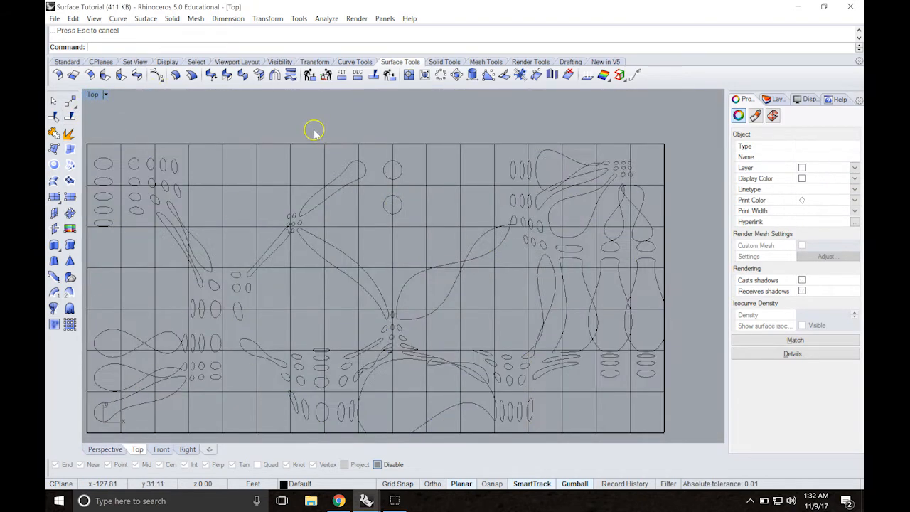
{"action": "right_click_drag", "start_coordinate": [478, 258], "coordinate": [505, 217]}
{"action": "scroll", "coordinate": [441, 246], "scroll_direction": "down", "scroll_amount": 2}
{"action": "scroll", "coordinate": [573, 188], "scroll_direction": "up", "scroll_amount": 3}
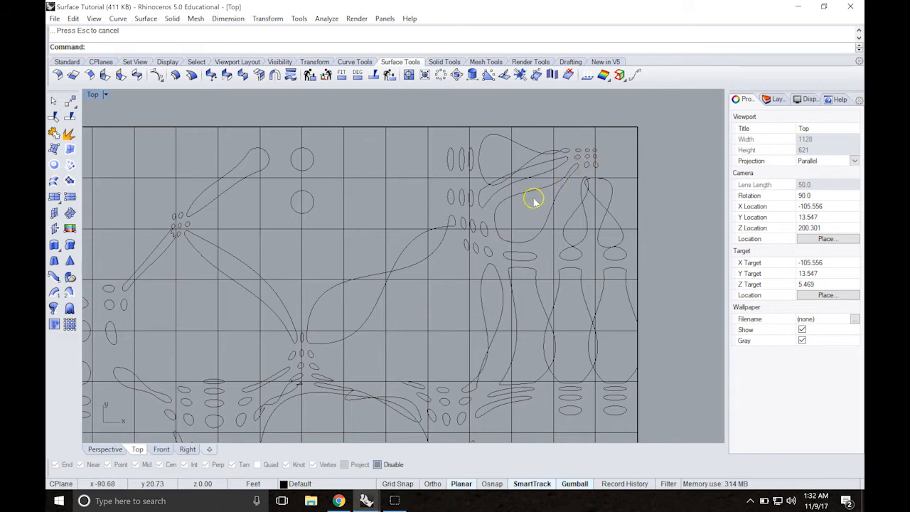
Step: Examine in the Perspective view how the pulled curves follow the peaks and valleys of the wavy surface
{"action": "double_click", "coordinate": [93, 95]}
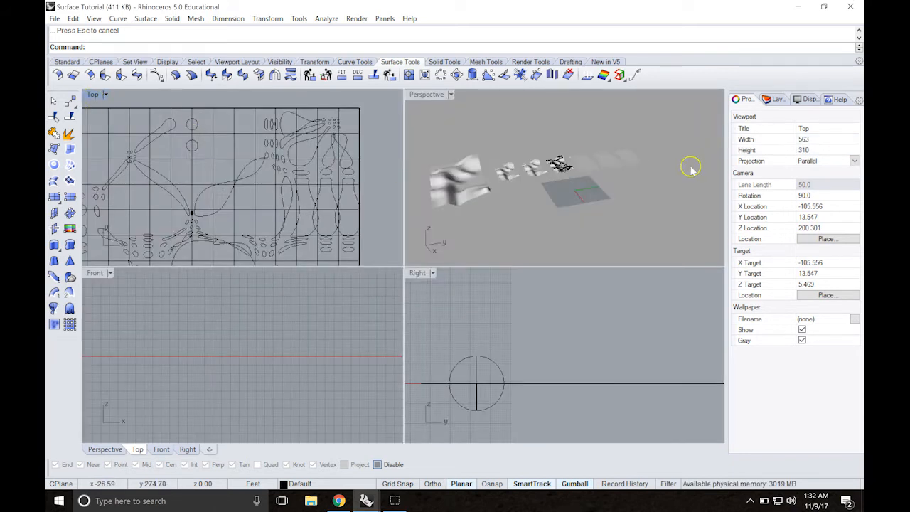
{"action": "scroll", "coordinate": [569, 160], "scroll_direction": "up", "scroll_amount": 8}
{"action": "right_click_drag", "start_coordinate": [596, 210], "coordinate": [596, 184]}
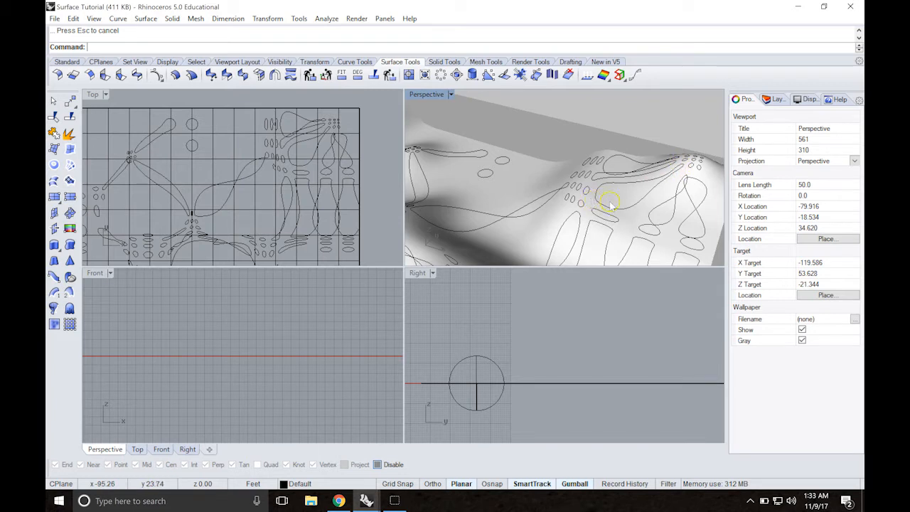
{"action": "right_click_drag", "start_coordinate": [492, 190], "coordinate": [525, 172]}
{"action": "scroll", "coordinate": [577, 183], "scroll_direction": "up", "scroll_amount": 6}
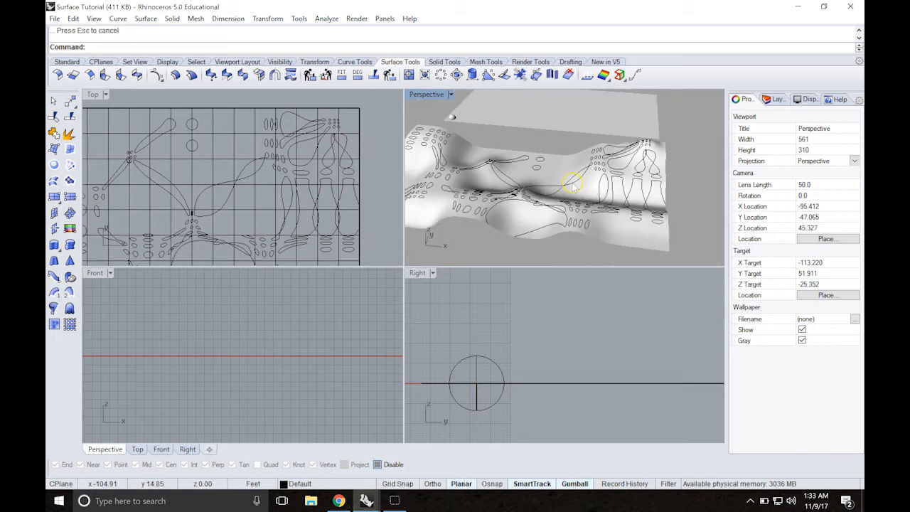
{"action": "scroll", "coordinate": [572, 183], "scroll_direction": "down", "scroll_amount": 6}
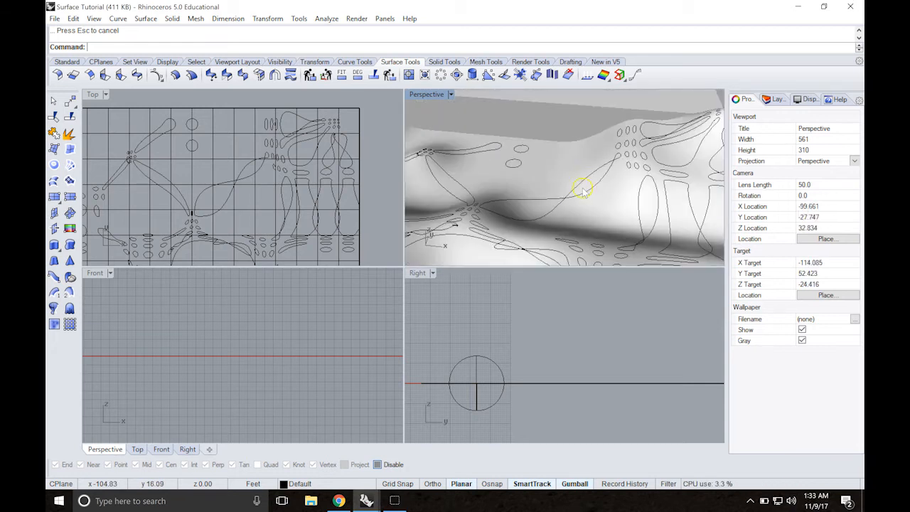
Step: Highlight one distorted pulled curve on the wavy surface, deselect it, and examine the whole set of pulled curves in the Top view
{"action": "left_click", "coordinate": [592, 189]}
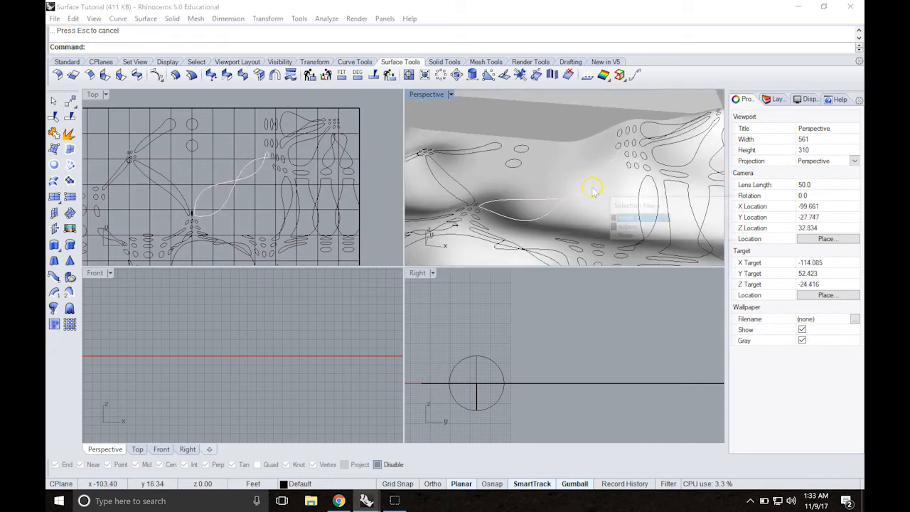
{"action": "left_click", "coordinate": [626, 219]}
{"action": "left_click", "coordinate": [547, 127]}
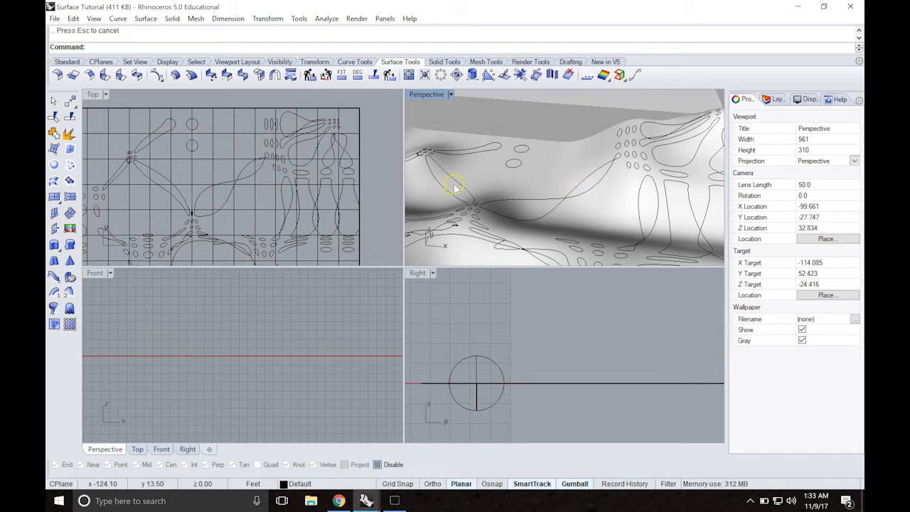
{"action": "scroll", "coordinate": [264, 196], "scroll_direction": "down", "scroll_amount": 3}
{"action": "right_click_drag", "start_coordinate": [255, 201], "coordinate": [263, 192]}
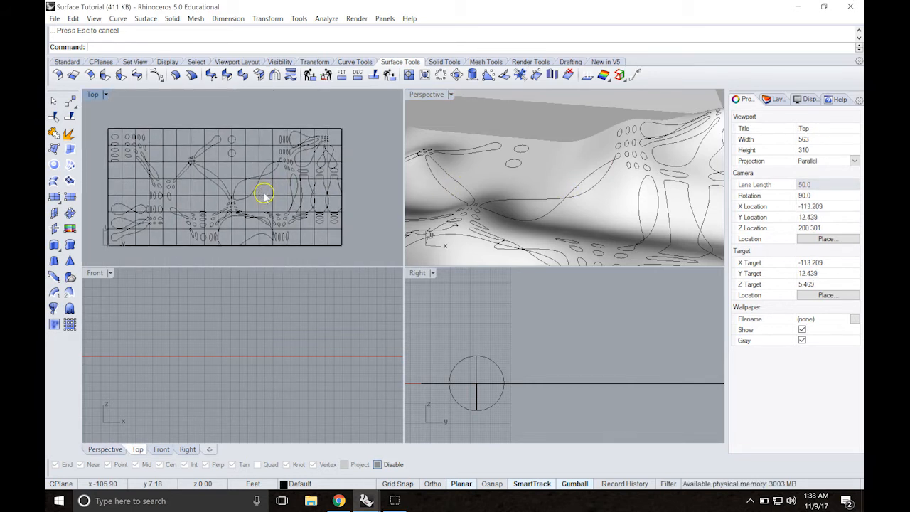
{"action": "scroll", "coordinate": [261, 196], "scroll_direction": "up", "scroll_amount": 3}
{"action": "scroll", "coordinate": [258, 194], "scroll_direction": "down", "scroll_amount": 3}
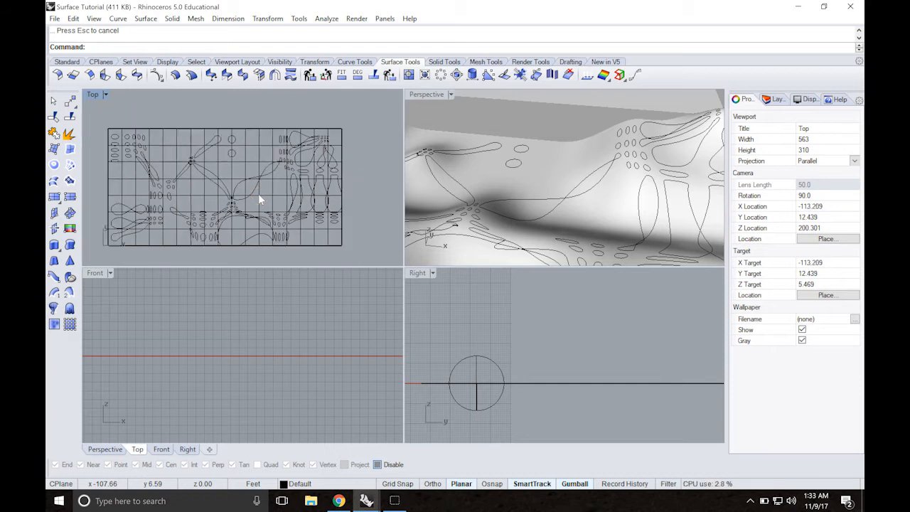
{"action": "right_click_drag", "start_coordinate": [258, 193], "coordinate": [278, 185]}
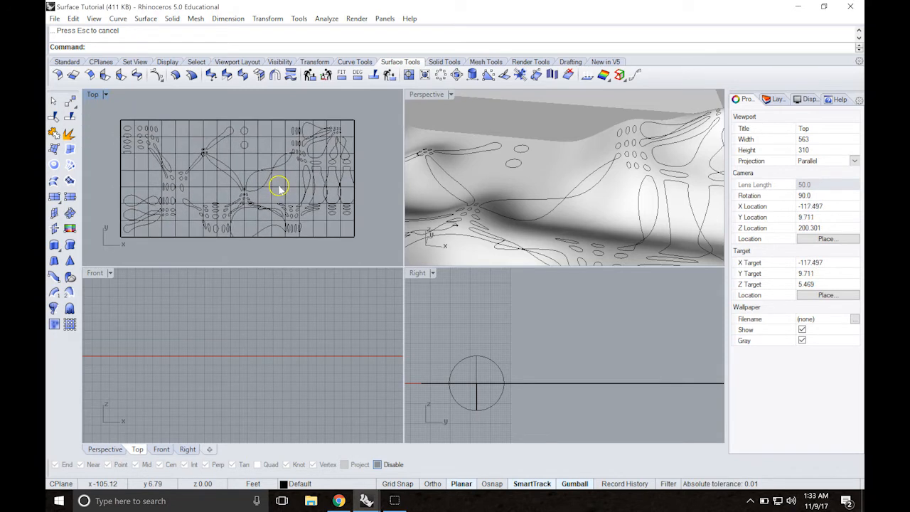
{"action": "double_click", "coordinate": [94, 97]}
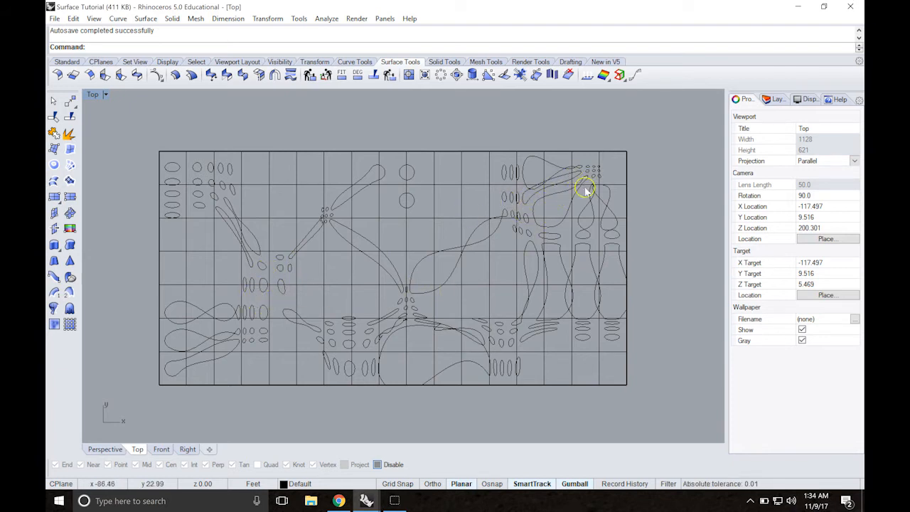
{"action": "double_click", "coordinate": [93, 94]}
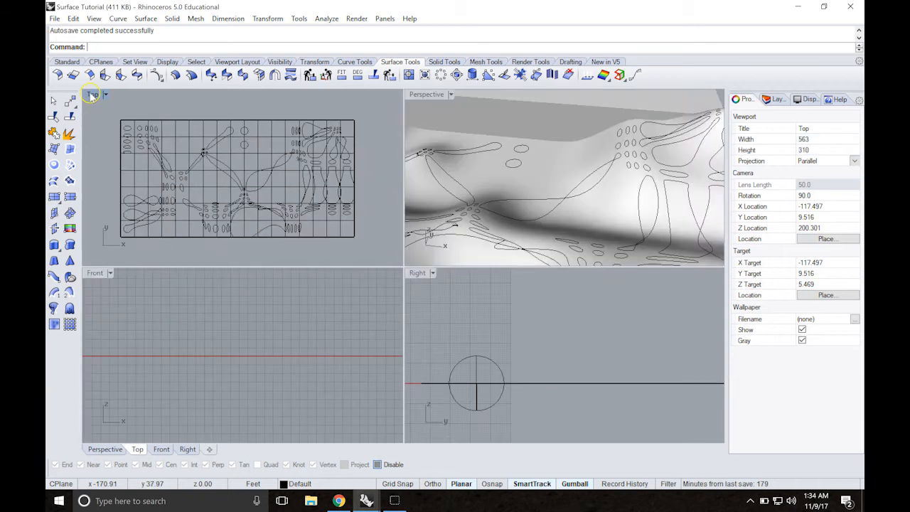
Step: Undo the Pull of the circles onto the wavy surface
{"action": "scroll", "coordinate": [543, 173], "scroll_direction": "down", "scroll_amount": 3}
{"action": "right_click_drag", "start_coordinate": [544, 172], "coordinate": [482, 171]}
{"action": "key", "text": "ctrl+z"}
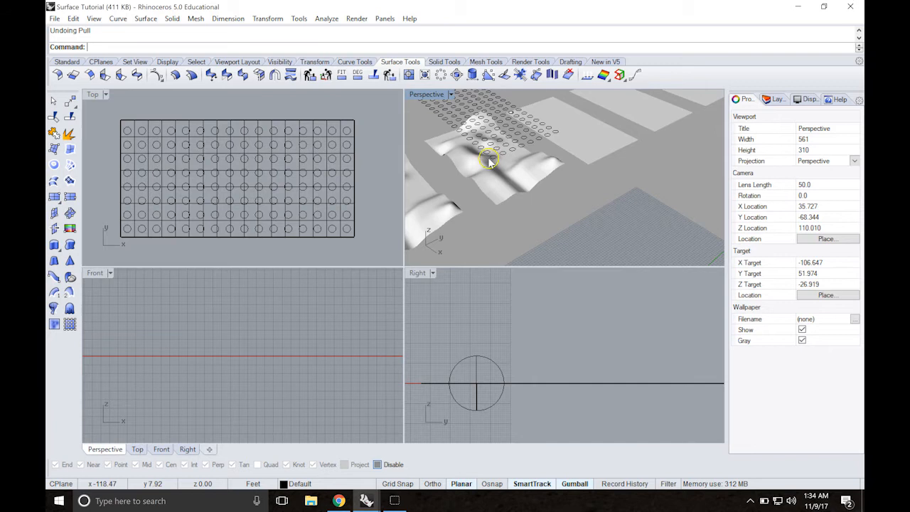
Step: Select all floating circles in the maximized Perspective view and Project them onto the wavy surface with Loose=No and DeleteInput=Yes
{"action": "scroll", "coordinate": [498, 160], "scroll_direction": "up", "scroll_amount": 2}
{"action": "right_click_drag", "start_coordinate": [499, 133], "coordinate": [495, 158]}
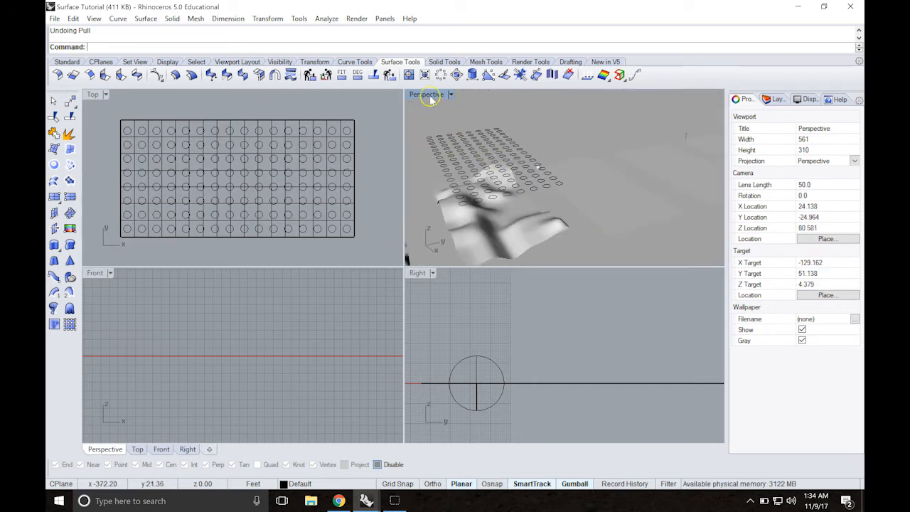
{"action": "double_click", "coordinate": [426, 94]}
{"action": "right_click_drag", "start_coordinate": [431, 95], "coordinate": [318, 187]}
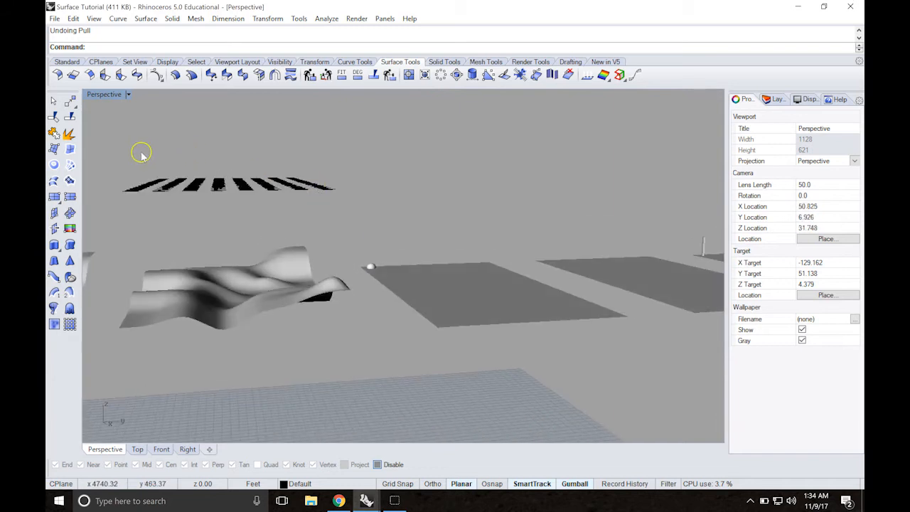
{"action": "left_click_drag", "start_coordinate": [97, 146], "coordinate": [347, 218]}
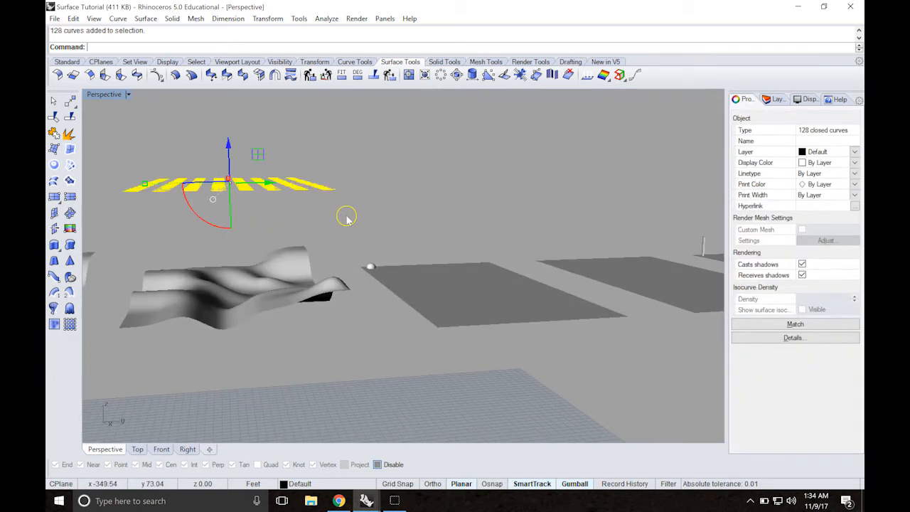
{"action": "type", "text": "Project"}
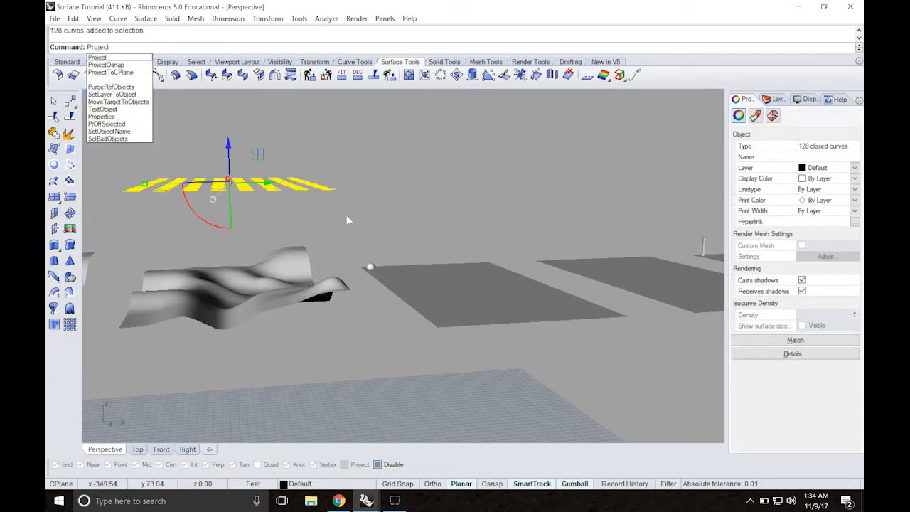
{"action": "key", "text": "Return"}
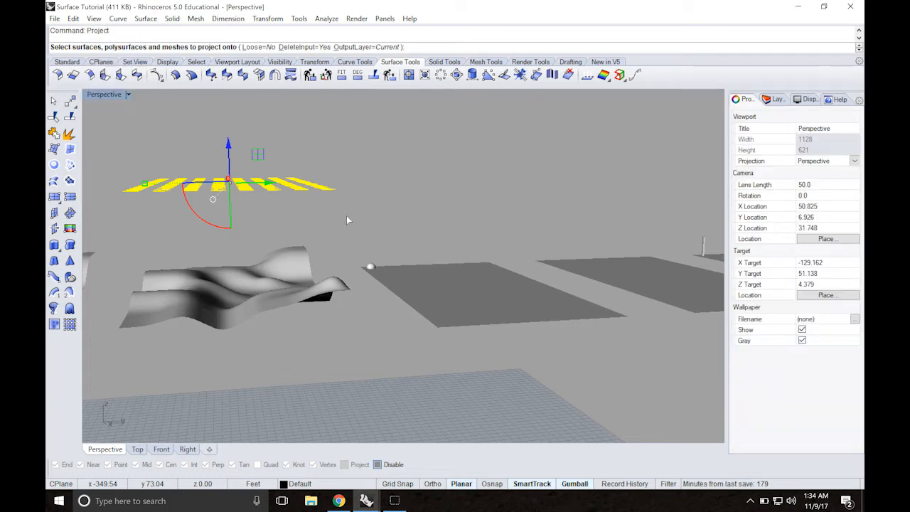
{"action": "mouse_move", "coordinate": [282, 224]}
{"action": "right_mouse_down"}
{"action": "mouse_move", "coordinate": [297, 234]}
{"action": "mouse_move", "coordinate": [261, 298]}
{"action": "right_mouse_up"}
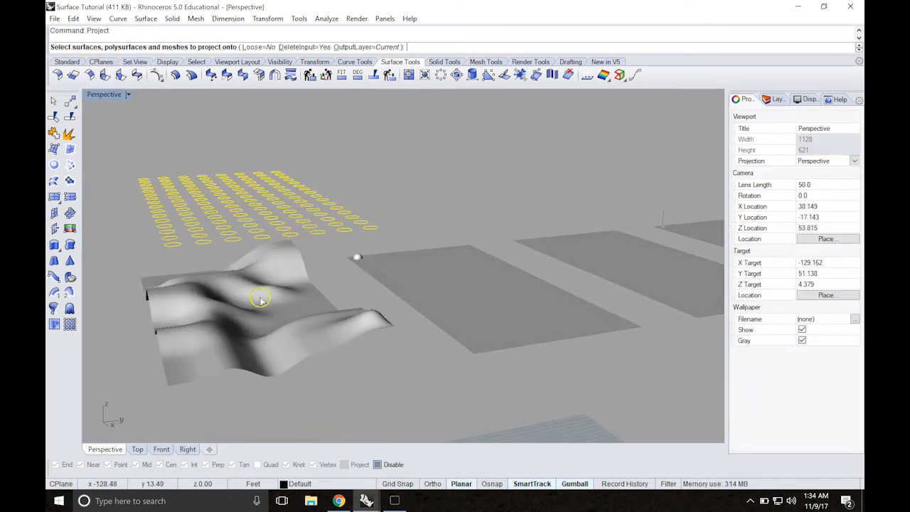
{"action": "left_click", "coordinate": [211, 346]}
{"action": "key", "text": "Return"}
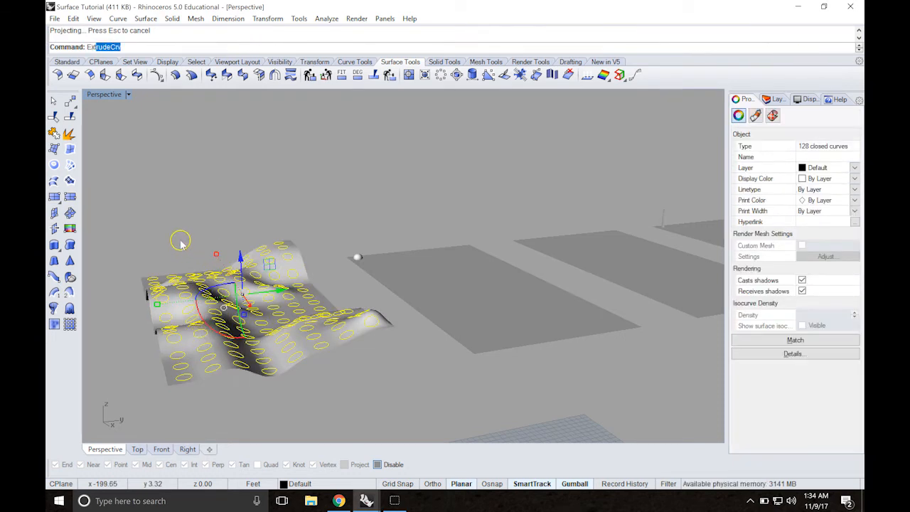
Step: Extrude the projected circles vertically into open tubes with ExtrudeCrv, using Solid=No and DeleteInput=No, and inspect them from several angles
{"action": "key", "text": "Return"}
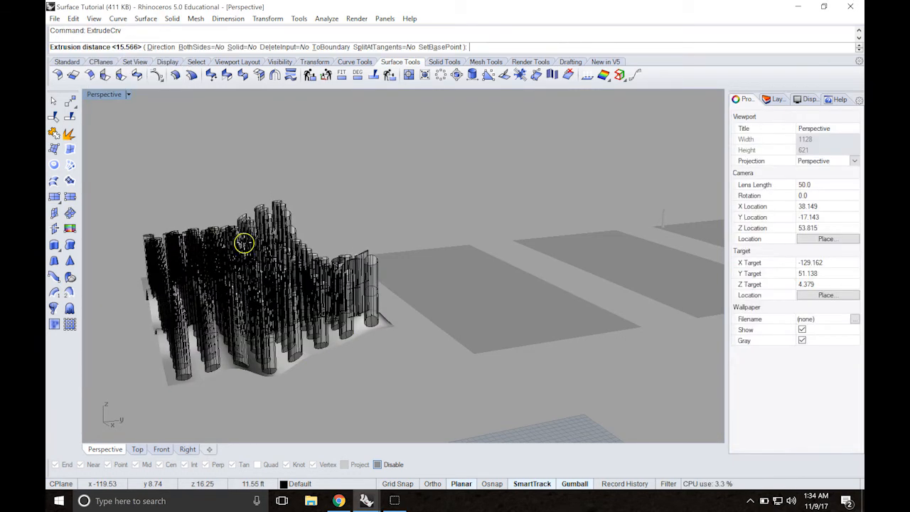
{"action": "left_click", "coordinate": [301, 222]}
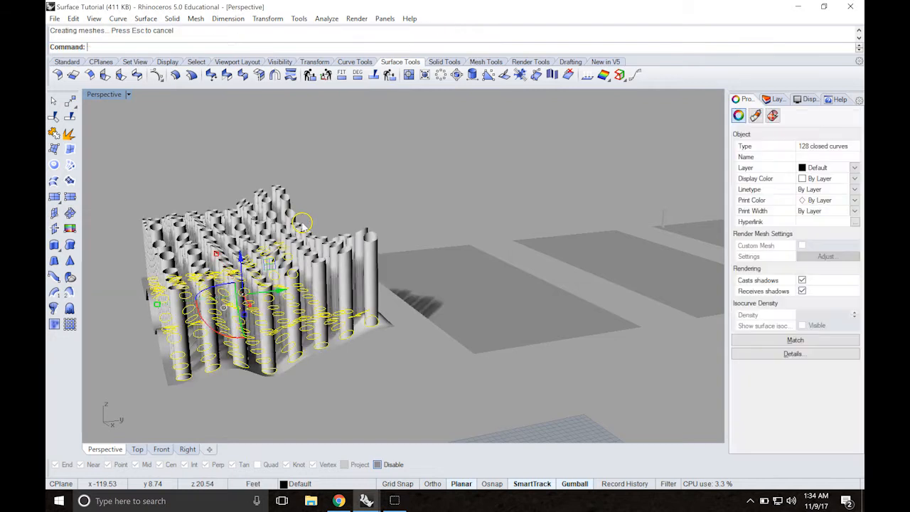
{"action": "left_click", "coordinate": [169, 167]}
{"action": "right_click_drag", "start_coordinate": [200, 187], "coordinate": [316, 213]}
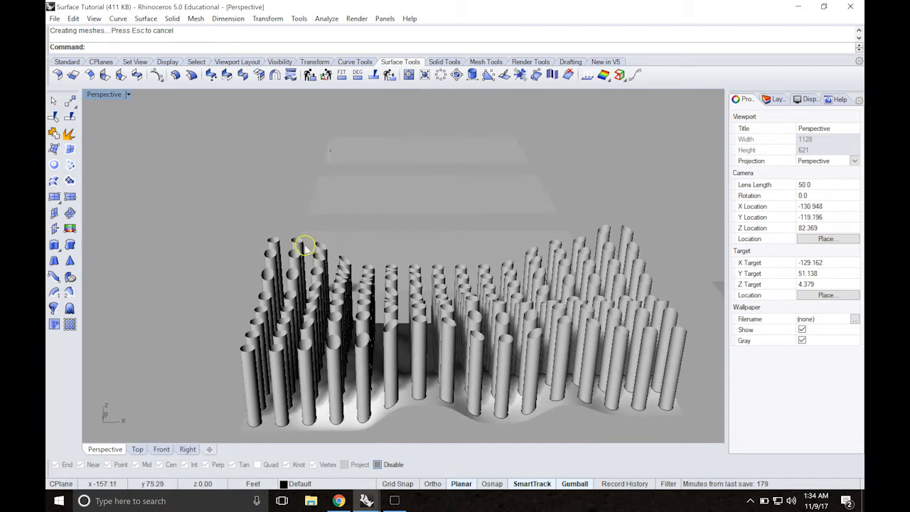
{"action": "right_click_drag", "start_coordinate": [488, 301], "coordinate": [362, 306]}
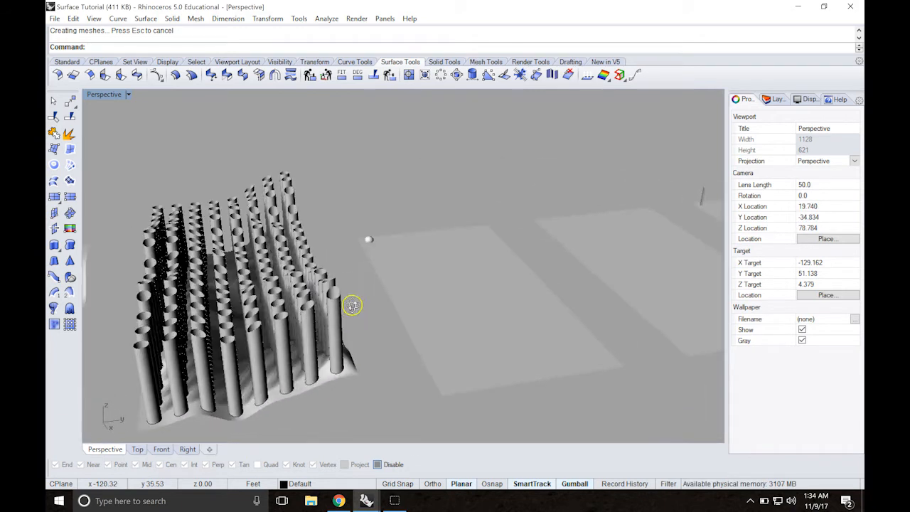
{"action": "right_click_drag", "start_coordinate": [203, 264], "coordinate": [248, 258]}
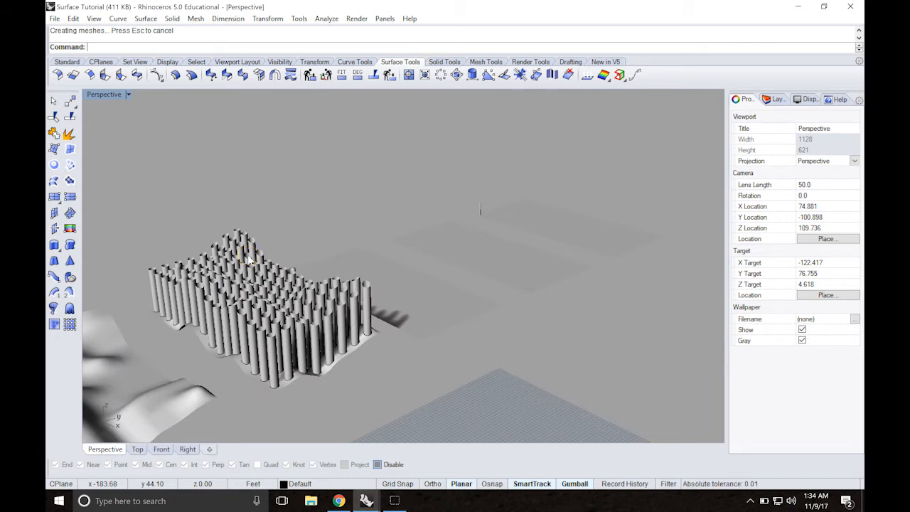
Step: Undo the extrusion, the projection and the move of the circles, and deselect the circle array
{"action": "key", "text": "ctrl+z"}
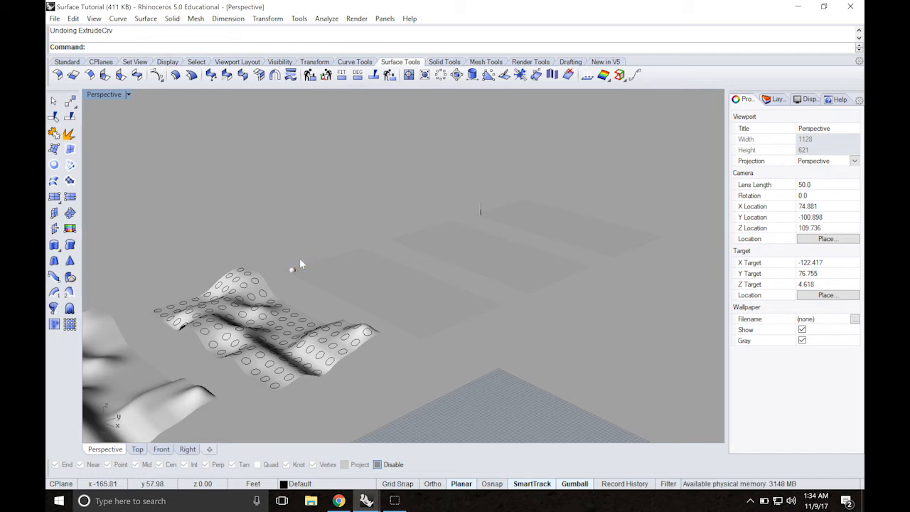
{"action": "key", "text": "ctrl+z"}
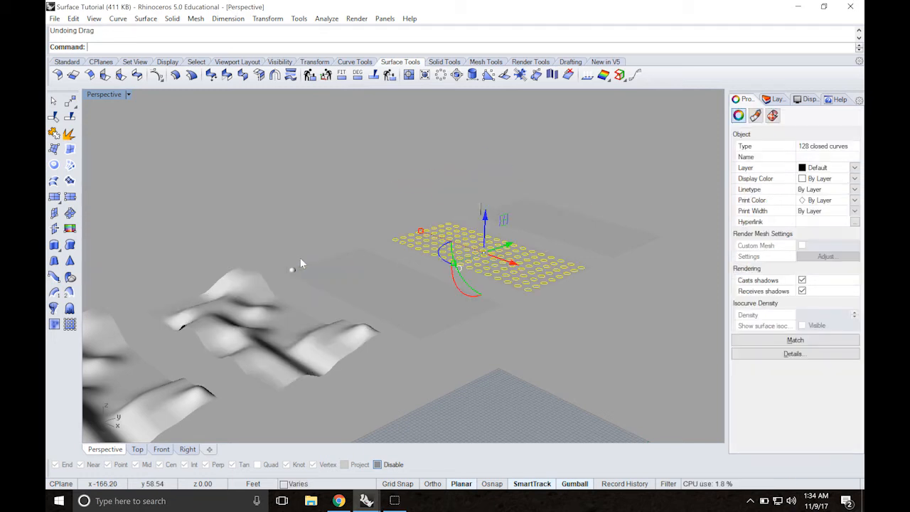
{"action": "left_click", "coordinate": [313, 215]}
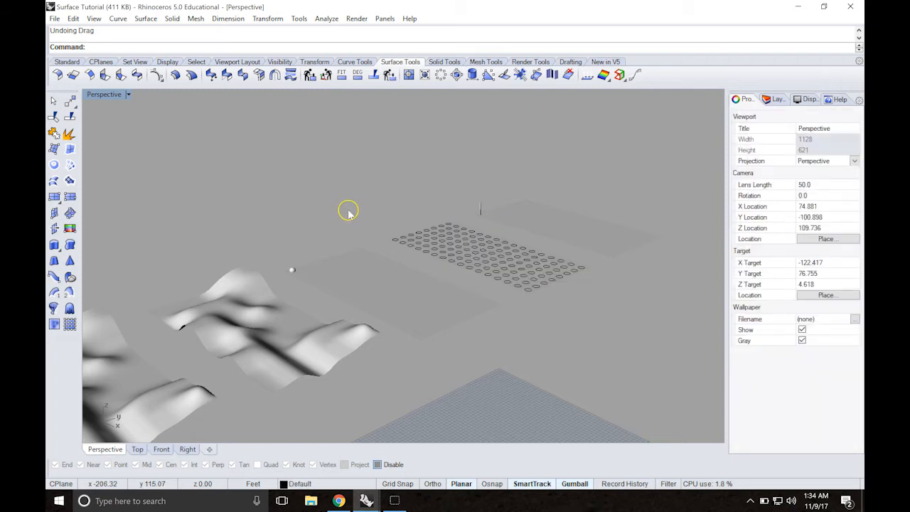
Step: Restore the four-viewport layout and select the small sphere at the corner of the flat surface beside the wavy ones
{"action": "scroll", "coordinate": [349, 211], "scroll_direction": "down", "scroll_amount": 4}
{"action": "right_click_drag", "start_coordinate": [356, 199], "coordinate": [313, 236]}
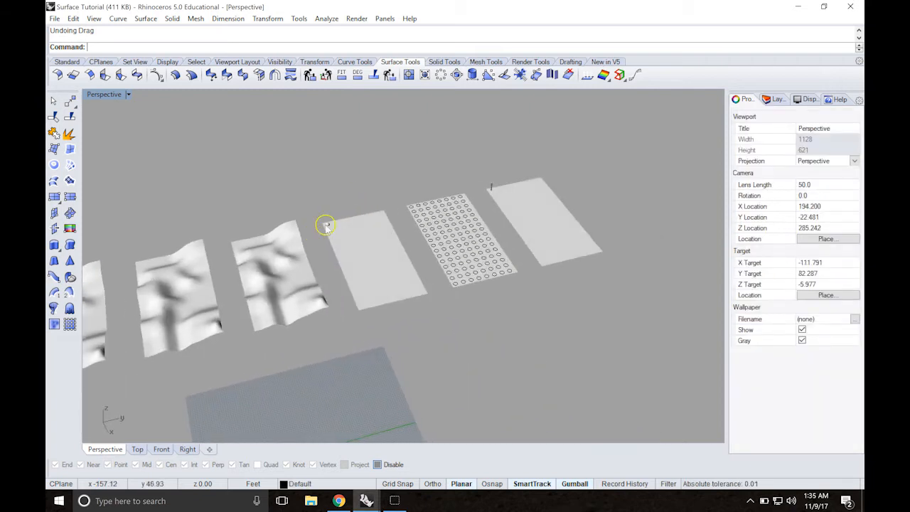
{"action": "scroll", "coordinate": [330, 225], "scroll_direction": "up", "scroll_amount": 5}
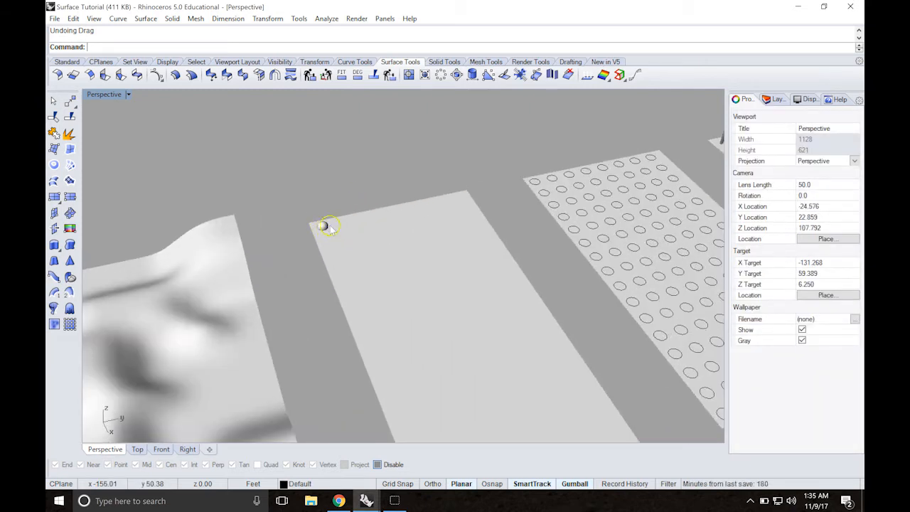
{"action": "double_click", "coordinate": [107, 95]}
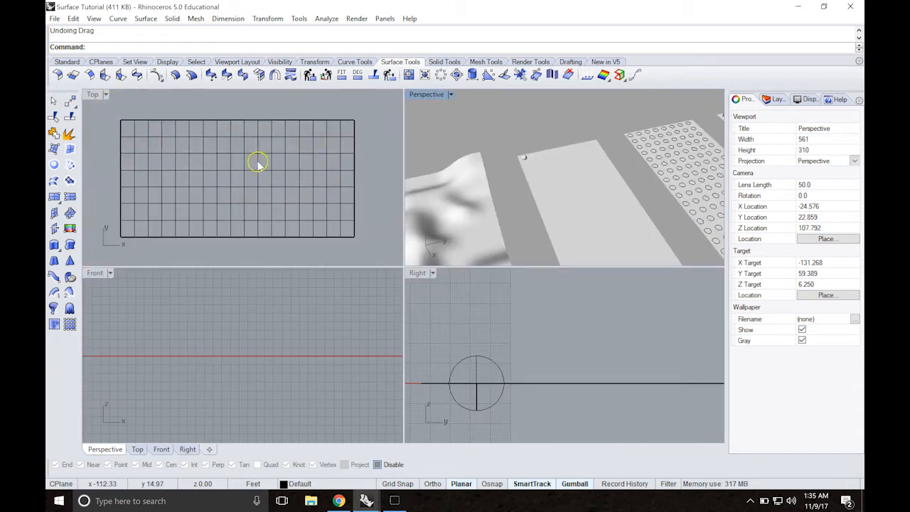
{"action": "scroll", "coordinate": [258, 164], "scroll_direction": "down", "scroll_amount": 5}
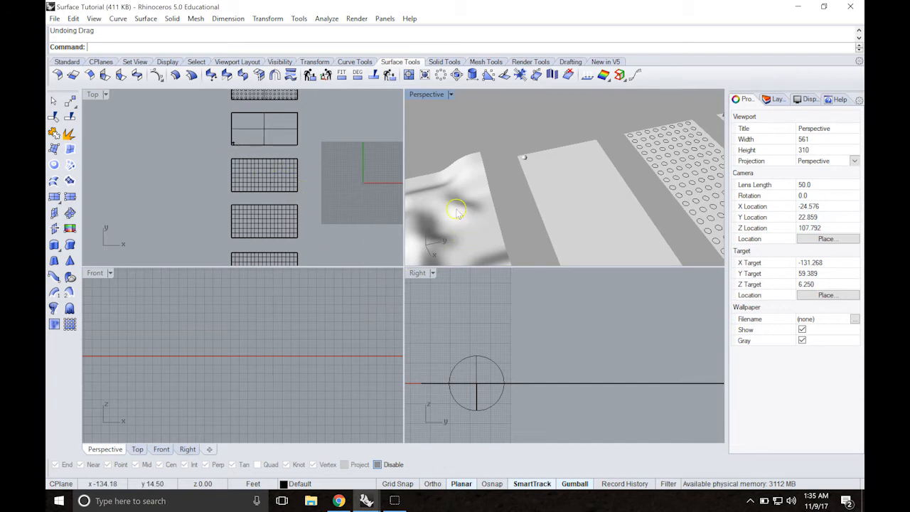
{"action": "left_click", "coordinate": [482, 354]}
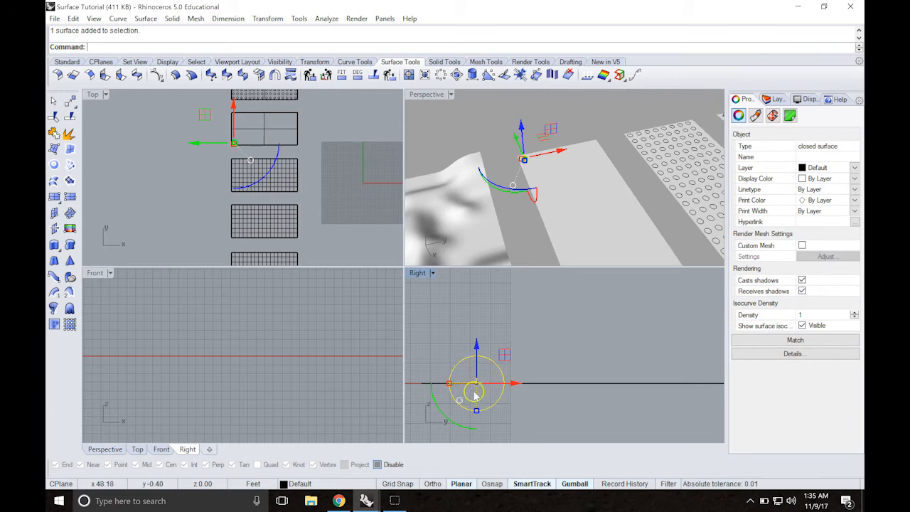
Step: Maximize the Top view and start an Array of the selected sphere with 16 in X, 8 in Y and 1 in Z
{"action": "scroll", "coordinate": [526, 167], "scroll_direction": "up", "scroll_amount": 4}
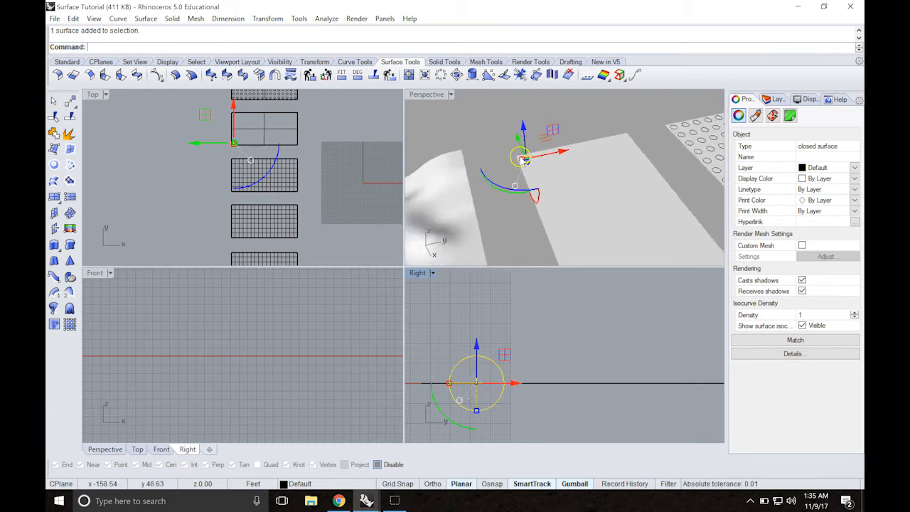
{"action": "scroll", "coordinate": [539, 173], "scroll_direction": "down", "scroll_amount": 8}
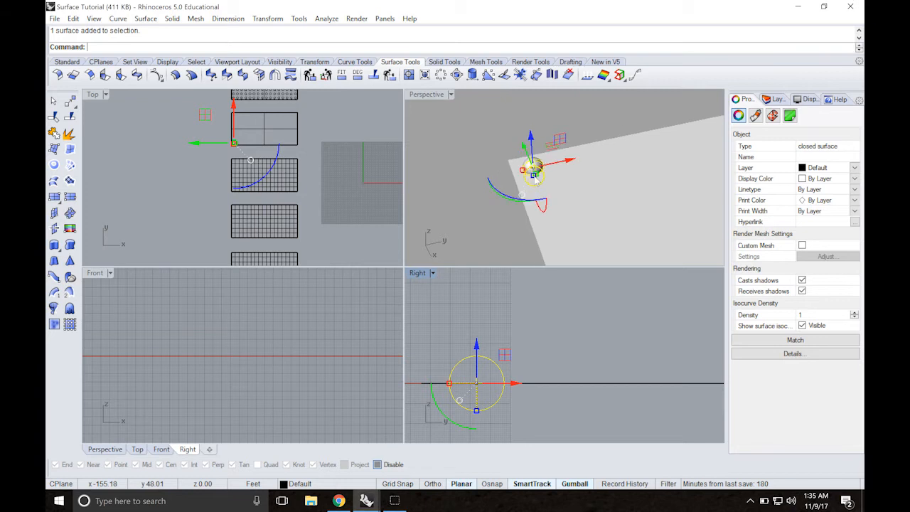
{"action": "right_click_drag", "start_coordinate": [298, 137], "coordinate": [273, 165]}
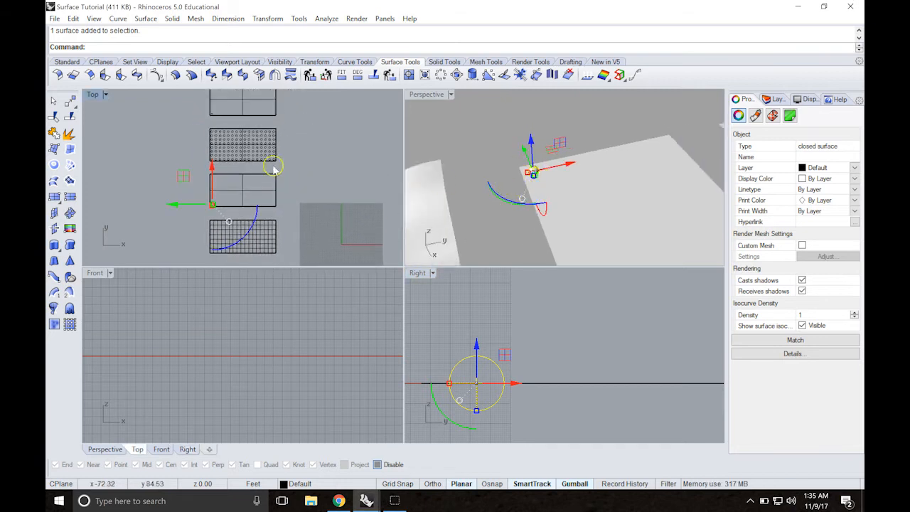
{"action": "double_click", "coordinate": [93, 96]}
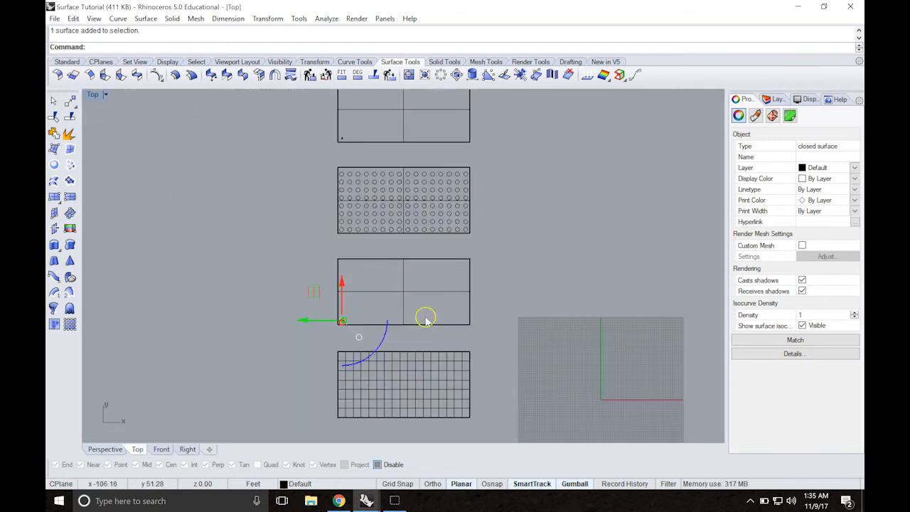
{"action": "scroll", "coordinate": [427, 320], "scroll_direction": "up", "scroll_amount": 8}
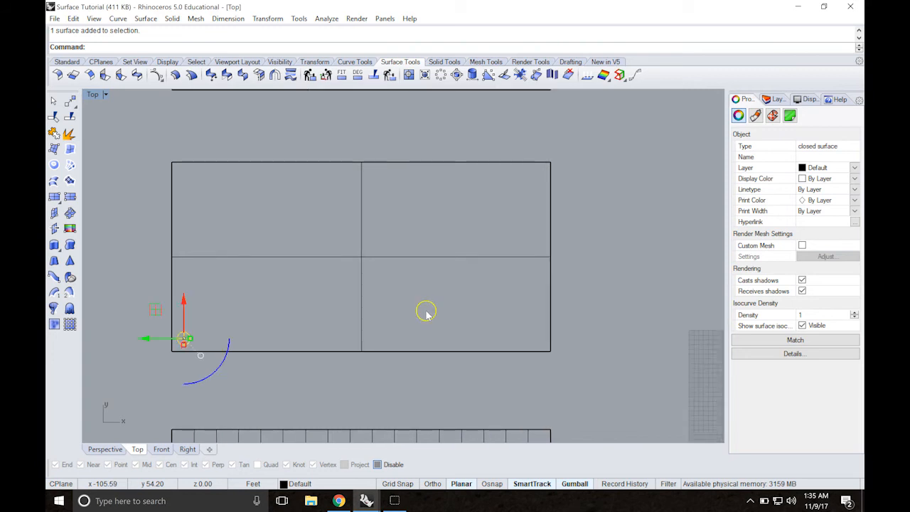
{"action": "key", "text": "Return"}
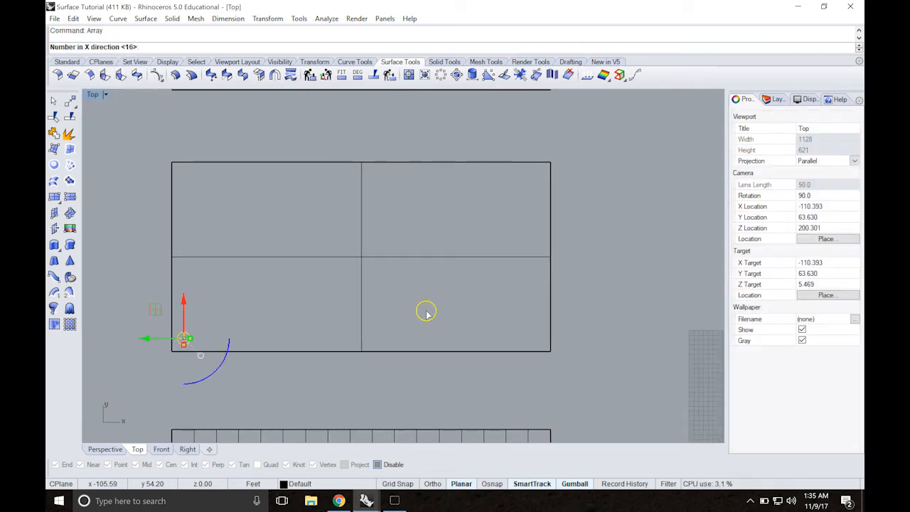
{"action": "key", "text": "Return"}
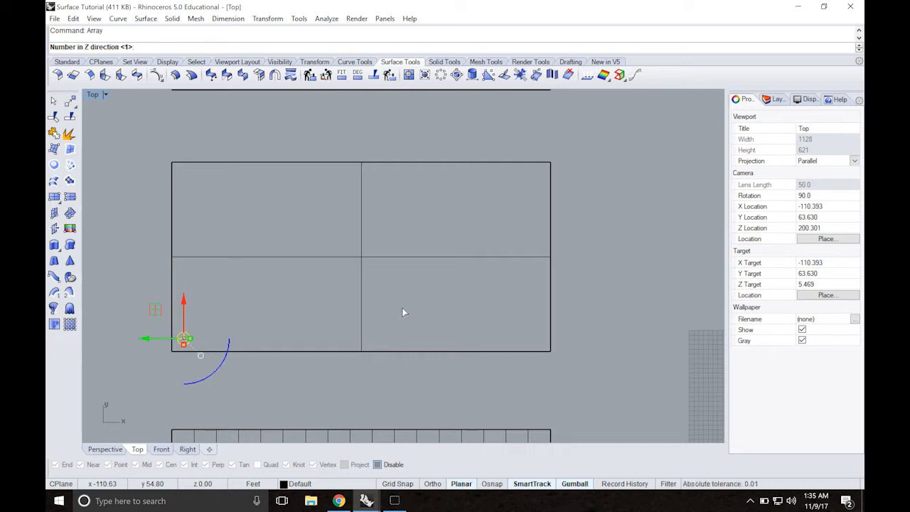
{"action": "key", "text": "Return"}
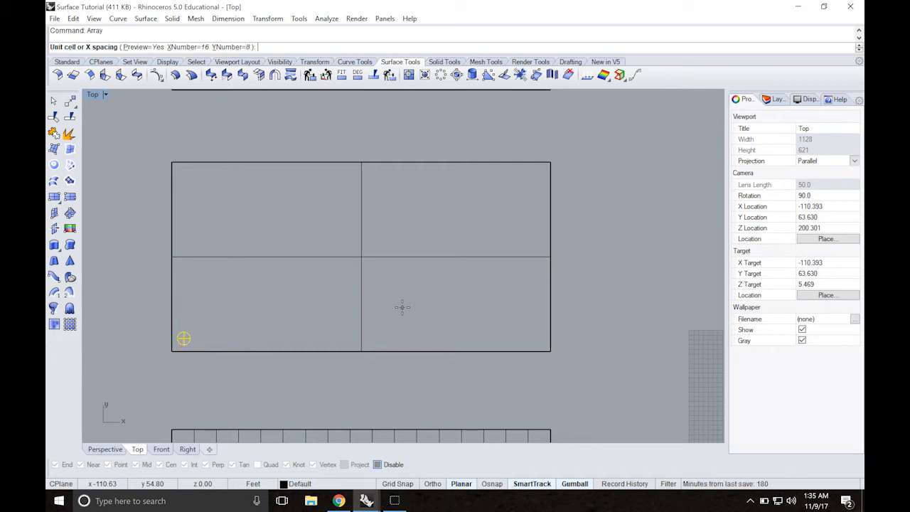
Step: Define the array cell from the sphere's center with about 5.06 ft X spacing and 5.01 ft Y spacing, and accept the array
{"action": "scroll", "coordinate": [199, 321], "scroll_direction": "up", "scroll_amount": 3}
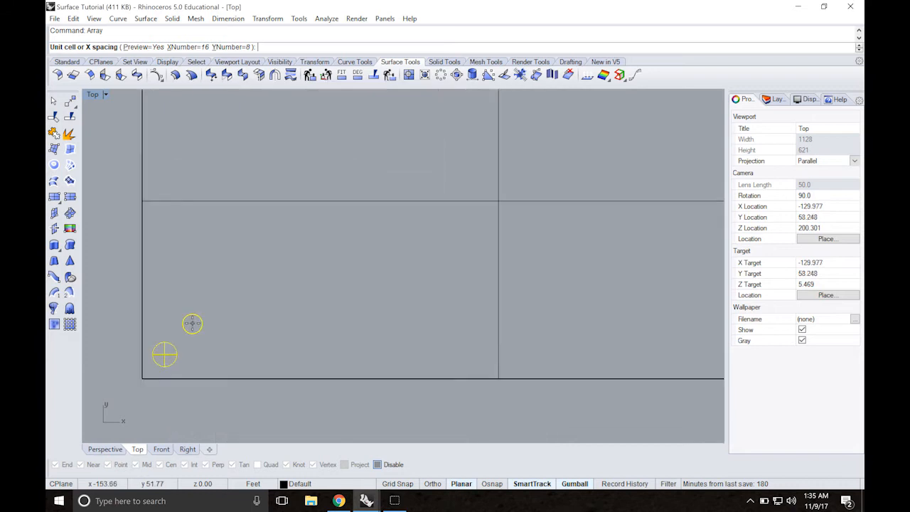
{"action": "left_click", "coordinate": [164, 354]}
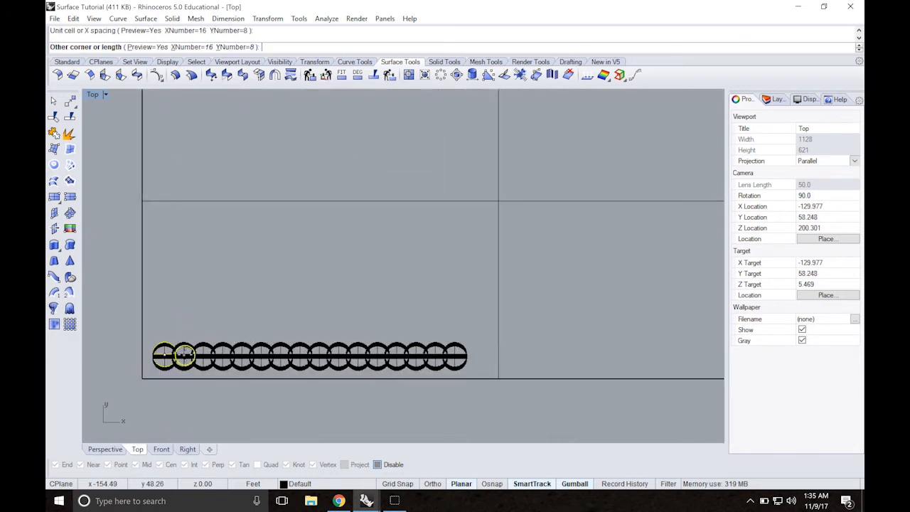
{"action": "scroll", "coordinate": [181, 355], "scroll_direction": "down", "scroll_amount": 4}
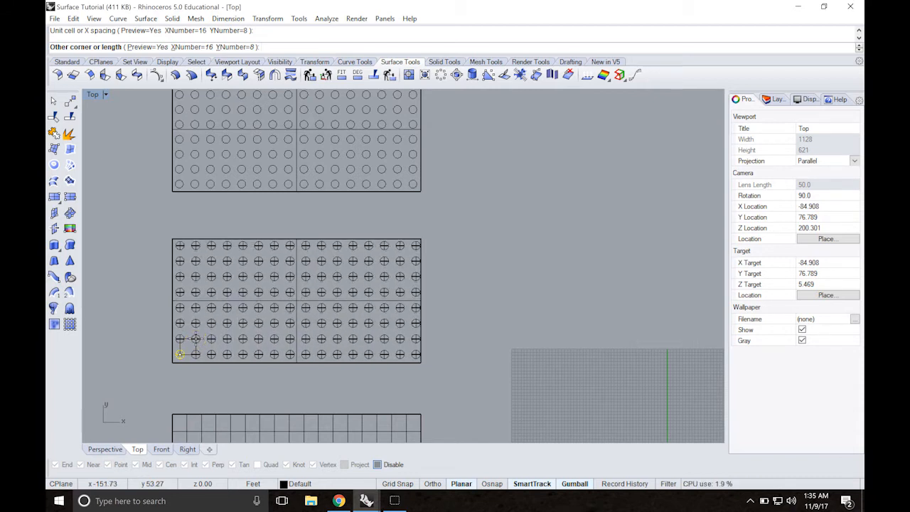
{"action": "left_click", "coordinate": [195, 338]}
{"action": "key", "text": "Return"}
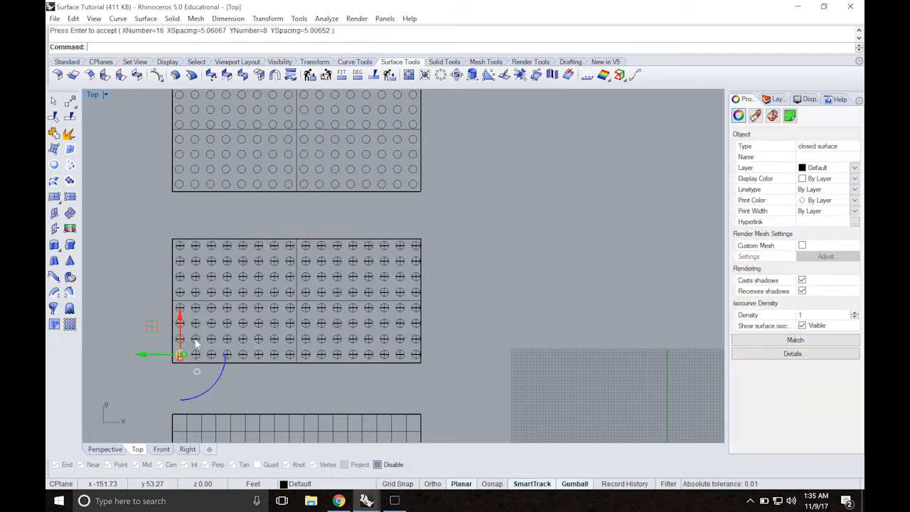
Step: Select all the arrayed spheres without the flat surface and maximize the Perspective view to show them beside the wavy surfaces
{"action": "key", "text": "Escape"}
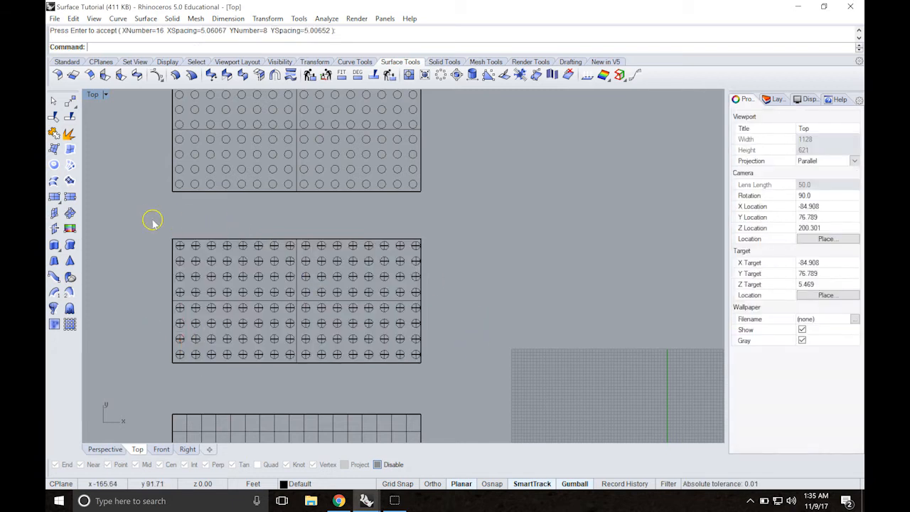
{"action": "left_click_drag", "start_coordinate": [175, 223], "coordinate": [434, 375]}
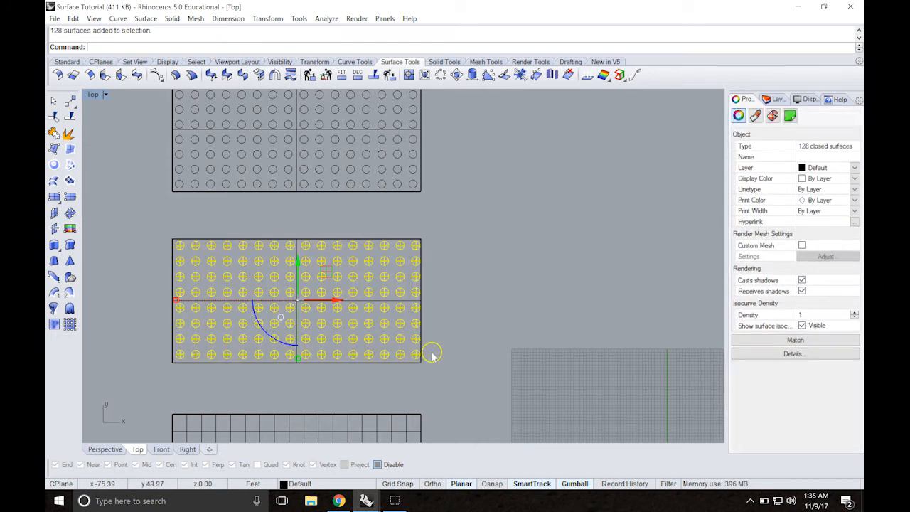
{"action": "double_click", "coordinate": [92, 95]}
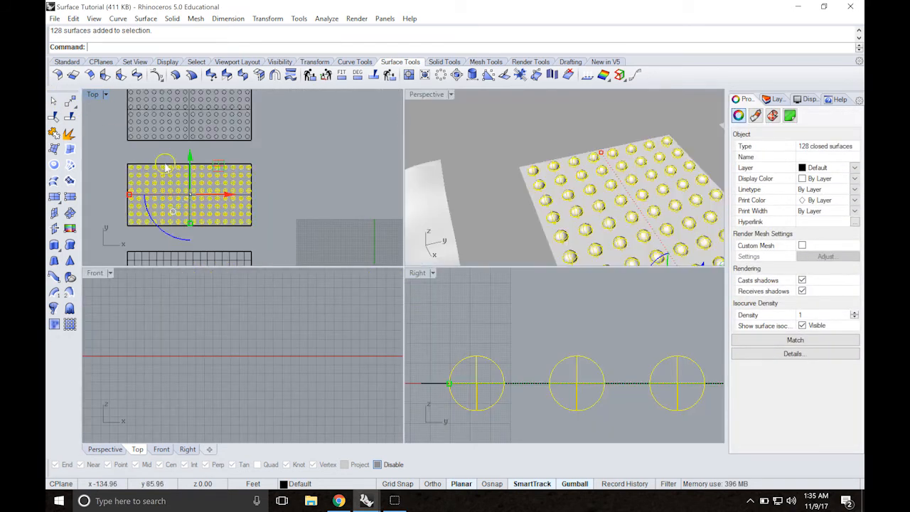
{"action": "double_click", "coordinate": [427, 94]}
{"action": "scroll", "coordinate": [392, 201], "scroll_direction": "down", "scroll_amount": 5}
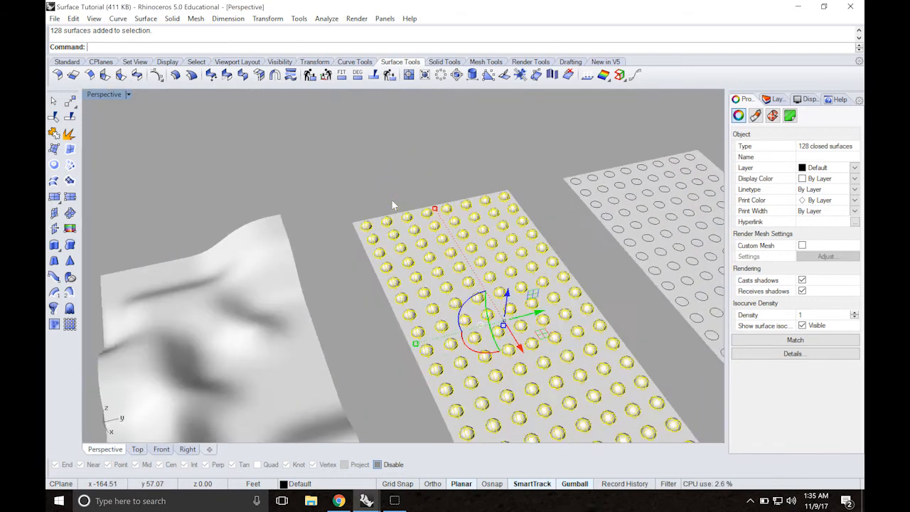
{"action": "scroll", "coordinate": [392, 199], "scroll_direction": "down", "scroll_amount": 5}
{"action": "right_click_drag", "start_coordinate": [376, 254], "coordinate": [393, 235], "text": "shift"}
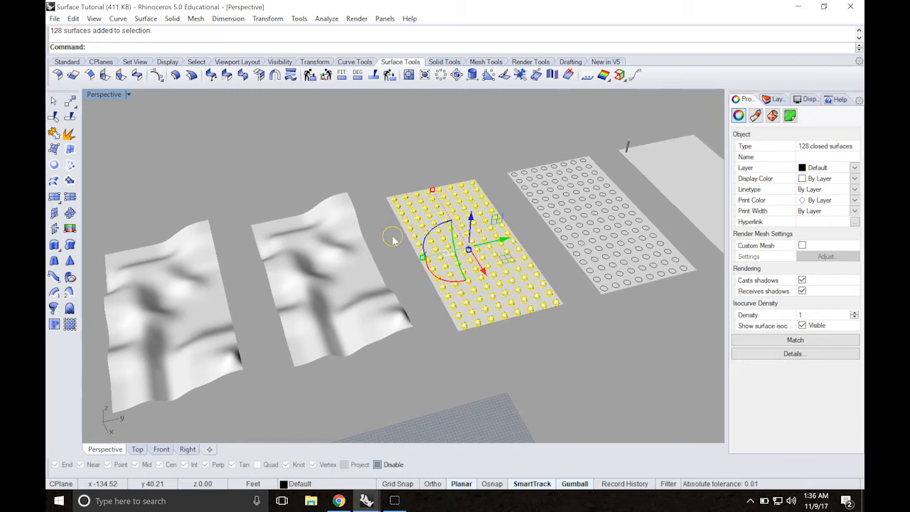
Step: Flow the spheres from their flat base surface onto the adjacent wavy surface with FlowAlongSrf, using Copy=Yes, Rigid=No and matching near corners
{"action": "type", "text": "FlowAlongS"}
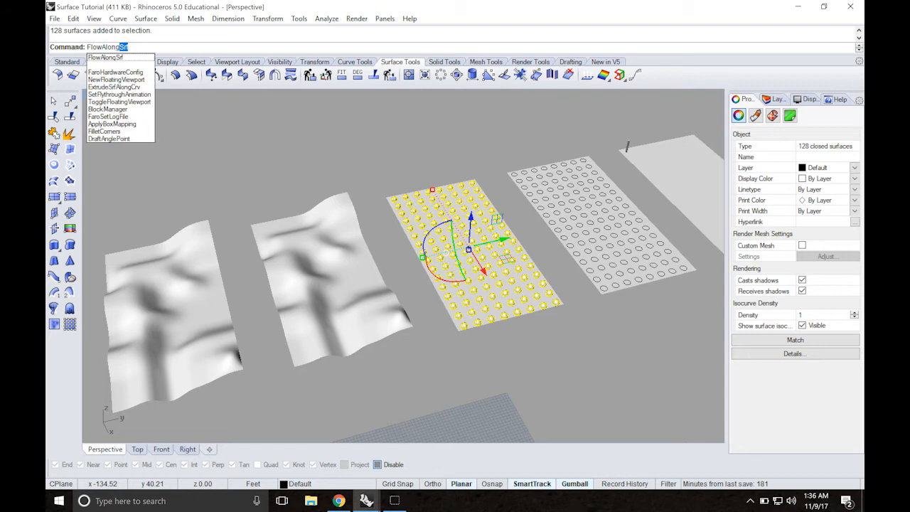
{"action": "type", "text": "rf"}
{"action": "key", "text": "Return"}
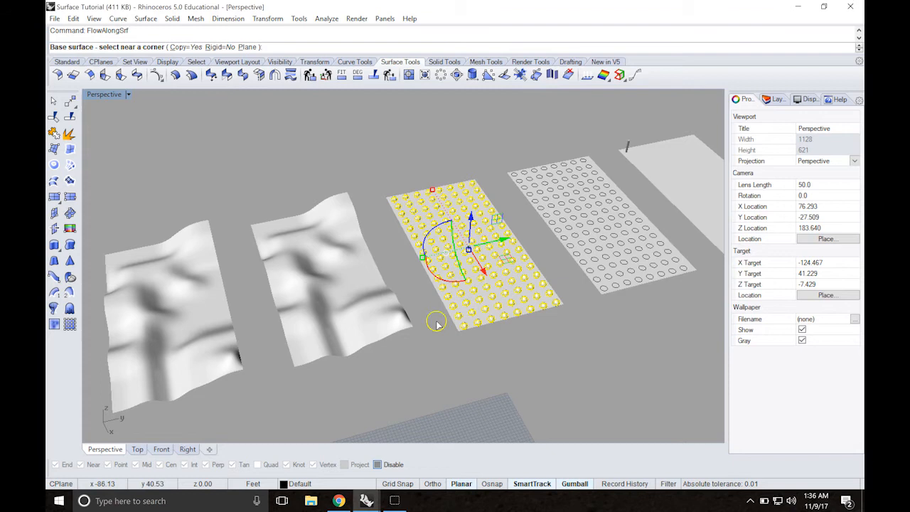
{"action": "scroll", "coordinate": [470, 328], "scroll_direction": "down", "scroll_amount": 3}
{"action": "scroll", "coordinate": [475, 334], "scroll_direction": "up", "scroll_amount": 8}
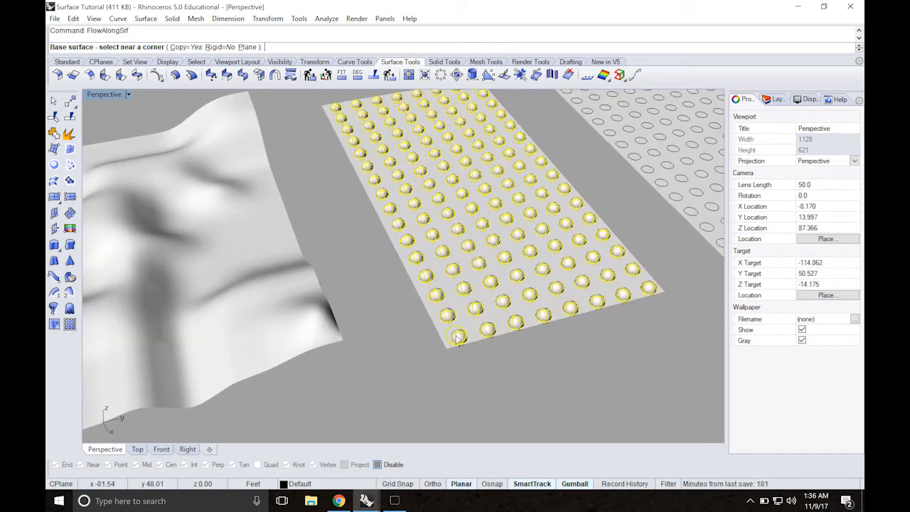
{"action": "scroll", "coordinate": [458, 337], "scroll_direction": "up", "scroll_amount": 5}
{"action": "left_click", "coordinate": [468, 317]}
{"action": "scroll", "coordinate": [468, 317], "scroll_direction": "down", "scroll_amount": 6}
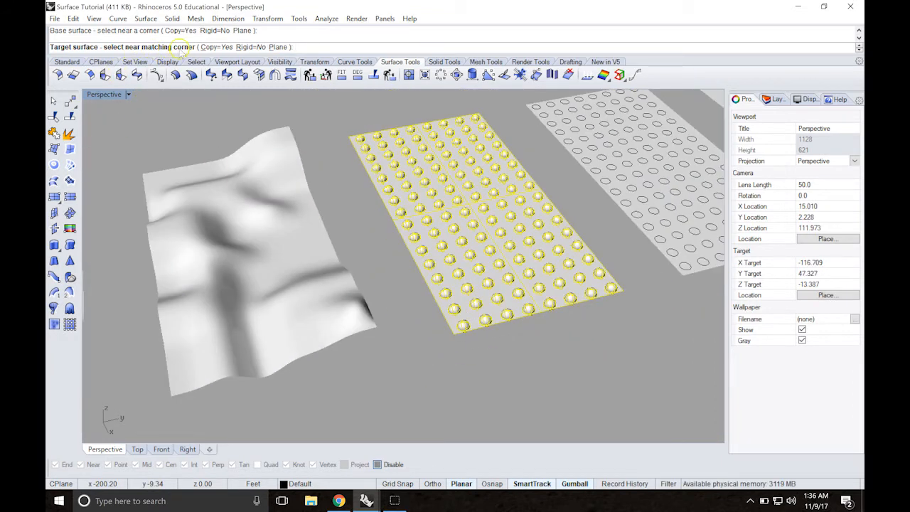
{"action": "right_click_drag", "start_coordinate": [216, 242], "coordinate": [246, 208], "text": "shift"}
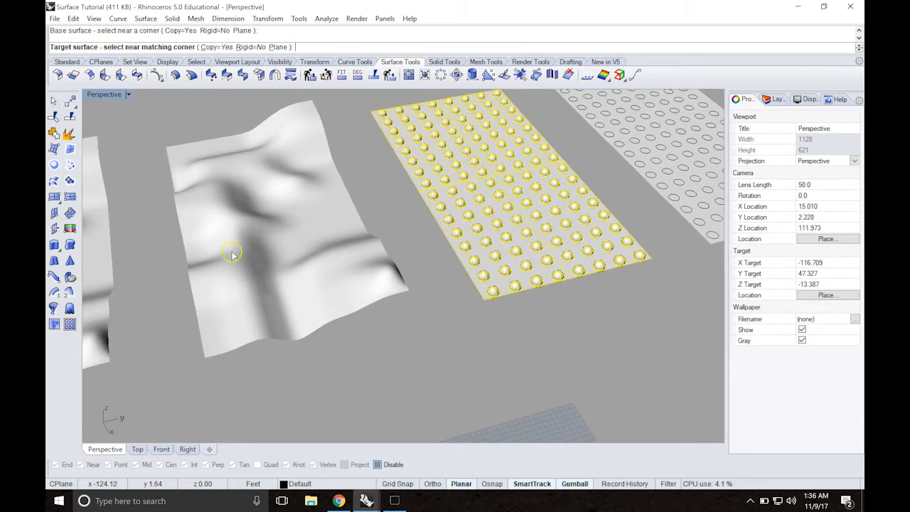
{"action": "left_click", "coordinate": [219, 333]}
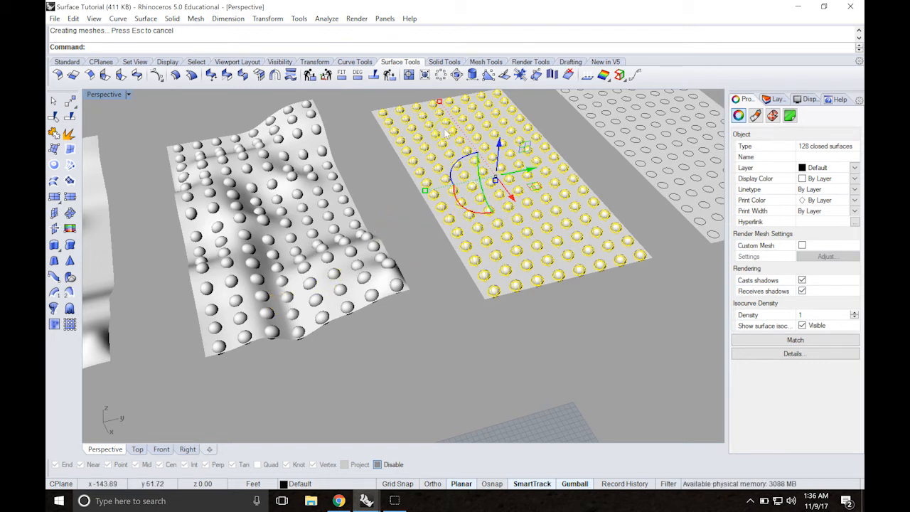
{"action": "mouse_move", "coordinate": [329, 244]}
{"action": "right_mouse_down"}
{"action": "mouse_move", "coordinate": [333, 216]}
{"action": "mouse_move", "coordinate": [358, 213]}
{"action": "mouse_move", "coordinate": [371, 199]}
{"action": "right_mouse_up"}
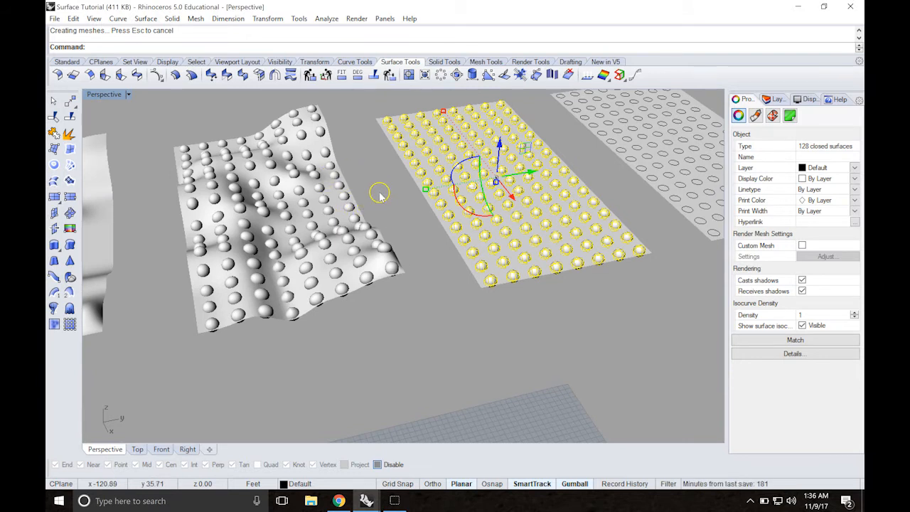
Step: Undo the flow of the spheres onto the wavy surface and deselect the sphere array
{"action": "key", "text": "ctrl+z"}
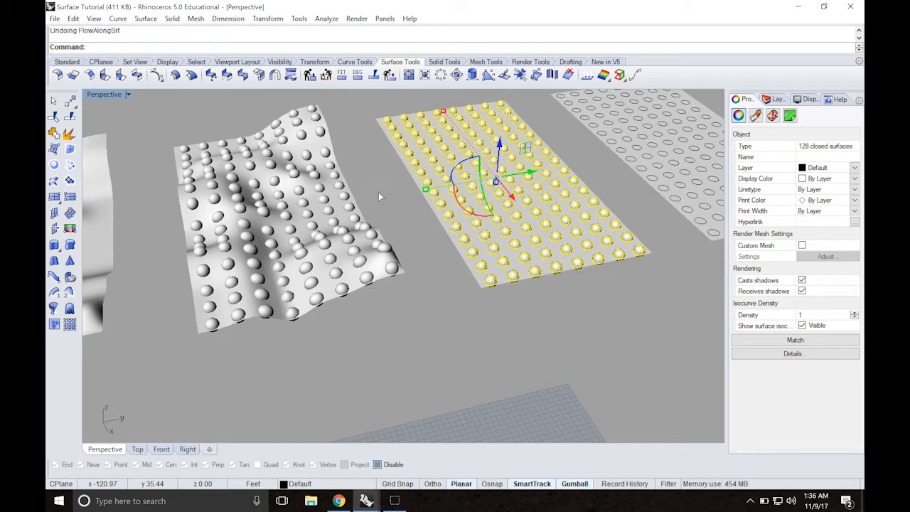
{"action": "left_click", "coordinate": [384, 187]}
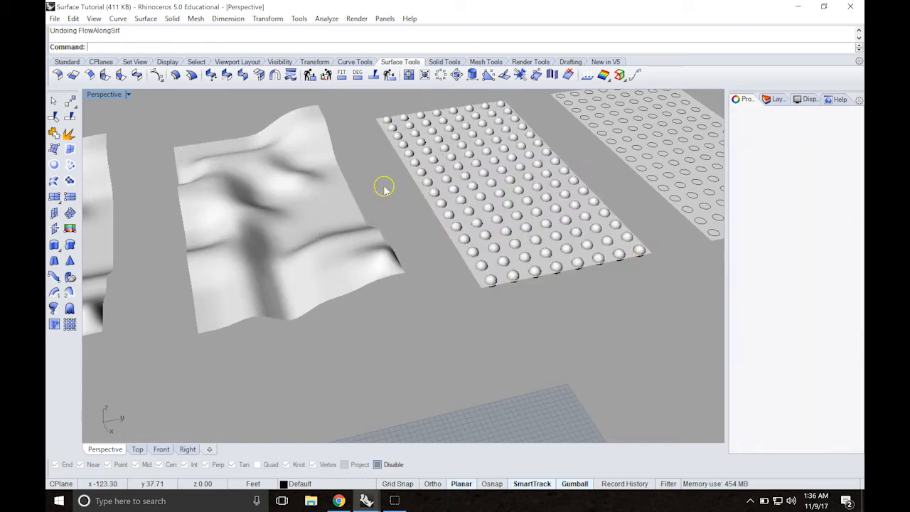
{"action": "scroll", "coordinate": [460, 187], "scroll_direction": "down", "scroll_amount": 5}
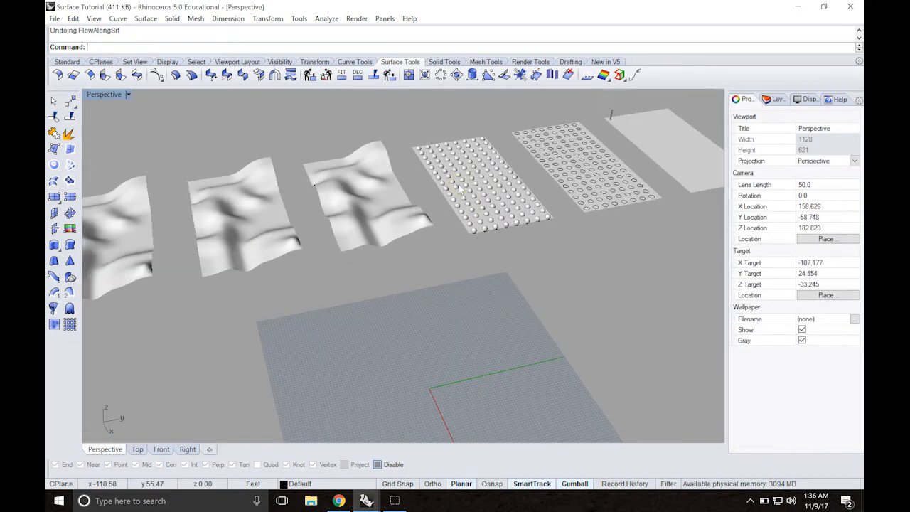
{"action": "right_click_drag", "start_coordinate": [575, 138], "coordinate": [420, 186], "text": "shift"}
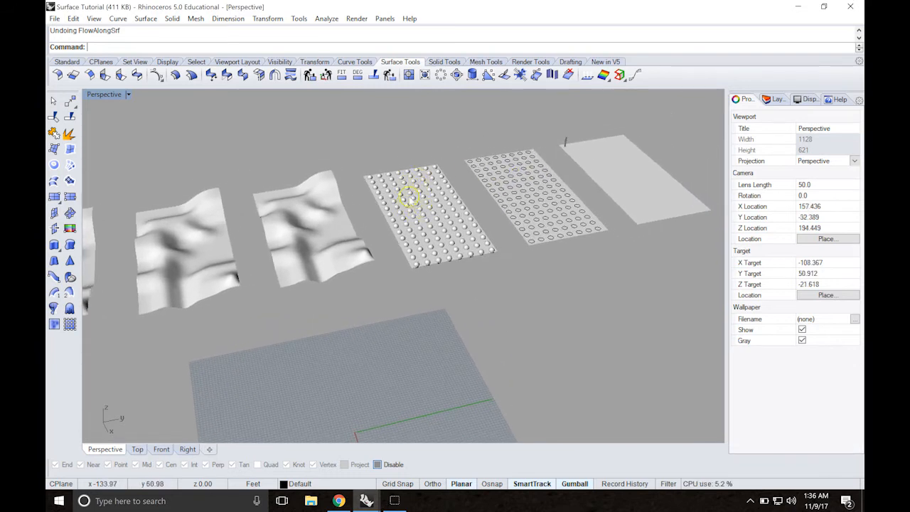
Step: Restore the four-viewport layout and start an Array of the thin upright extrusion on the last flat surface, with 16 in X and 8 in Y
{"action": "double_click", "coordinate": [106, 94]}
{"action": "scroll", "coordinate": [189, 156], "scroll_direction": "down", "scroll_amount": 3}
{"action": "right_click_drag", "start_coordinate": [189, 153], "coordinate": [255, 162]}
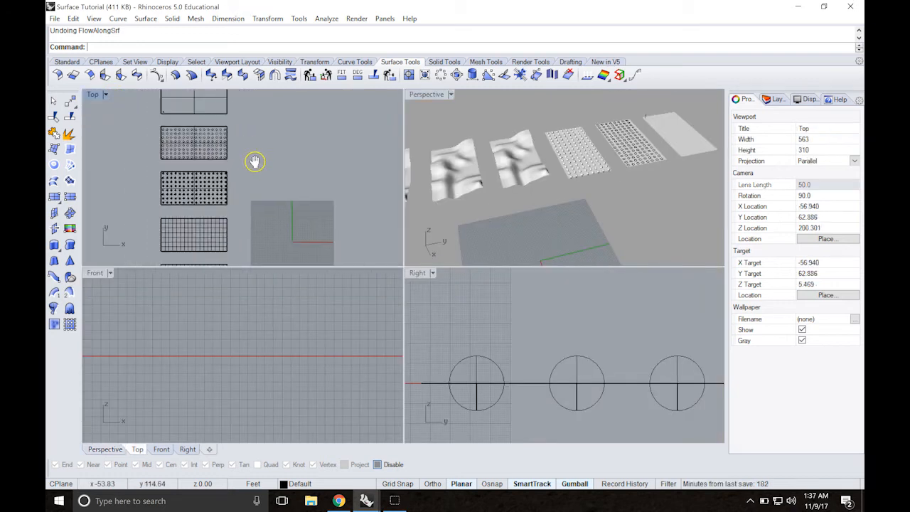
{"action": "scroll", "coordinate": [199, 149], "scroll_direction": "up", "scroll_amount": 10}
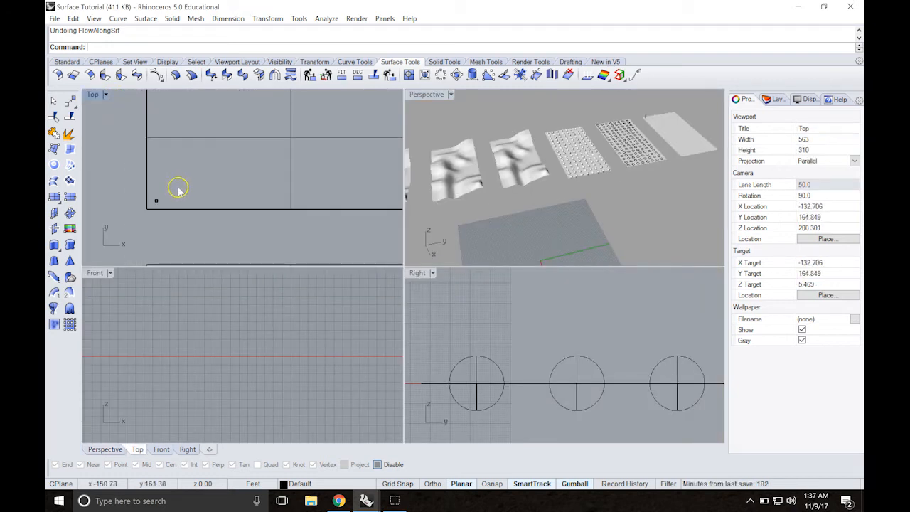
{"action": "left_click", "coordinate": [156, 199]}
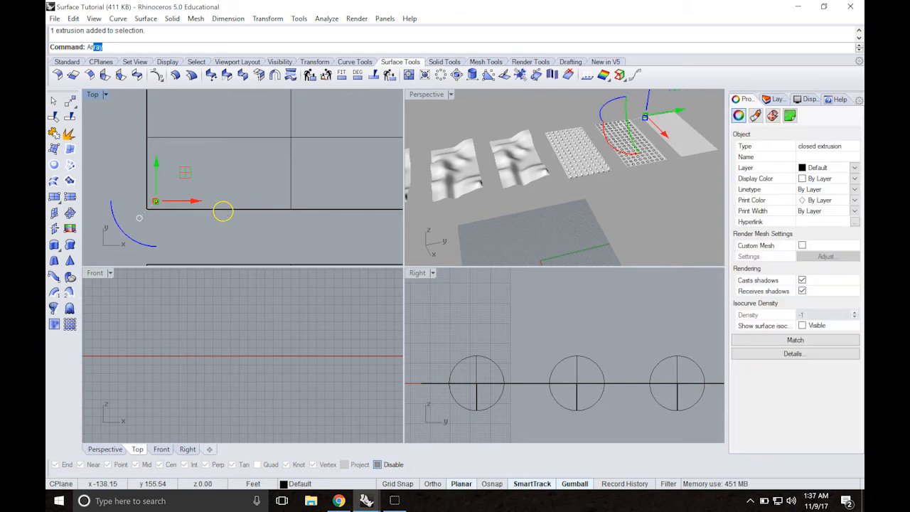
{"action": "key", "text": "Return"}
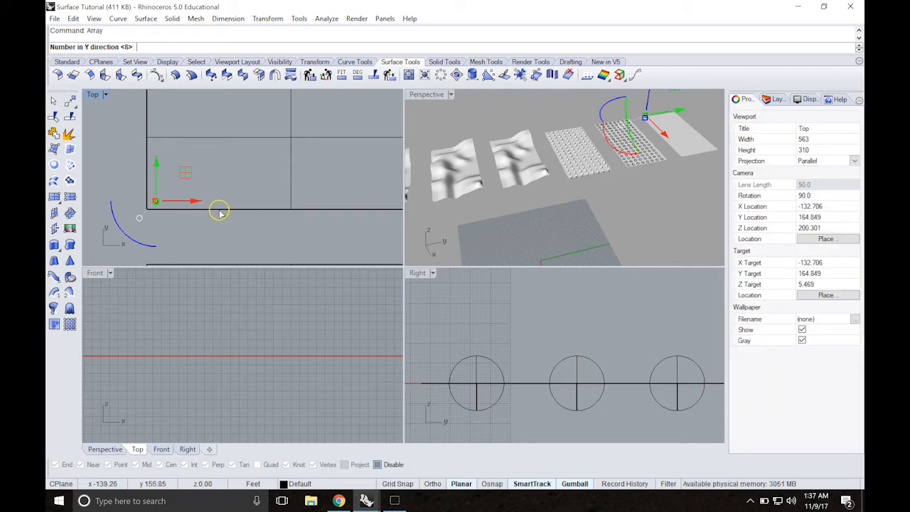
{"action": "key", "text": "Return"}
Step: Define the array cell so the upright extrusions fill the flat surface, accept the array and select all the extrusions
{"action": "scroll", "coordinate": [136, 202], "scroll_direction": "up", "scroll_amount": 3}
{"action": "scroll", "coordinate": [195, 210], "scroll_direction": "up", "scroll_amount": 4}
{"action": "left_click", "coordinate": [199, 211]}
{"action": "scroll", "coordinate": [204, 209], "scroll_direction": "down", "scroll_amount": 5}
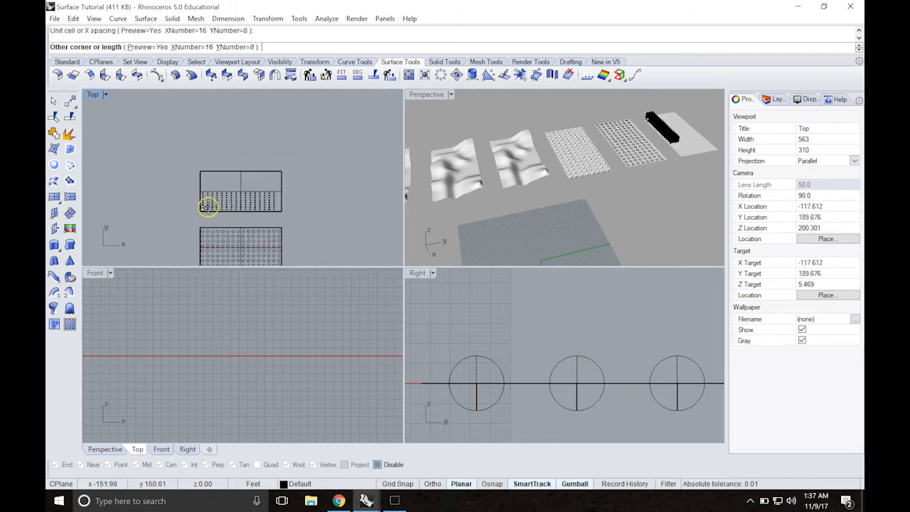
{"action": "scroll", "coordinate": [207, 204], "scroll_direction": "up", "scroll_amount": 5}
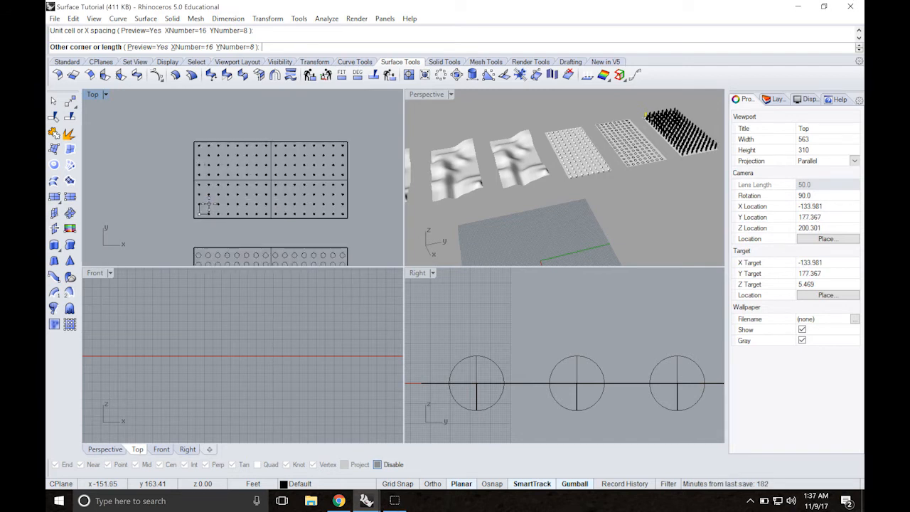
{"action": "left_click", "coordinate": [207, 205]}
{"action": "key", "text": "Return"}
{"action": "left_click", "coordinate": [157, 159]}
{"action": "left_click_drag", "start_coordinate": [203, 157], "coordinate": [346, 223]}
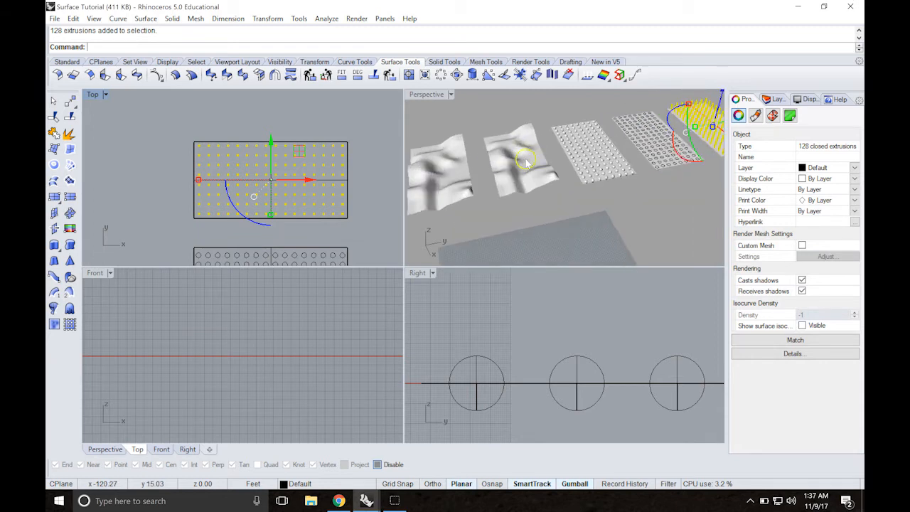
Step: Flow copies of the selected upright extrusions from their flat surface onto the nearest wavy surface with FlowAlongSrf, using Copy=Yes, Rigid=No and matching near corners
{"action": "double_click", "coordinate": [427, 94]}
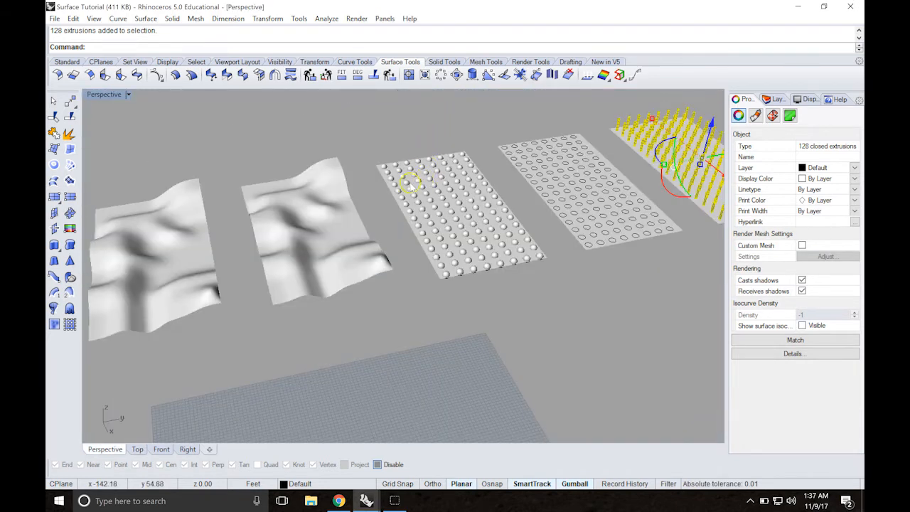
{"action": "scroll", "coordinate": [402, 176], "scroll_direction": "down", "scroll_amount": 2}
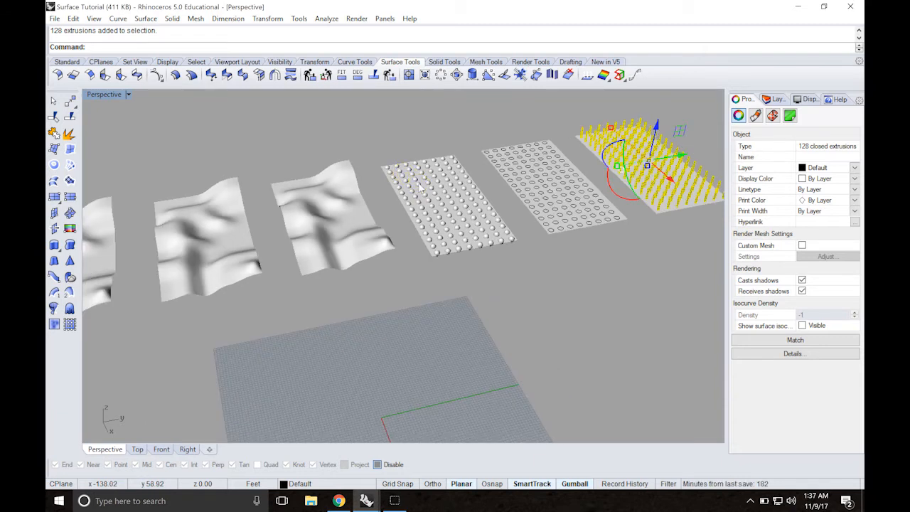
{"action": "type", "text": "FlowAlongSrf"}
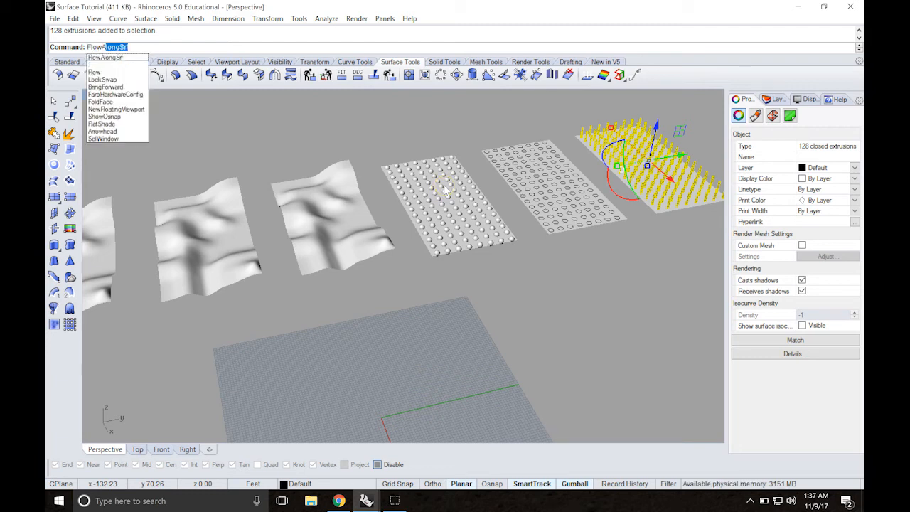
{"action": "key", "text": "Return"}
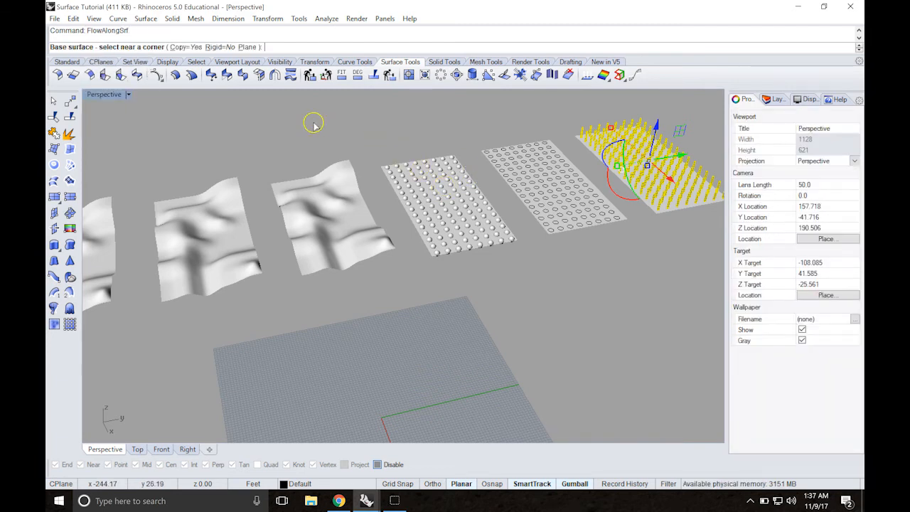
{"action": "left_click", "coordinate": [220, 48]}
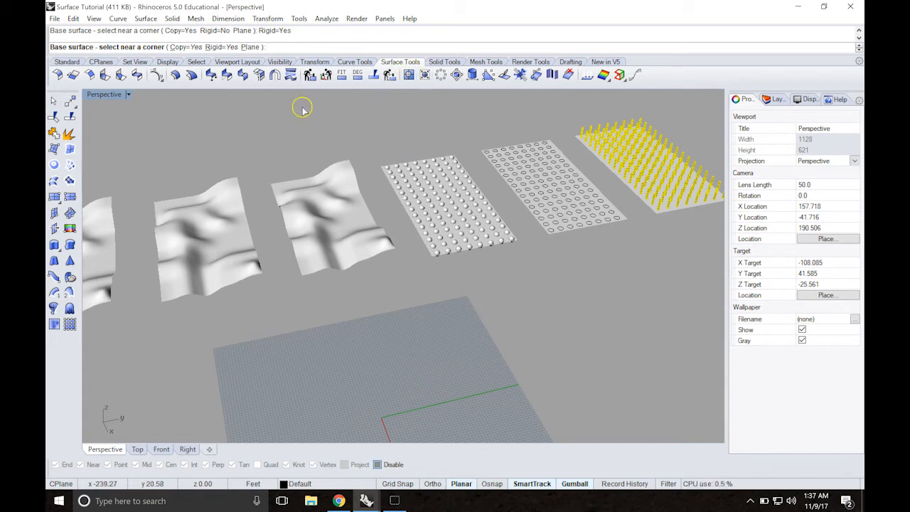
{"action": "left_click", "coordinate": [220, 47]}
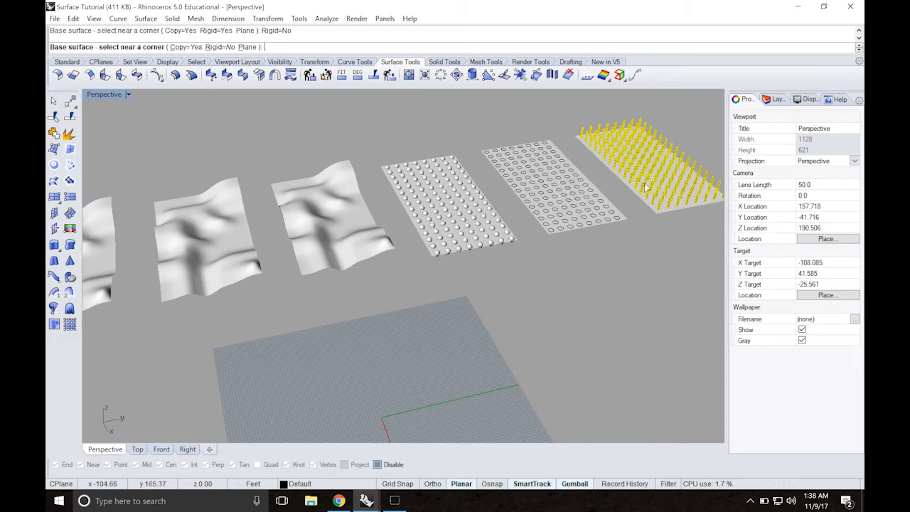
{"action": "scroll", "coordinate": [661, 181], "scroll_direction": "down", "scroll_amount": 5}
{"action": "scroll", "coordinate": [661, 181], "scroll_direction": "up", "scroll_amount": 8}
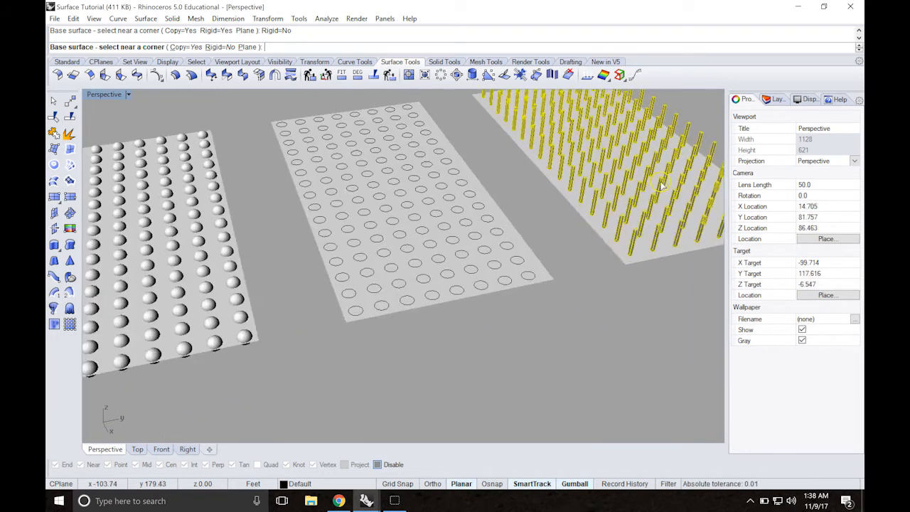
{"action": "scroll", "coordinate": [643, 188], "scroll_direction": "down", "scroll_amount": 4}
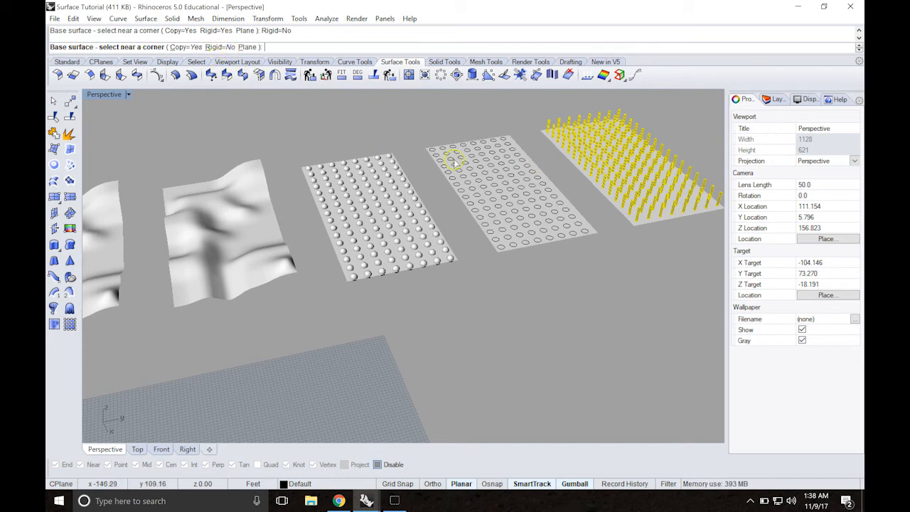
{"action": "scroll", "coordinate": [586, 189], "scroll_direction": "up", "scroll_amount": 5}
{"action": "mouse_move", "coordinate": [667, 225]}
{"action": "right_mouse_down"}
{"action": "mouse_move", "coordinate": [688, 237]}
{"action": "mouse_move", "coordinate": [614, 207]}
{"action": "mouse_move", "coordinate": [706, 211]}
{"action": "mouse_move", "coordinate": [623, 204]}
{"action": "mouse_move", "coordinate": [638, 226]}
{"action": "right_mouse_up"}
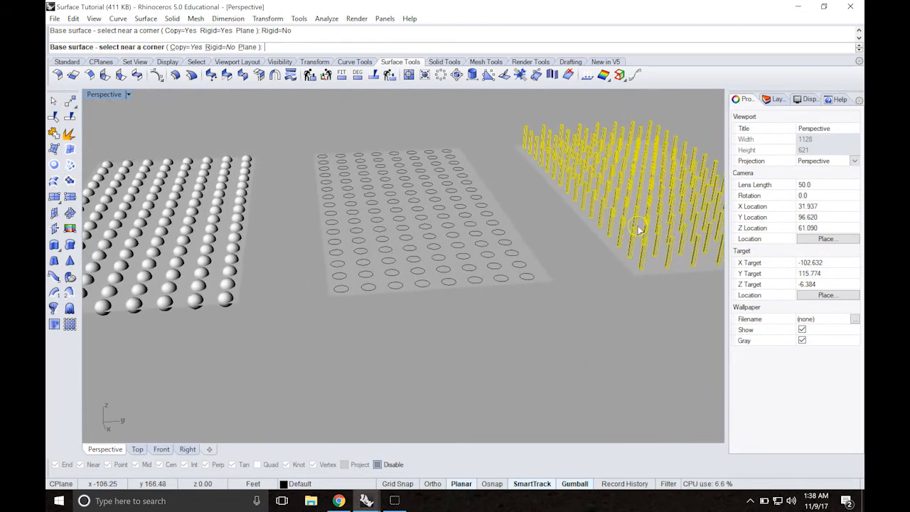
{"action": "left_click", "coordinate": [658, 269]}
{"action": "scroll", "coordinate": [500, 212], "scroll_direction": "down", "scroll_amount": 8}
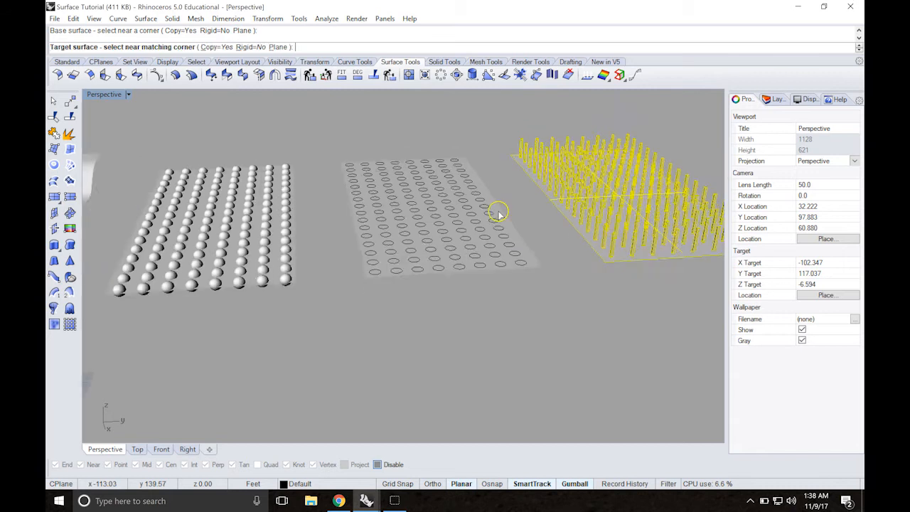
{"action": "right_click_drag", "start_coordinate": [309, 203], "coordinate": [335, 204], "text": "shift"}
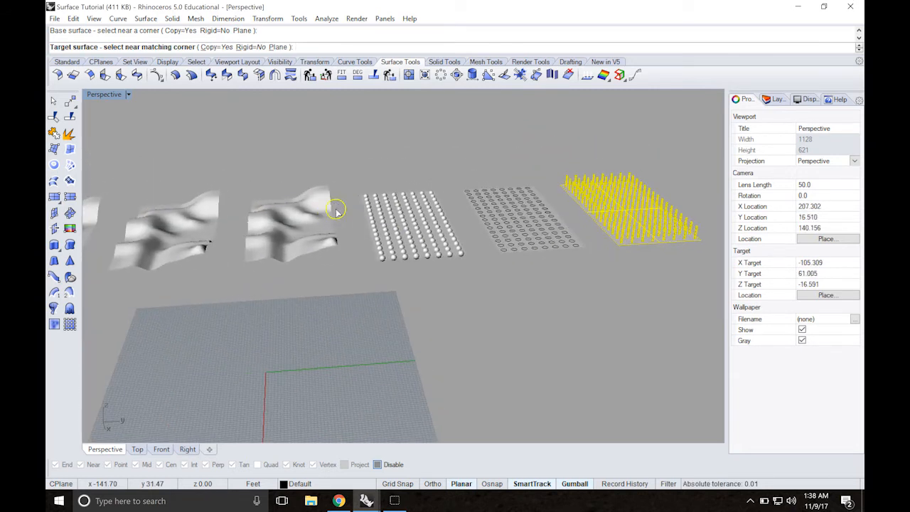
{"action": "left_click", "coordinate": [258, 254]}
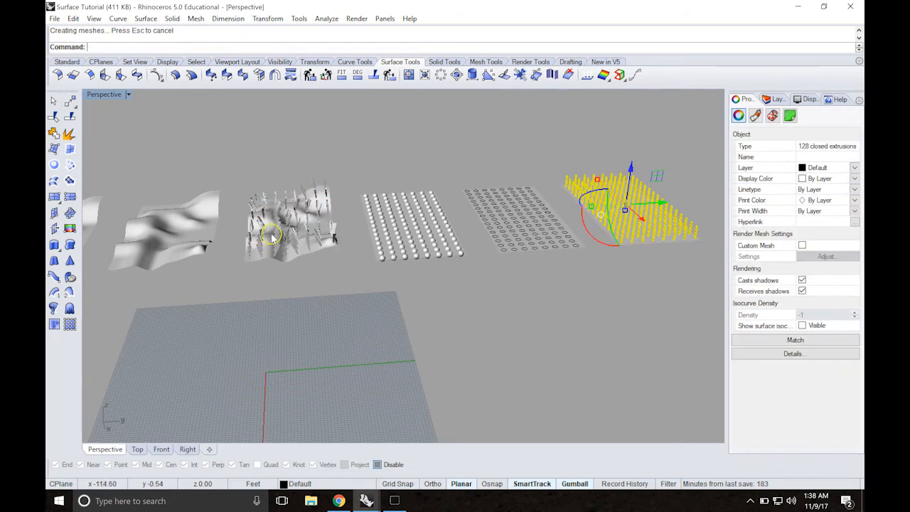
Step: Examine from several angles how the non-rigid extrusions follow, lean and deform along the wavy surface
{"action": "scroll", "coordinate": [276, 235], "scroll_direction": "down", "scroll_amount": 2}
{"action": "scroll", "coordinate": [276, 235], "scroll_direction": "up", "scroll_amount": 8}
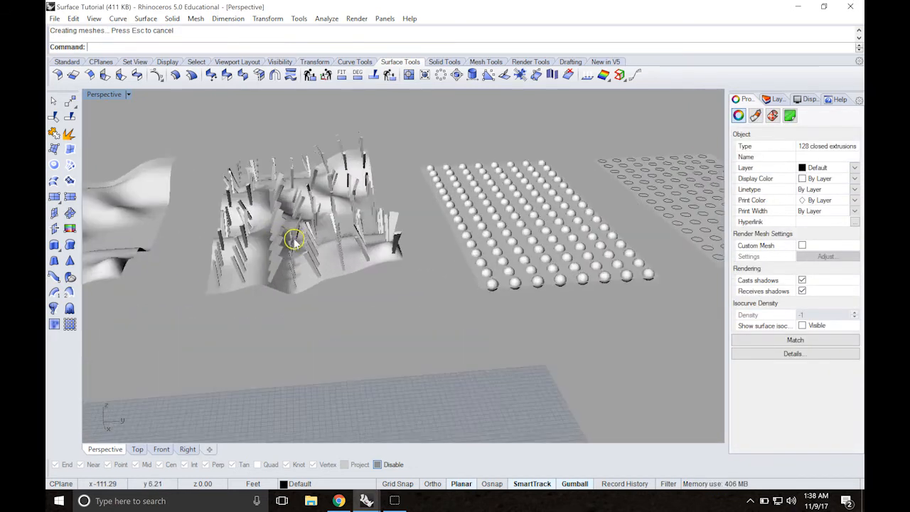
{"action": "mouse_move", "coordinate": [337, 256]}
{"action": "right_mouse_down"}
{"action": "mouse_move", "coordinate": [328, 250]}
{"action": "mouse_move", "coordinate": [321, 261]}
{"action": "mouse_move", "coordinate": [571, 186]}
{"action": "right_mouse_up"}
{"action": "mouse_move", "coordinate": [481, 212]}
{"action": "right_mouse_down"}
{"action": "mouse_move", "coordinate": [496, 211]}
{"action": "mouse_move", "coordinate": [511, 264]}
{"action": "right_mouse_up"}
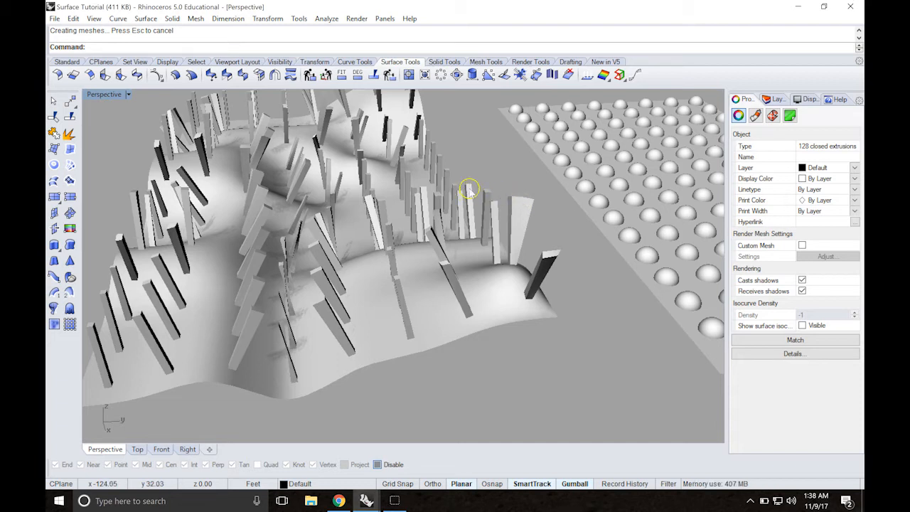
{"action": "right_click_drag", "start_coordinate": [315, 223], "coordinate": [567, 254]}
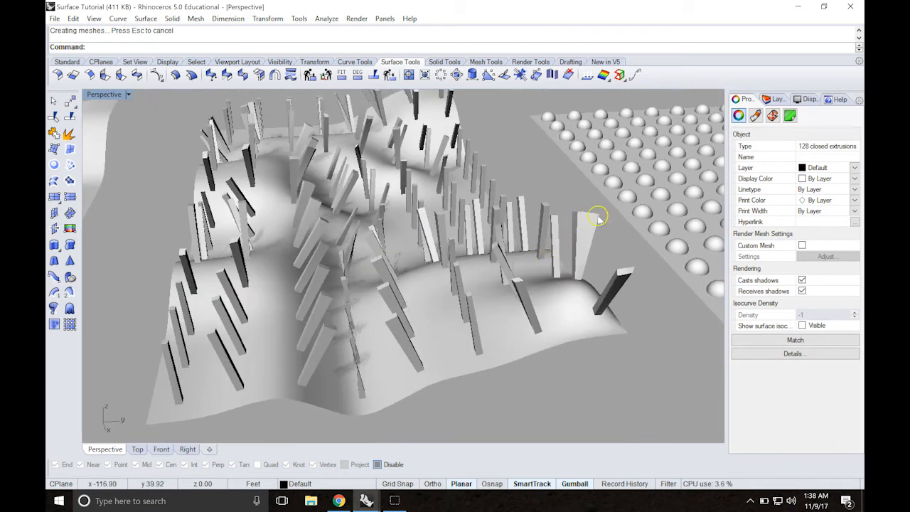
{"action": "right_click_drag", "start_coordinate": [533, 248], "coordinate": [544, 242]}
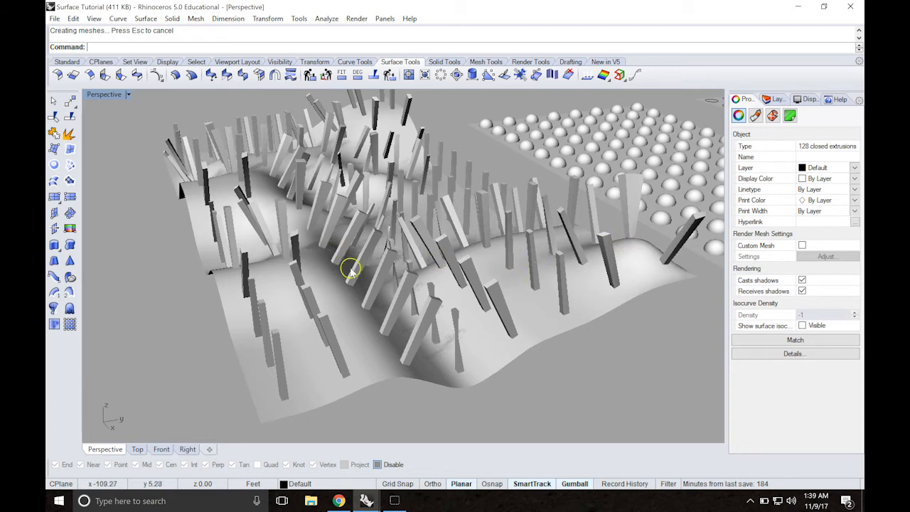
{"action": "scroll", "coordinate": [373, 260], "scroll_direction": "down", "scroll_amount": 5}
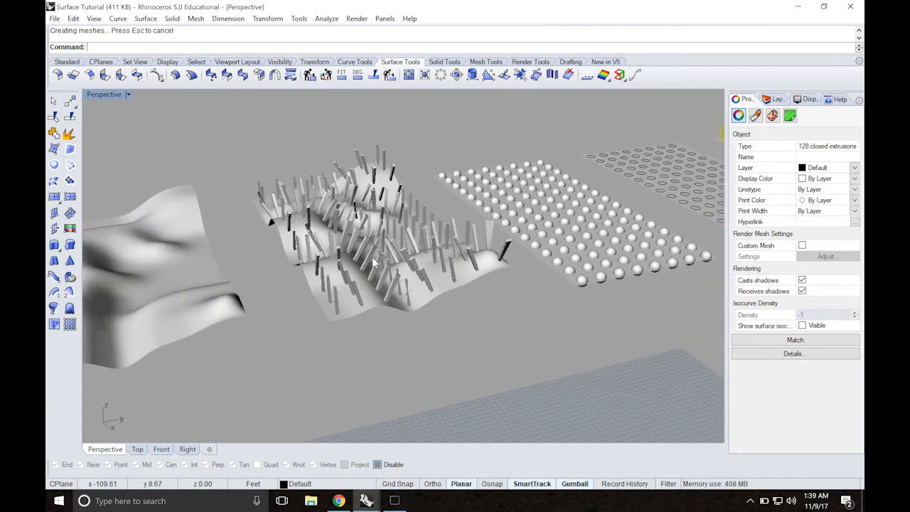
{"action": "right_click_drag", "start_coordinate": [373, 260], "coordinate": [334, 217]}
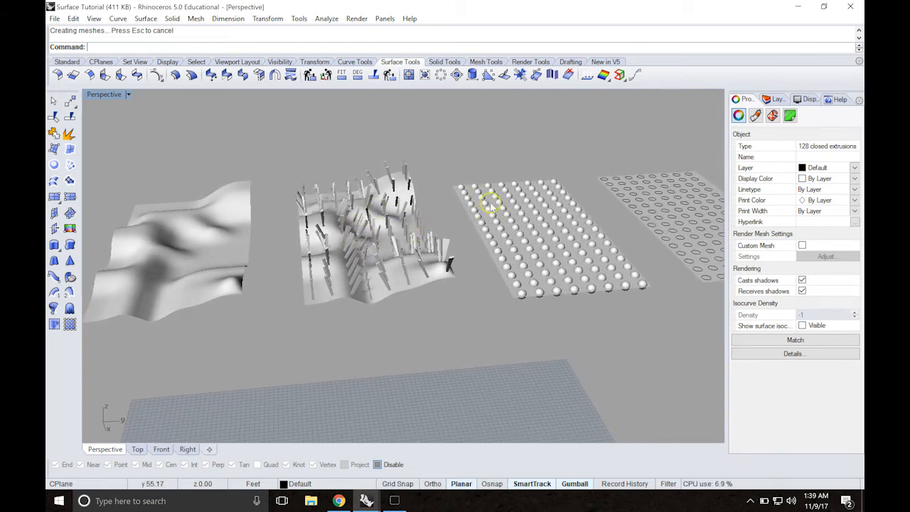
{"action": "scroll", "coordinate": [385, 221], "scroll_direction": "up", "scroll_amount": 8}
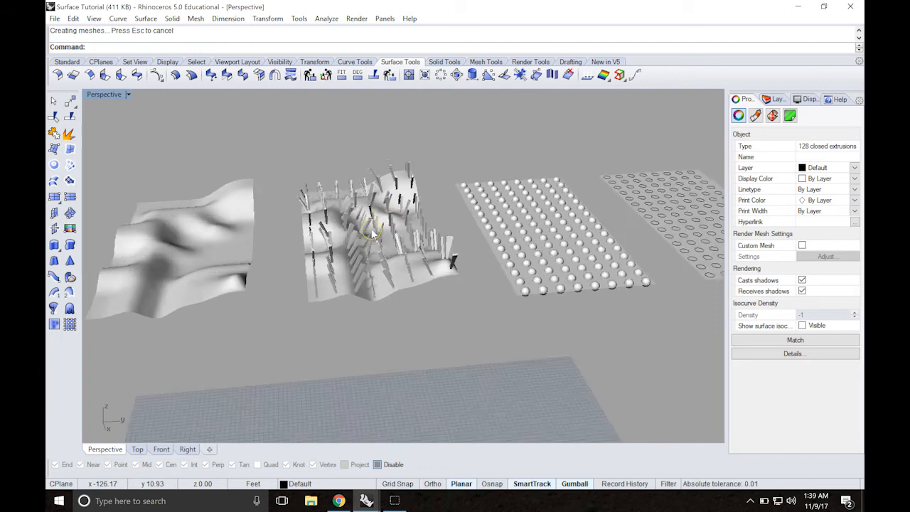
{"action": "mouse_move", "coordinate": [372, 235]}
{"action": "right_mouse_down"}
{"action": "mouse_move", "coordinate": [358, 203]}
{"action": "mouse_move", "coordinate": [377, 202]}
{"action": "mouse_move", "coordinate": [385, 190]}
{"action": "mouse_move", "coordinate": [377, 232]}
{"action": "right_mouse_up"}
{"action": "scroll", "coordinate": [378, 202], "scroll_direction": "down", "scroll_amount": 9}
{"action": "scroll", "coordinate": [451, 176], "scroll_direction": "down", "scroll_amount": 2}
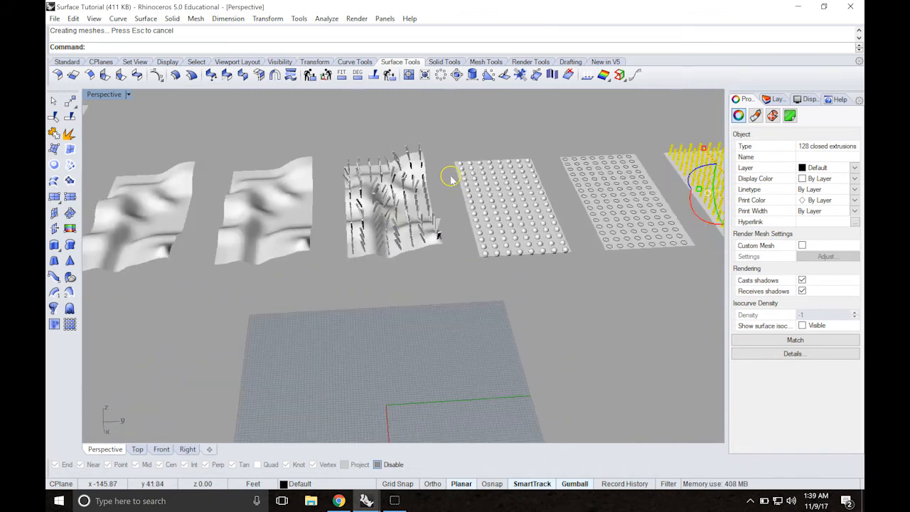
Step: Flow copies of the same extrusions onto the next bare wavy surface with FlowAlongSrf, using Copy=Yes, Rigid=Yes and matching near corners
{"action": "right_click_drag", "start_coordinate": [500, 189], "coordinate": [423, 214], "text": "shift"}
{"action": "scroll", "coordinate": [431, 196], "scroll_direction": "down", "scroll_amount": 2}
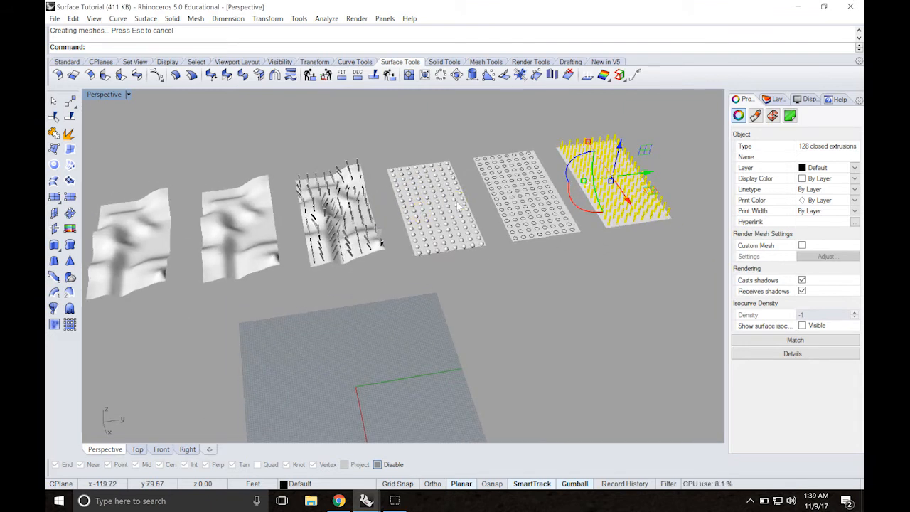
{"action": "type", "text": "FlowAlongSrf"}
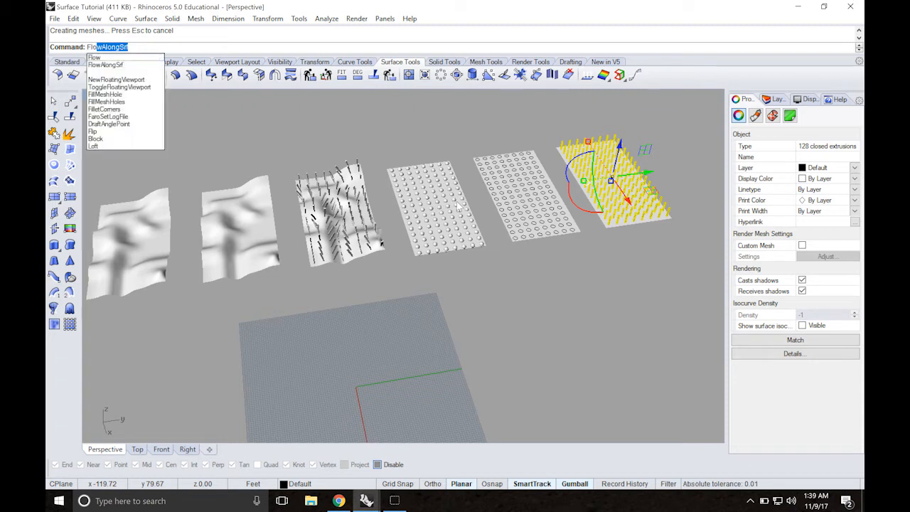
{"action": "key", "text": "Return"}
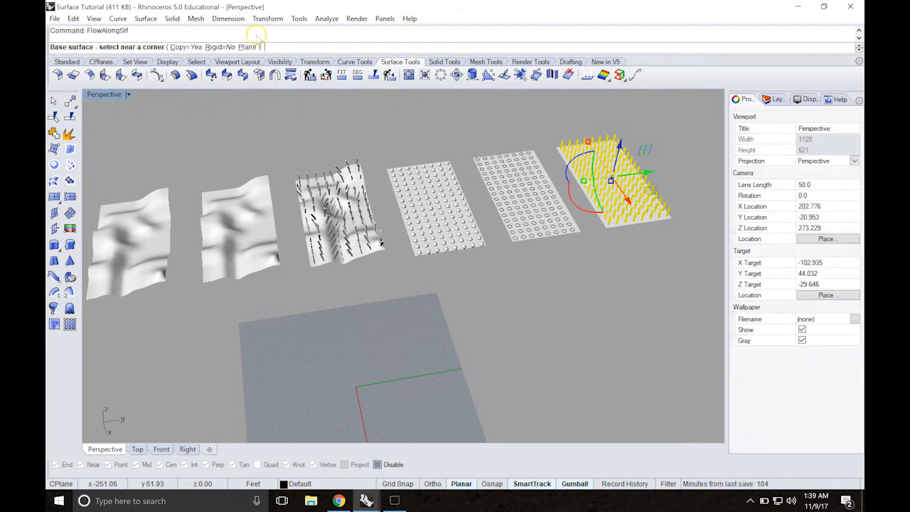
{"action": "left_click", "coordinate": [219, 47]}
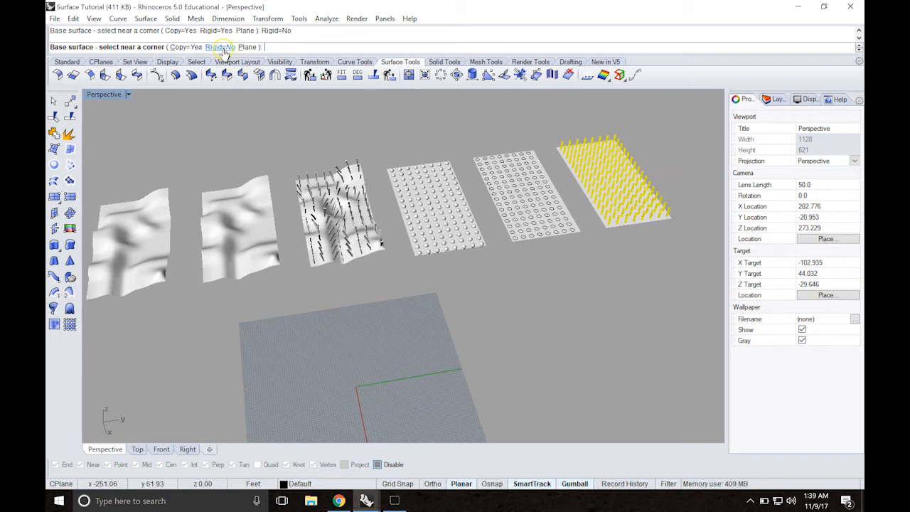
{"action": "left_click", "coordinate": [217, 47]}
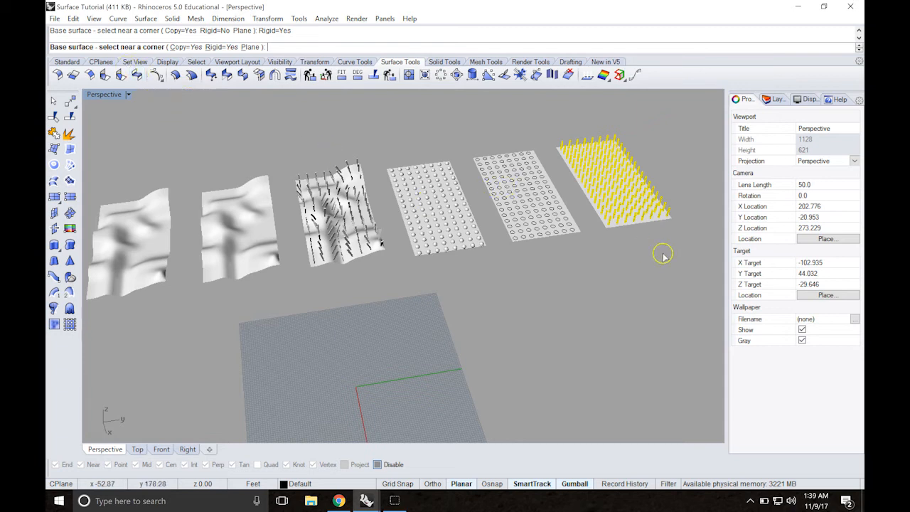
{"action": "scroll", "coordinate": [597, 212], "scroll_direction": "up", "scroll_amount": 5}
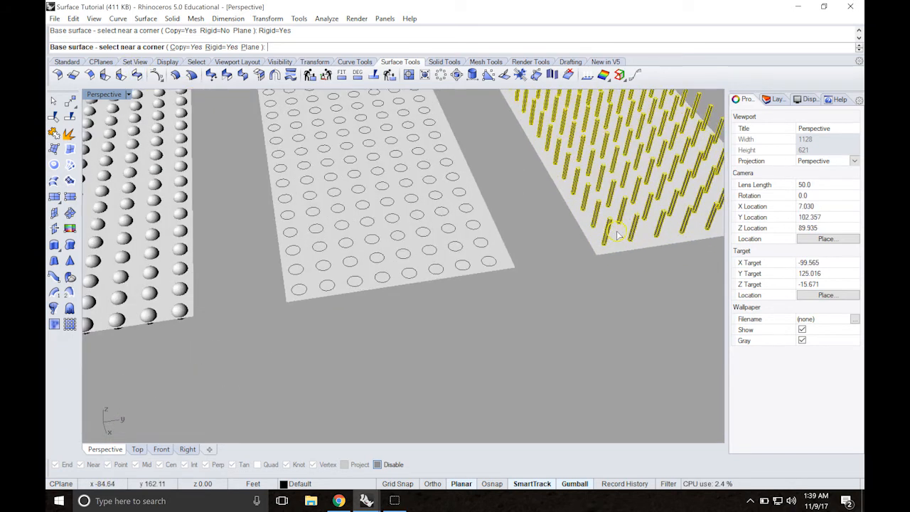
{"action": "left_click", "coordinate": [617, 236]}
{"action": "scroll", "coordinate": [539, 219], "scroll_direction": "down", "scroll_amount": 6}
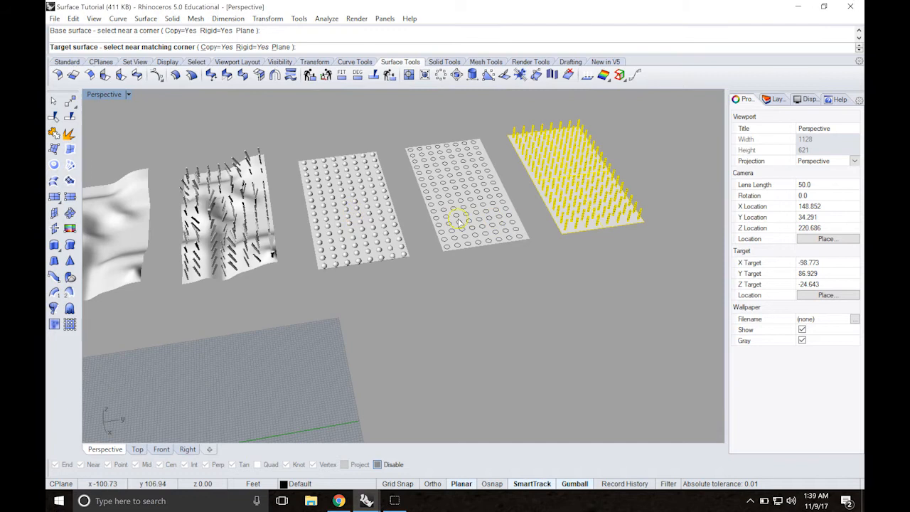
{"action": "right_click_drag", "start_coordinate": [291, 225], "coordinate": [433, 204], "text": "shift"}
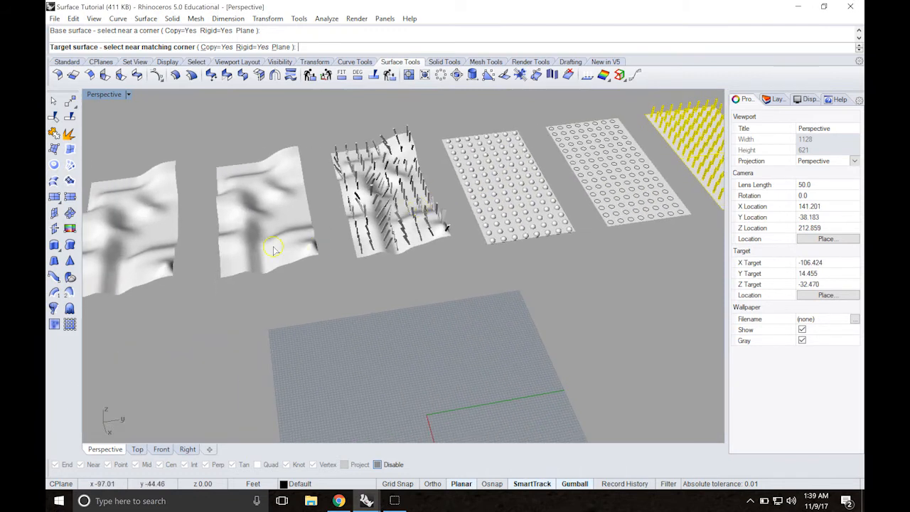
{"action": "left_click", "coordinate": [231, 264]}
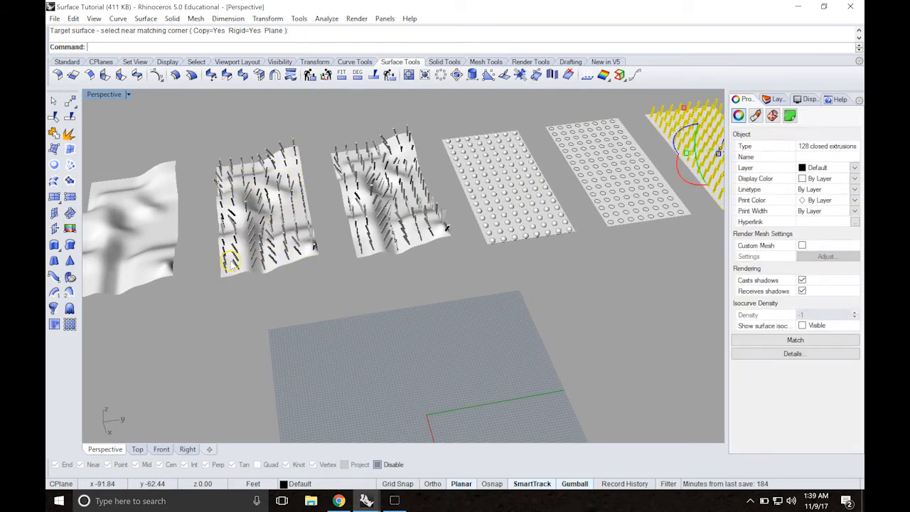
Step: Examine the rigid extrusions up close and compare their shapes with the non-rigid ones on the neighbouring wavy surface
{"action": "scroll", "coordinate": [277, 249], "scroll_direction": "up", "scroll_amount": 5}
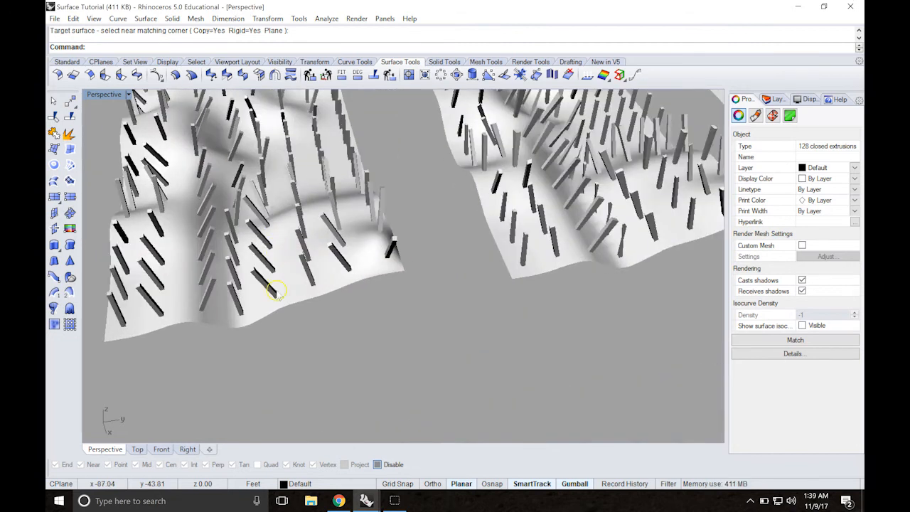
{"action": "scroll", "coordinate": [274, 270], "scroll_direction": "up", "scroll_amount": 3}
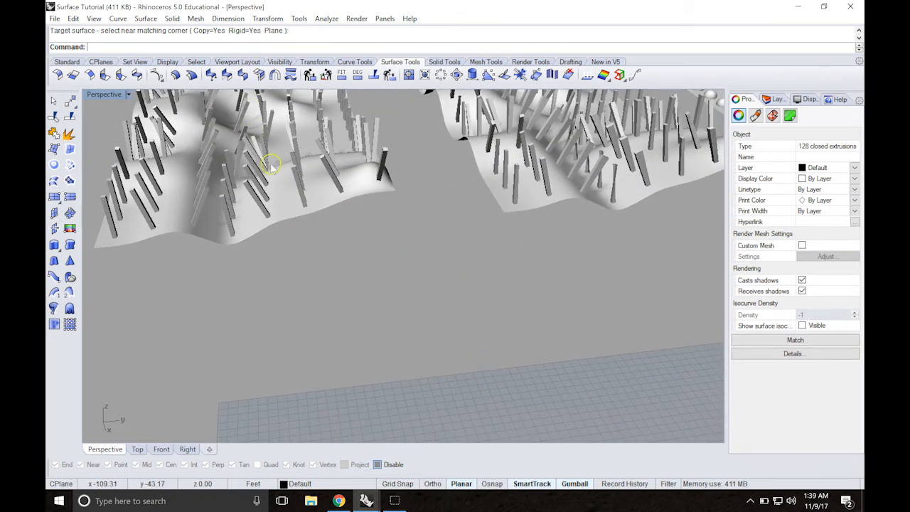
{"action": "scroll", "coordinate": [273, 169], "scroll_direction": "up", "scroll_amount": 3}
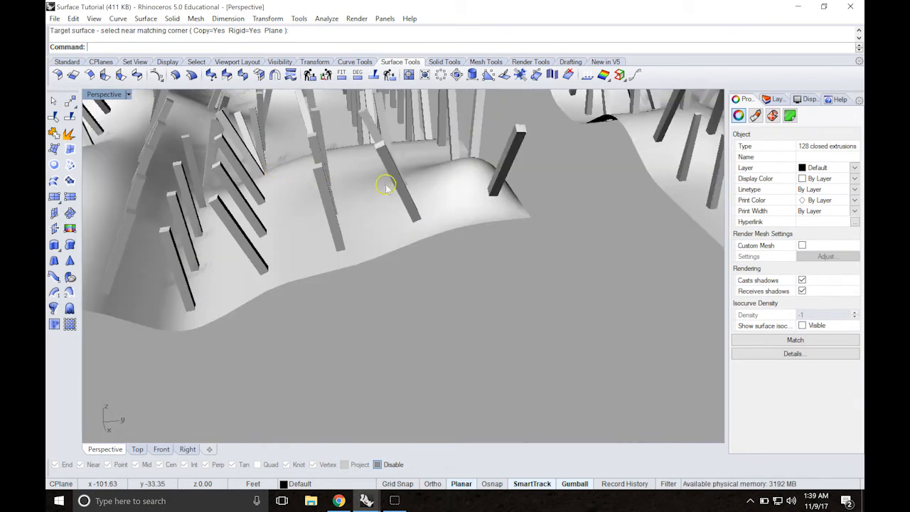
{"action": "mouse_move", "coordinate": [421, 197]}
{"action": "right_mouse_down"}
{"action": "mouse_move", "coordinate": [412, 183]}
{"action": "mouse_move", "coordinate": [435, 197]}
{"action": "right_mouse_up"}
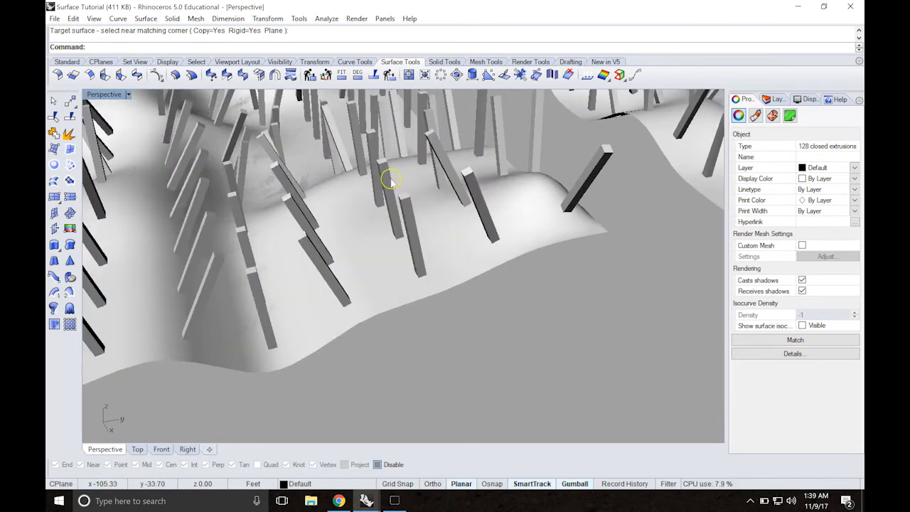
{"action": "scroll", "coordinate": [395, 178], "scroll_direction": "down", "scroll_amount": 8}
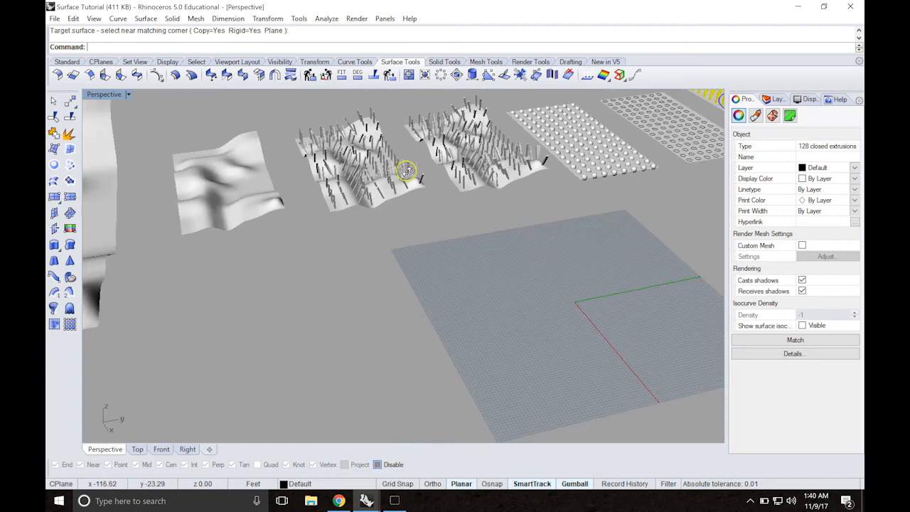
{"action": "scroll", "coordinate": [395, 180], "scroll_direction": "up", "scroll_amount": 5}
{"action": "scroll", "coordinate": [433, 172], "scroll_direction": "up", "scroll_amount": 1}
{"action": "scroll", "coordinate": [434, 173], "scroll_direction": "down", "scroll_amount": 3}
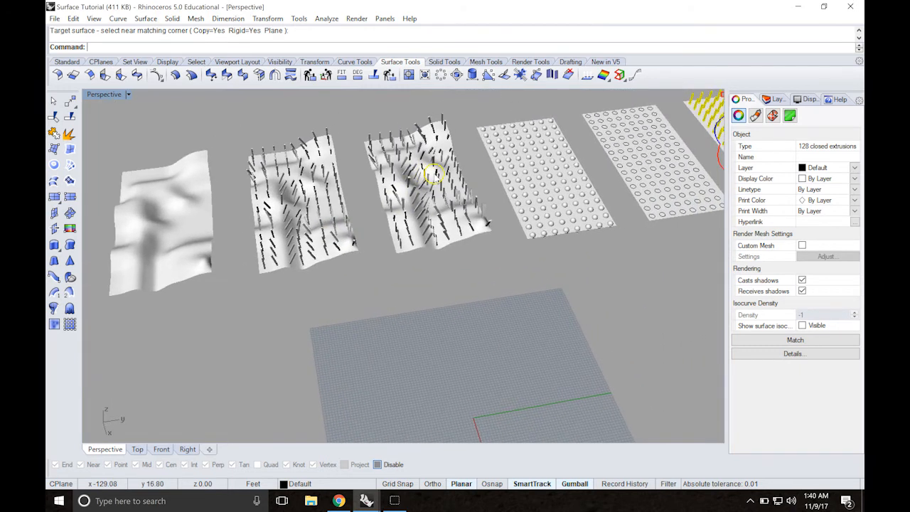
Step: Undo both the rigid and non-rigid flows of the upright extrusions and clear the selection
{"action": "right_click_drag", "start_coordinate": [438, 169], "coordinate": [419, 173], "text": "shift"}
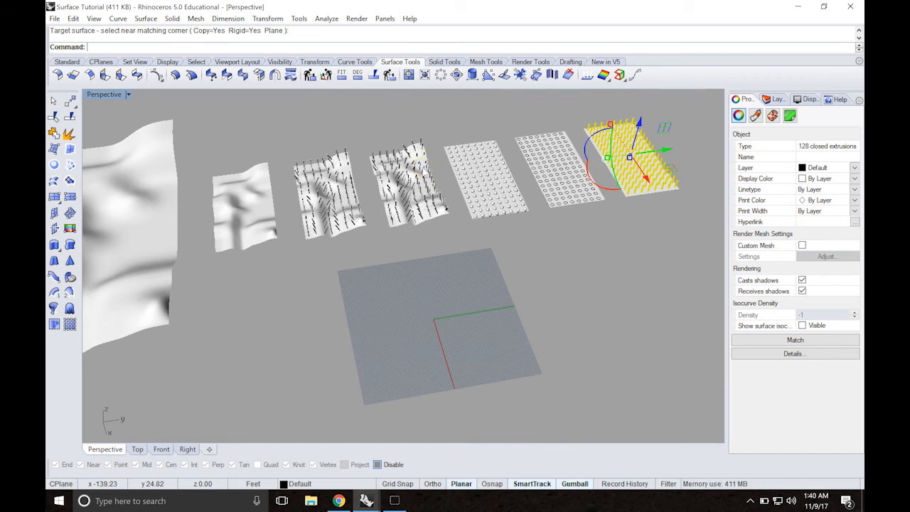
{"action": "key", "text": "ctrl+z"}
{"action": "left_click", "coordinate": [484, 129]}
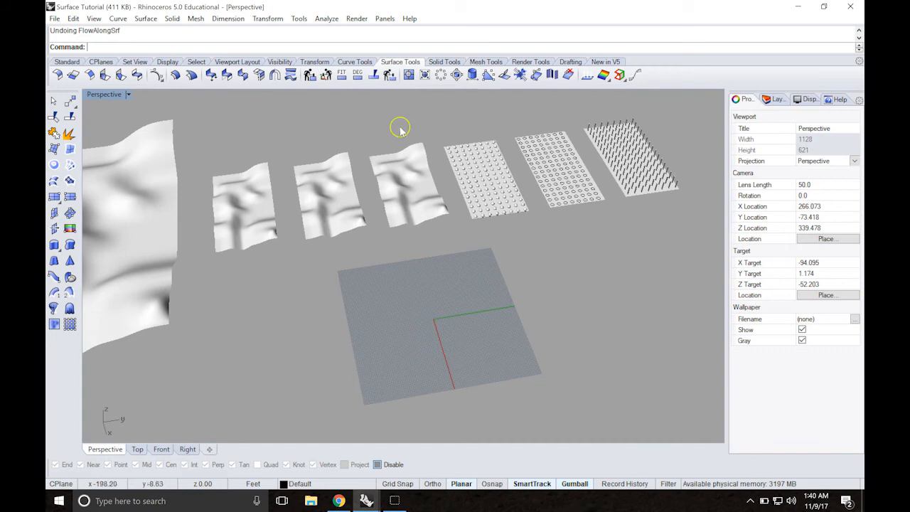
Step: Flow copies of the array of flat circles onto the nearest wavy surface with FlowAlongSrf, using Copy=Yes, Rigid=Yes and matching near corners
{"action": "double_click", "coordinate": [109, 97]}
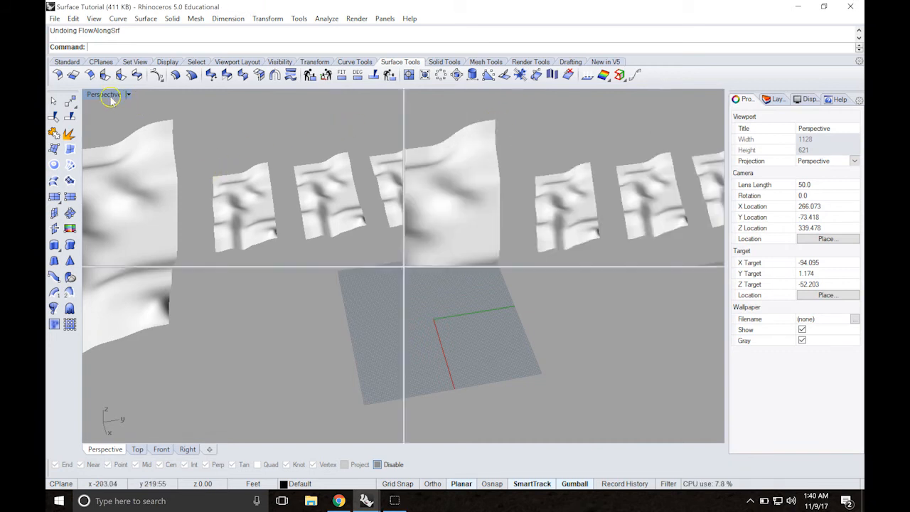
{"action": "right_click_drag", "start_coordinate": [238, 204], "coordinate": [230, 177]}
{"action": "left_click_drag", "start_coordinate": [148, 156], "coordinate": [307, 246]}
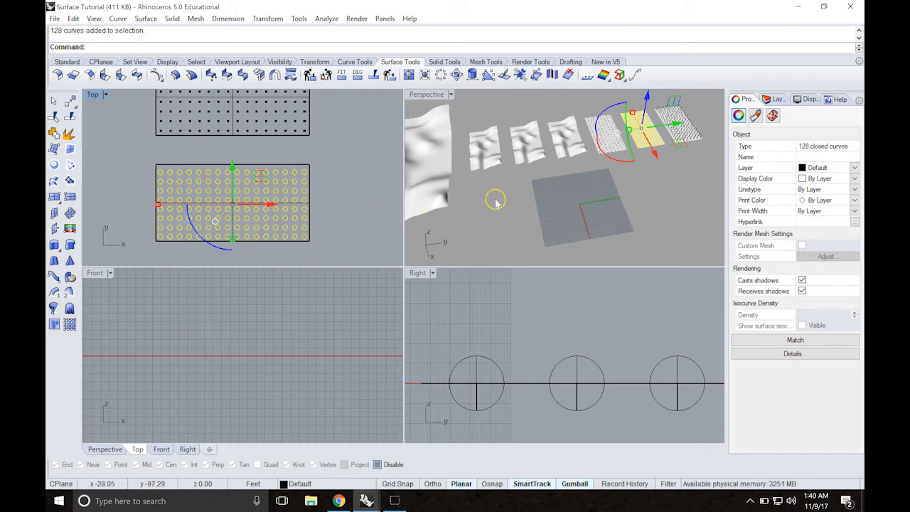
{"action": "type", "text": "FlowAlongSrf"}
{"action": "key", "text": "Return"}
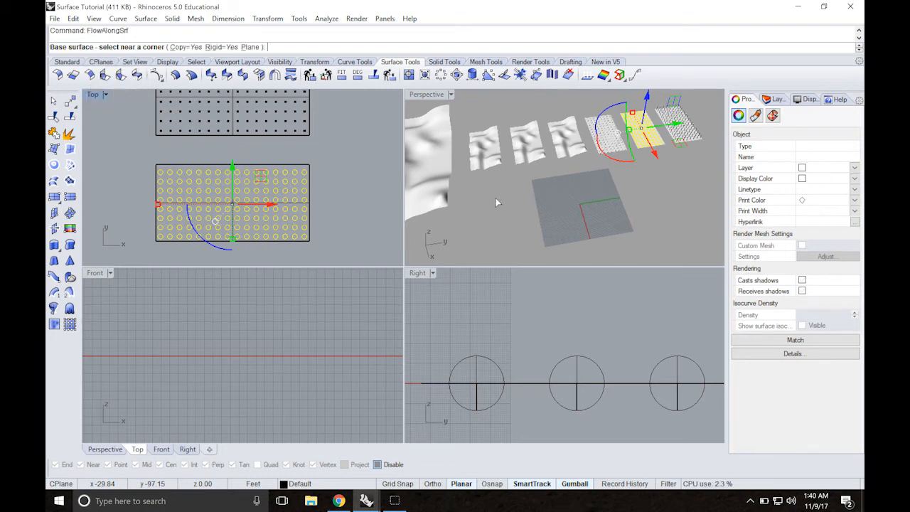
{"action": "scroll", "coordinate": [629, 173], "scroll_direction": "up", "scroll_amount": 8}
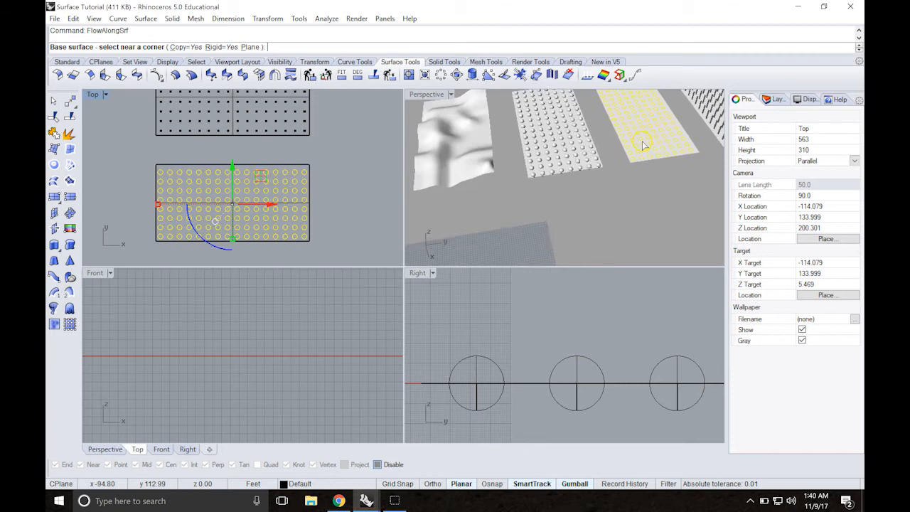
{"action": "left_click", "coordinate": [629, 173]}
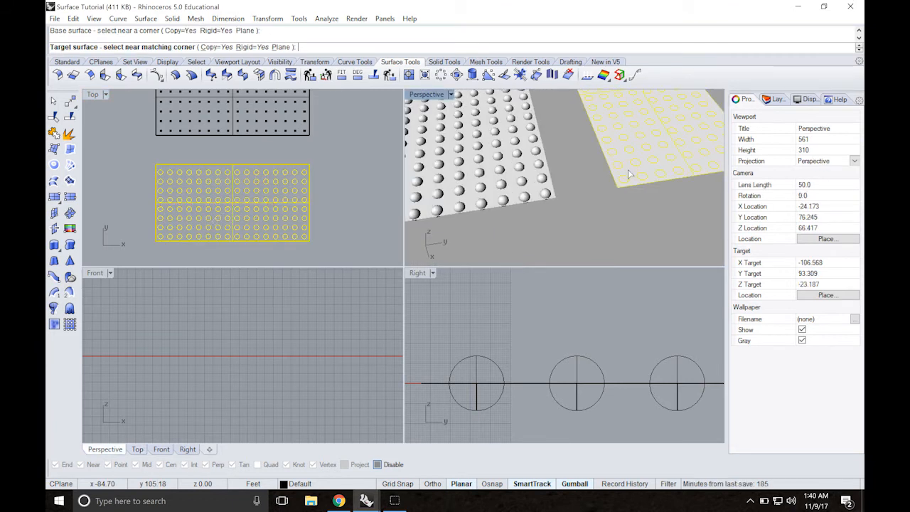
{"action": "scroll", "coordinate": [629, 173], "scroll_direction": "down", "scroll_amount": 6}
{"action": "left_click", "coordinate": [471, 184]}
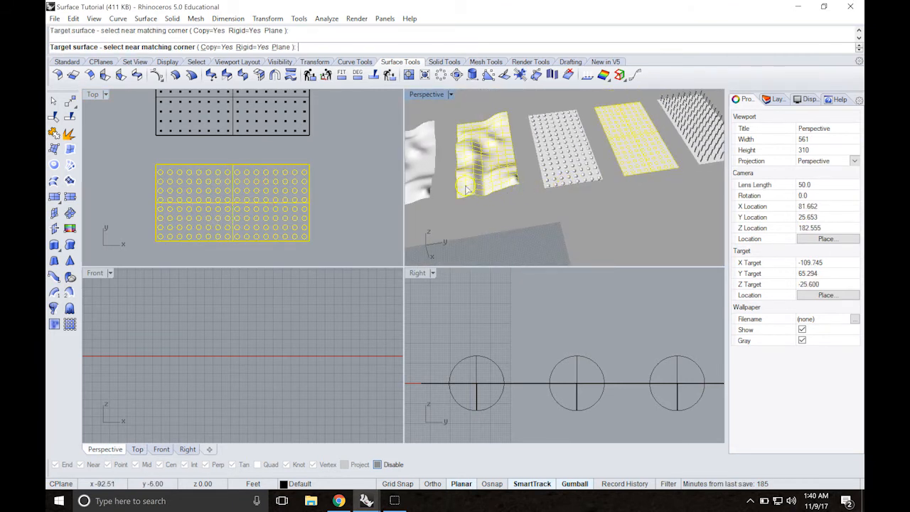
{"action": "double_click", "coordinate": [427, 95]}
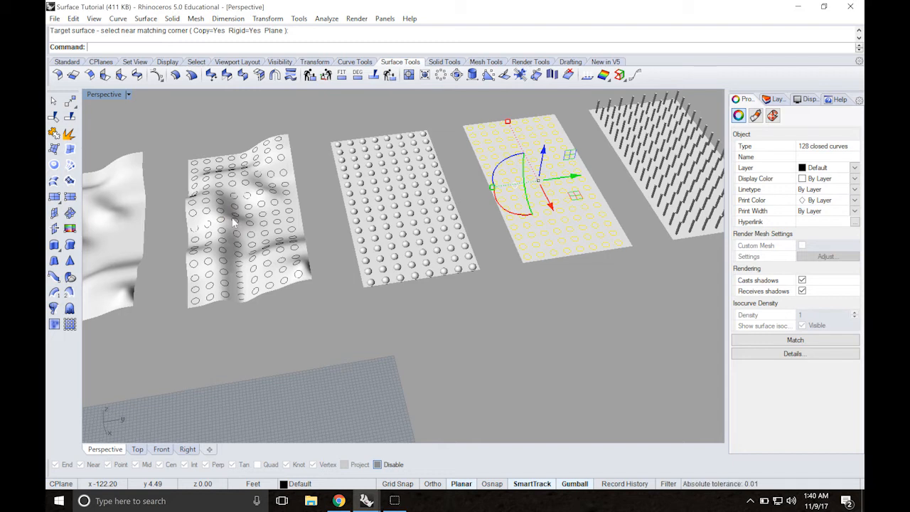
Step: Undo the flow of the circles and deselect them
{"action": "key", "text": "ctrl+z"}
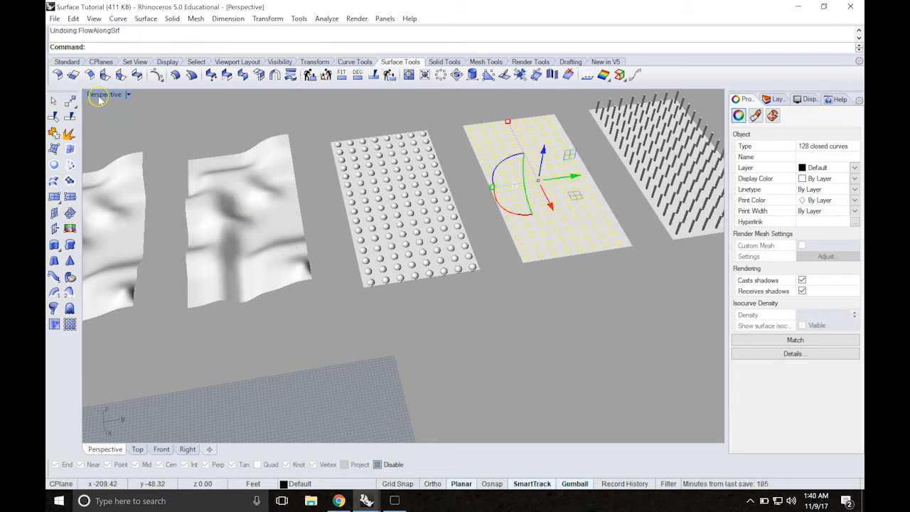
{"action": "double_click", "coordinate": [100, 98]}
{"action": "left_click", "coordinate": [343, 183]}
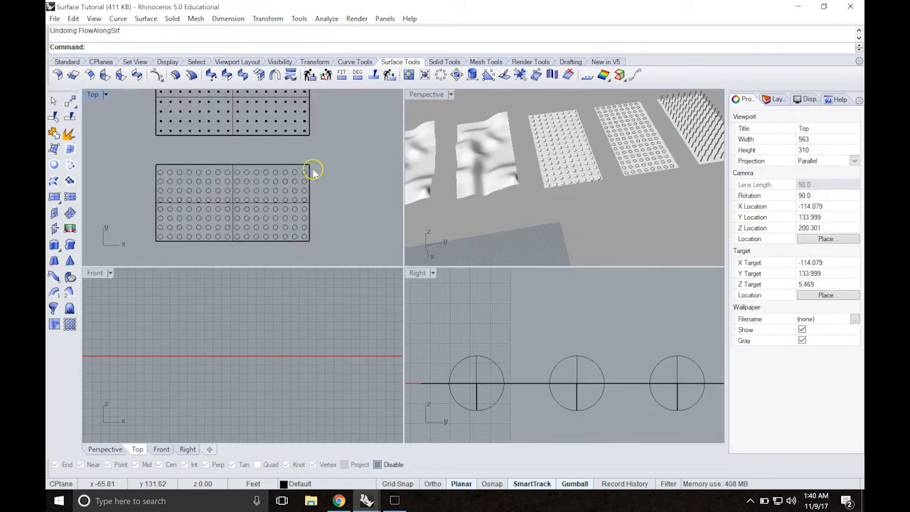
Step: Examine in the Top view how the extrusions, circles and spheres are arrayed on their flat rectangular surfaces beside the wavy surfaces
{"action": "double_click", "coordinate": [92, 95]}
{"action": "scroll", "coordinate": [449, 213], "scroll_direction": "down", "scroll_amount": 3}
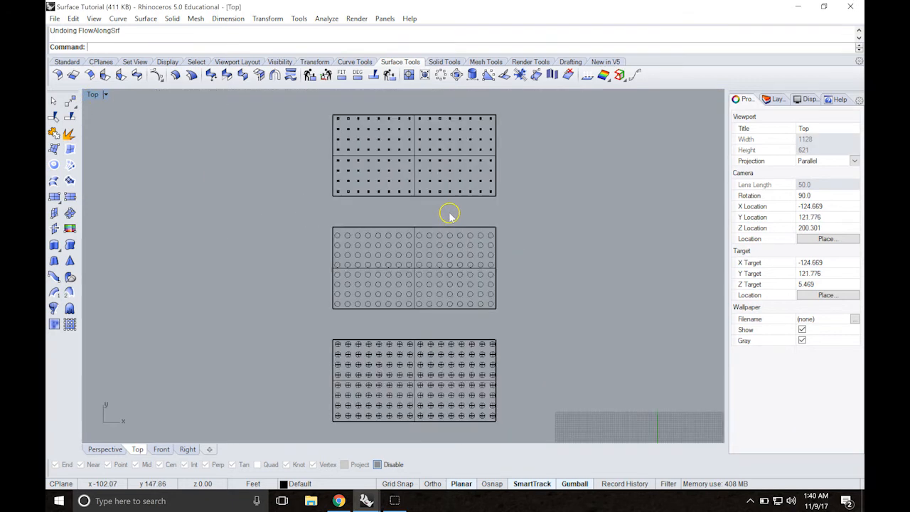
{"action": "scroll", "coordinate": [449, 214], "scroll_direction": "down", "scroll_amount": 3}
{"action": "right_click_drag", "start_coordinate": [520, 244], "coordinate": [443, 213]}
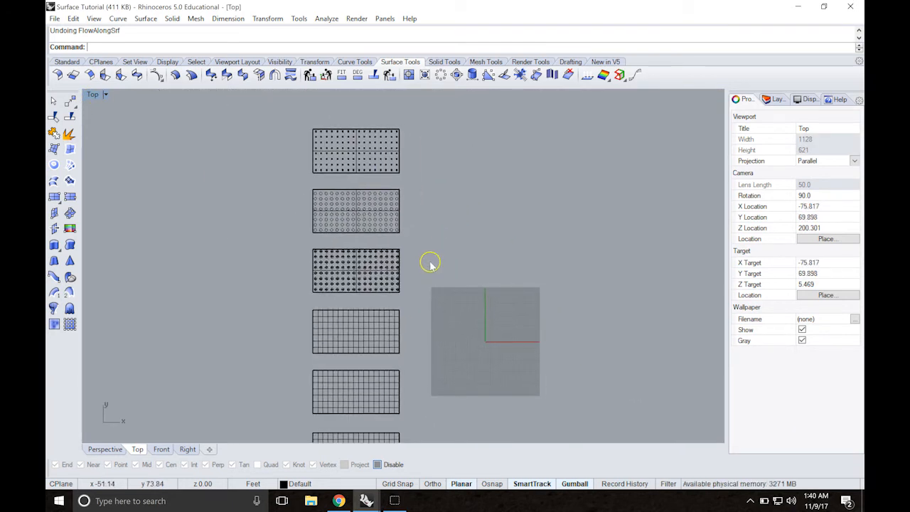
{"action": "scroll", "coordinate": [430, 263], "scroll_direction": "down", "scroll_amount": 1}
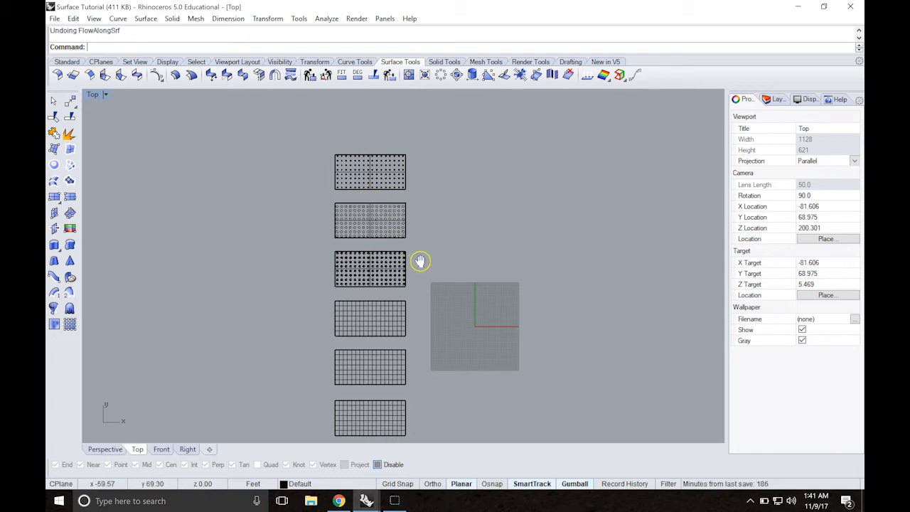
{"action": "right_click_drag", "start_coordinate": [422, 263], "coordinate": [417, 256]}
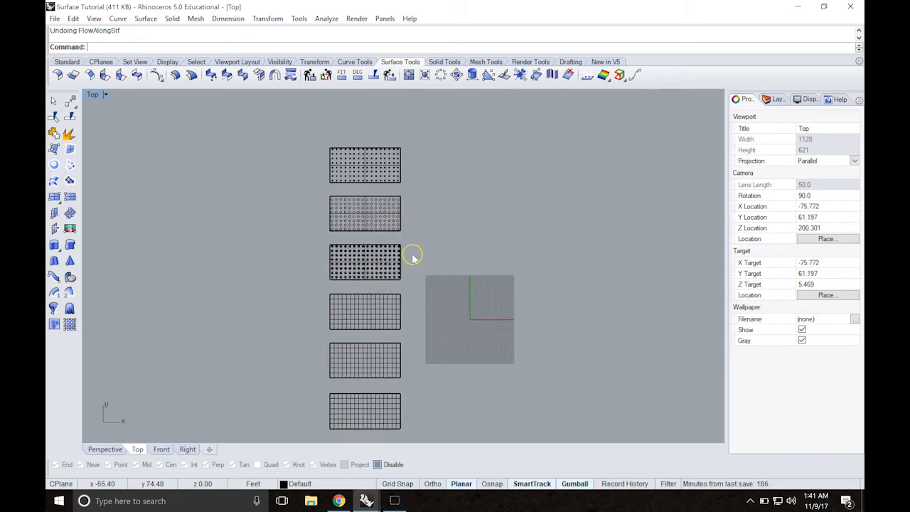
{"action": "scroll", "coordinate": [412, 255], "scroll_direction": "up", "scroll_amount": 6}
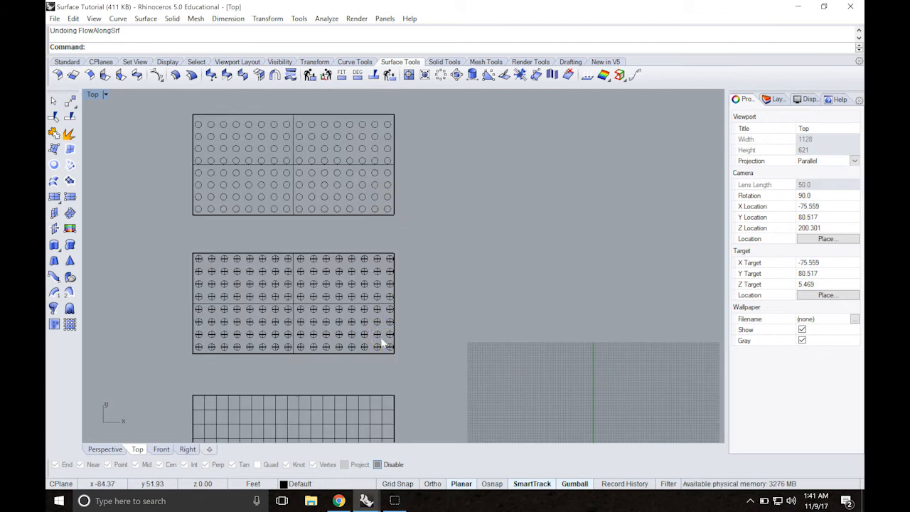
{"action": "scroll", "coordinate": [433, 285], "scroll_direction": "down", "scroll_amount": 1}
{"action": "right_click_drag", "start_coordinate": [433, 270], "coordinate": [451, 266]}
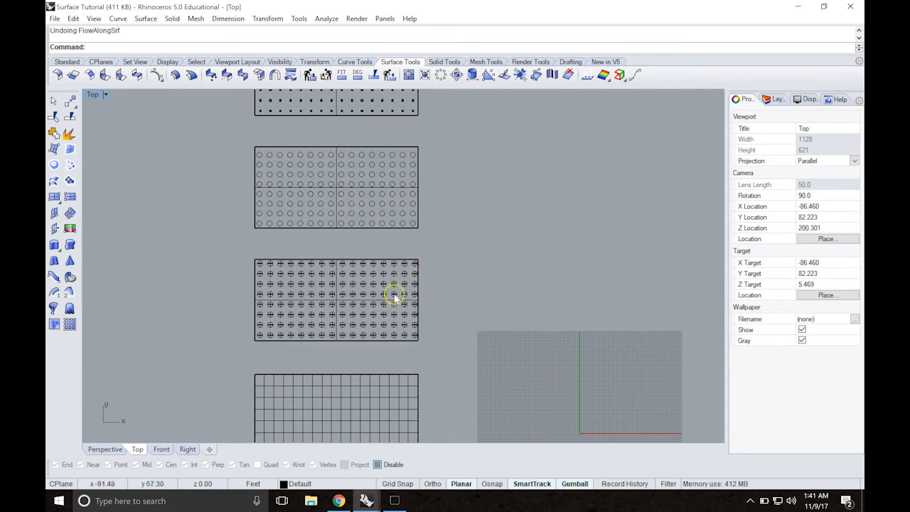
{"action": "scroll", "coordinate": [429, 266], "scroll_direction": "down", "scroll_amount": 2}
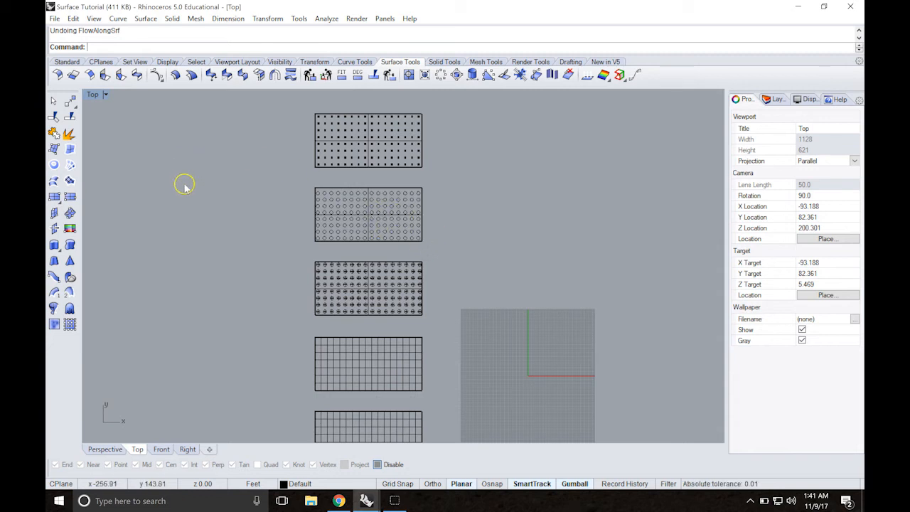
Step: Select all the arrayed spheres on their flat surface, leaving the flat surface itself out of the selection
{"action": "double_click", "coordinate": [92, 95]}
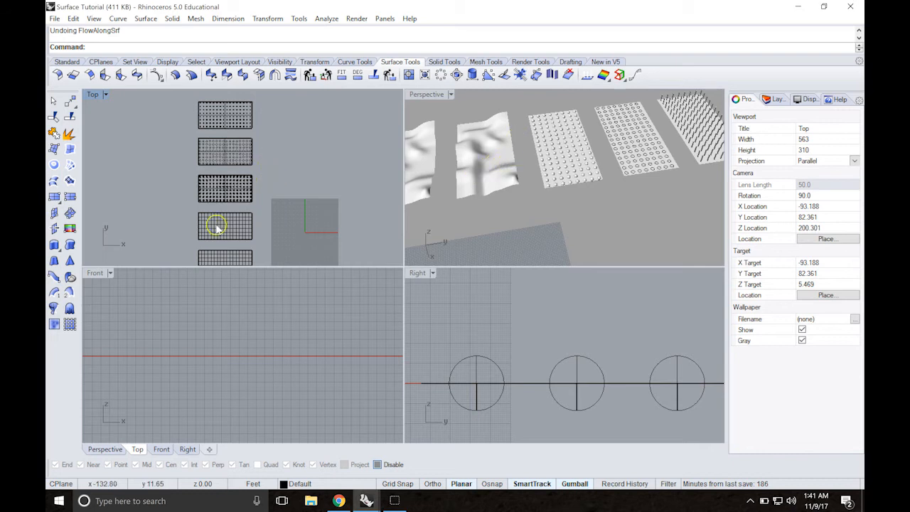
{"action": "scroll", "coordinate": [212, 196], "scroll_direction": "up", "scroll_amount": 2}
{"action": "scroll", "coordinate": [212, 195], "scroll_direction": "up", "scroll_amount": 2}
{"action": "left_click_drag", "start_coordinate": [161, 130], "coordinate": [329, 225]}
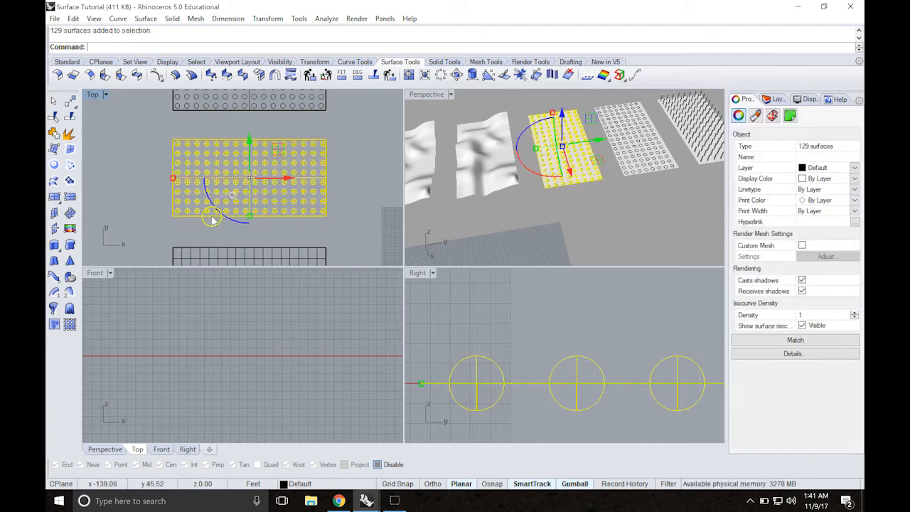
{"action": "left_click", "coordinate": [212, 220], "text": "ctrl"}
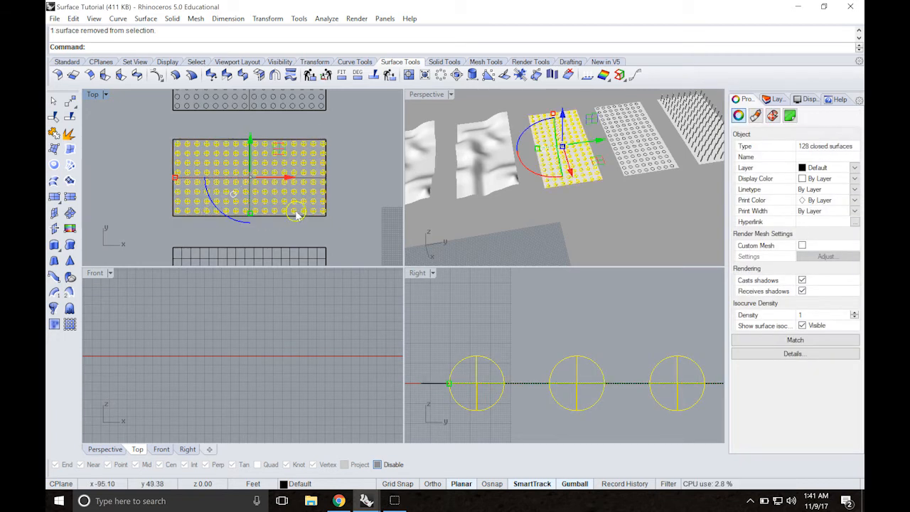
Step: Flow copies of the selected spheres from their flat surface onto the large wavy surface with FlowAlongSrf, using Copy=Yes, Rigid=Yes and matching near corners
{"action": "scroll", "coordinate": [302, 203], "scroll_direction": "down", "scroll_amount": 3}
{"action": "type", "text": "Flow"}
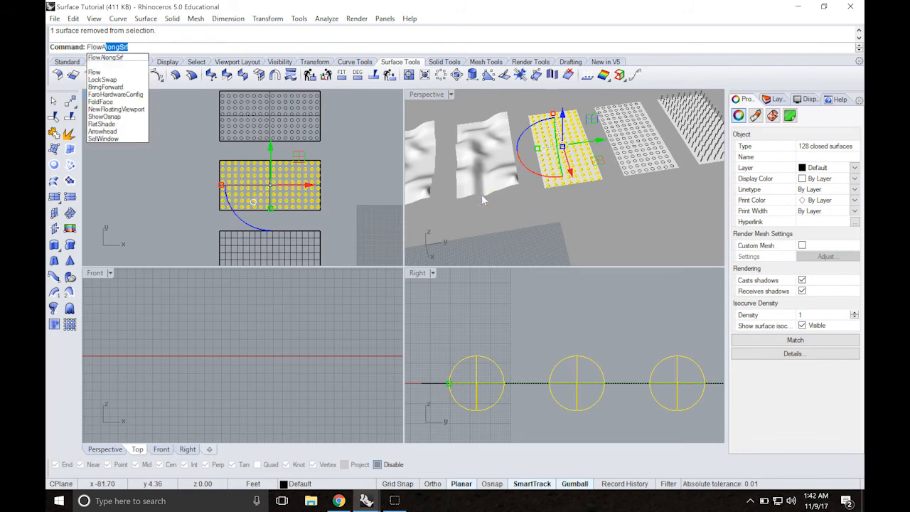
{"action": "type", "text": "A"}
{"action": "key", "text": "Return"}
{"action": "scroll", "coordinate": [467, 163], "scroll_direction": "down", "scroll_amount": 2}
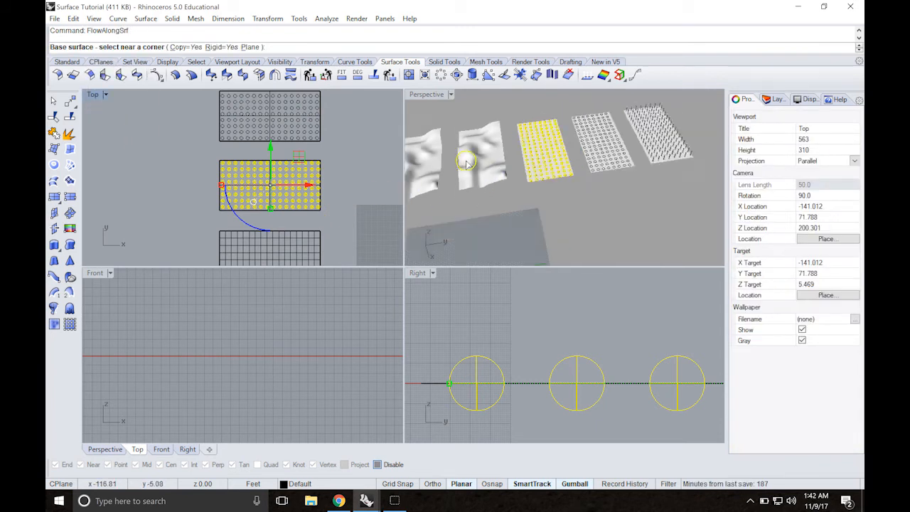
{"action": "scroll", "coordinate": [466, 164], "scroll_direction": "down", "scroll_amount": 2}
{"action": "right_click_drag", "start_coordinate": [458, 160], "coordinate": [551, 156], "text": "shift"}
{"action": "right_click_drag", "start_coordinate": [472, 170], "coordinate": [529, 158], "text": "shift"}
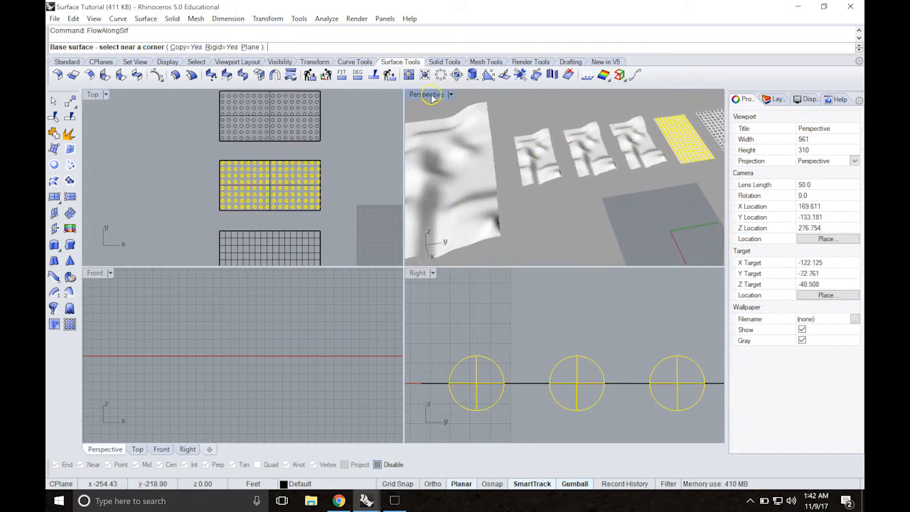
{"action": "double_click", "coordinate": [429, 95]}
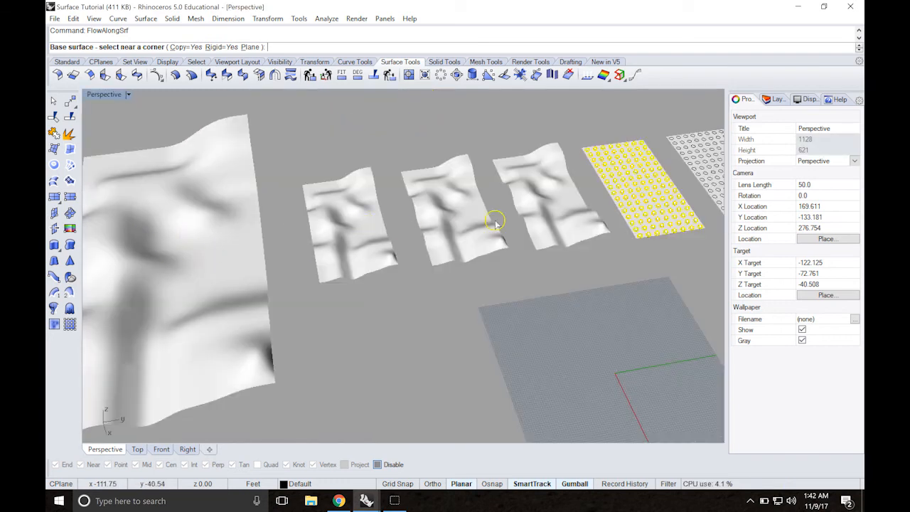
{"action": "scroll", "coordinate": [667, 224], "scroll_direction": "up", "scroll_amount": 5}
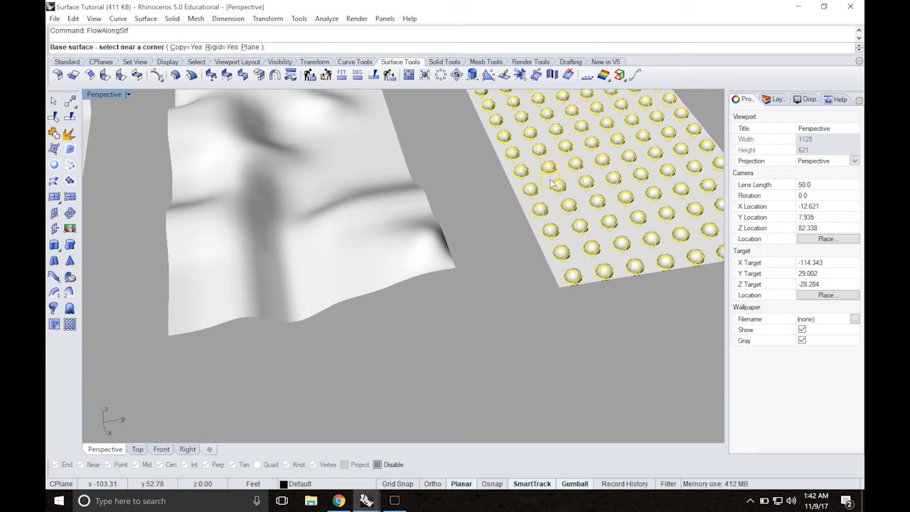
{"action": "left_click", "coordinate": [584, 260]}
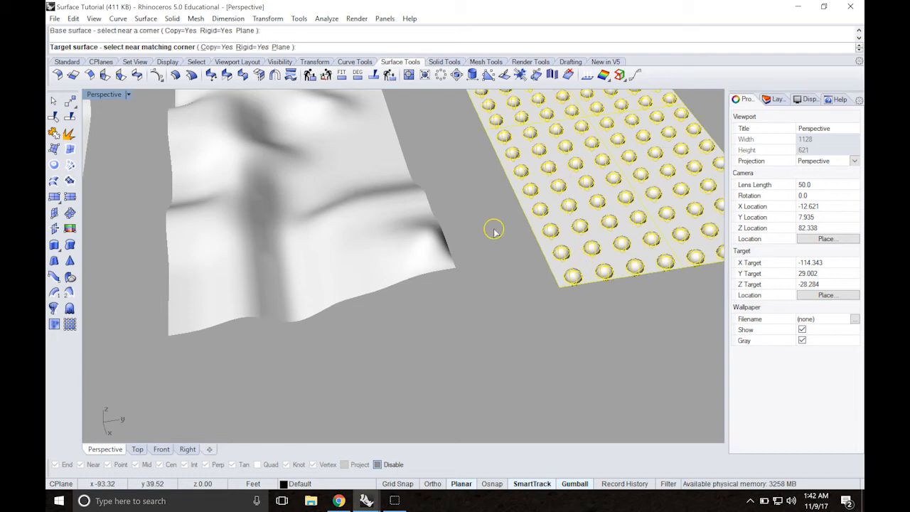
{"action": "scroll", "coordinate": [493, 229], "scroll_direction": "down", "scroll_amount": 5}
{"action": "scroll", "coordinate": [493, 229], "scroll_direction": "down", "scroll_amount": 3}
{"action": "right_click_drag", "start_coordinate": [341, 217], "coordinate": [490, 183], "text": "shift"}
{"action": "scroll", "coordinate": [308, 209], "scroll_direction": "up", "scroll_amount": 5}
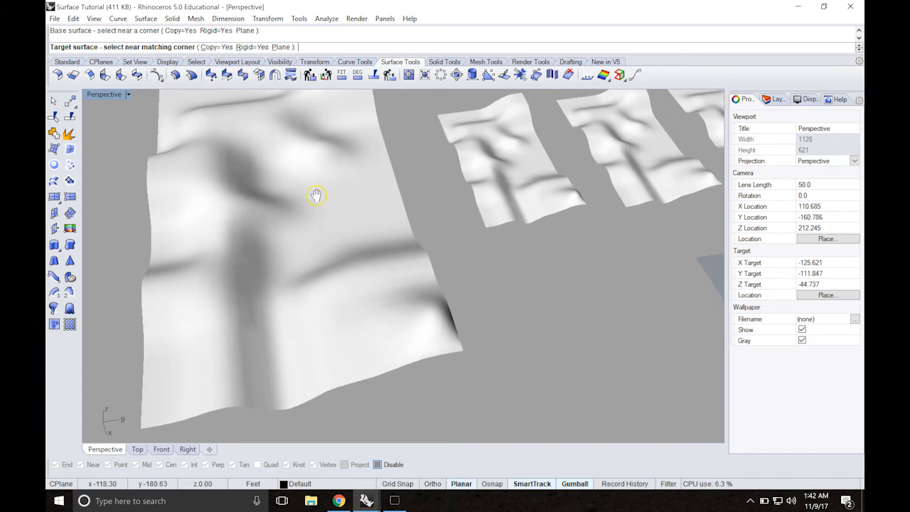
{"action": "left_click", "coordinate": [158, 407]}
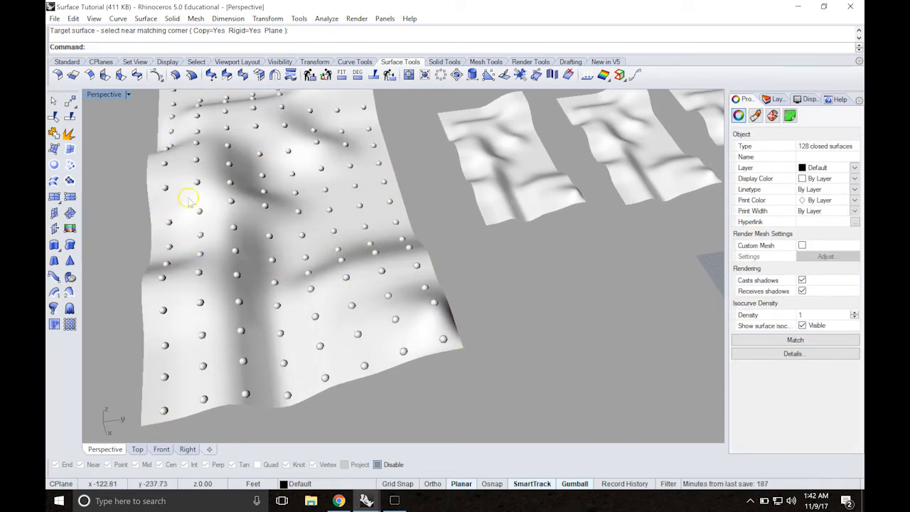
Step: Examine the flowed spheres on the large wavy surface up close and as a whole, and undo their flow
{"action": "scroll", "coordinate": [240, 294], "scroll_direction": "down", "scroll_amount": 1}
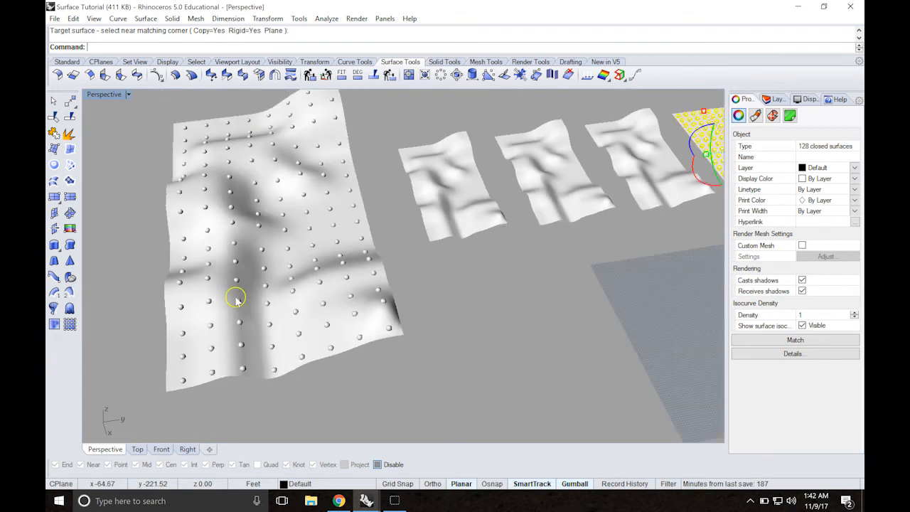
{"action": "scroll", "coordinate": [240, 294], "scroll_direction": "up", "scroll_amount": 5}
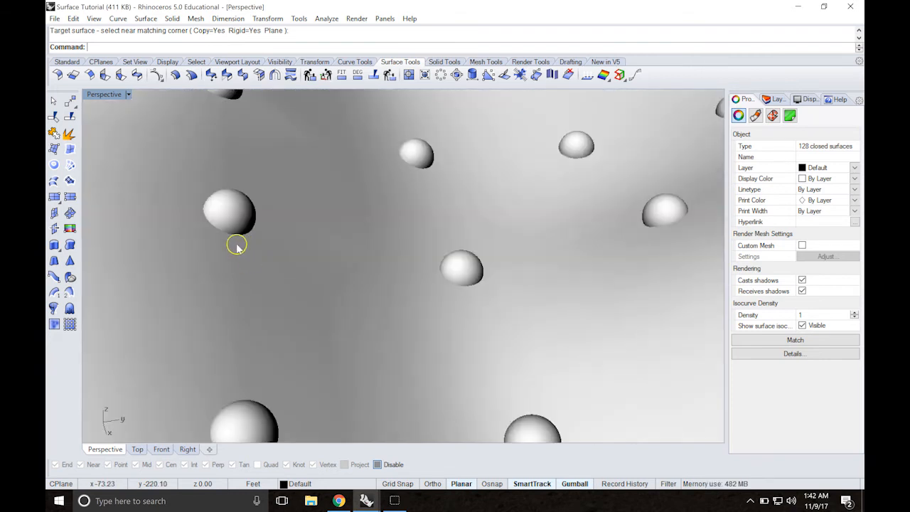
{"action": "scroll", "coordinate": [243, 244], "scroll_direction": "down", "scroll_amount": 6}
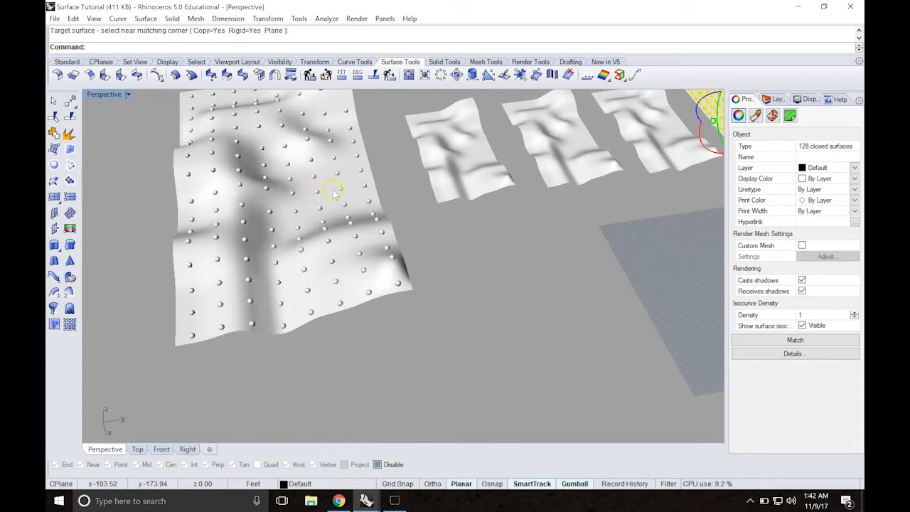
{"action": "scroll", "coordinate": [343, 193], "scroll_direction": "down", "scroll_amount": 2}
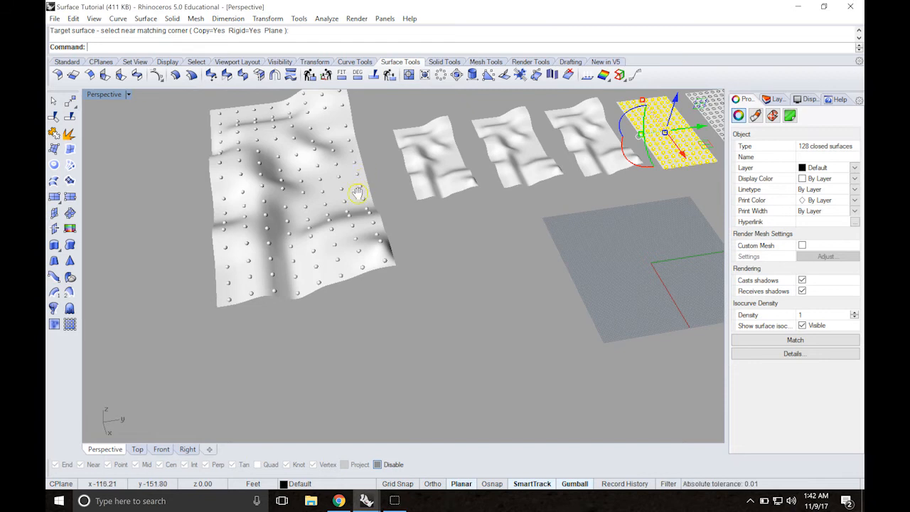
{"action": "right_click_drag", "start_coordinate": [358, 192], "coordinate": [349, 209], "text": "shift"}
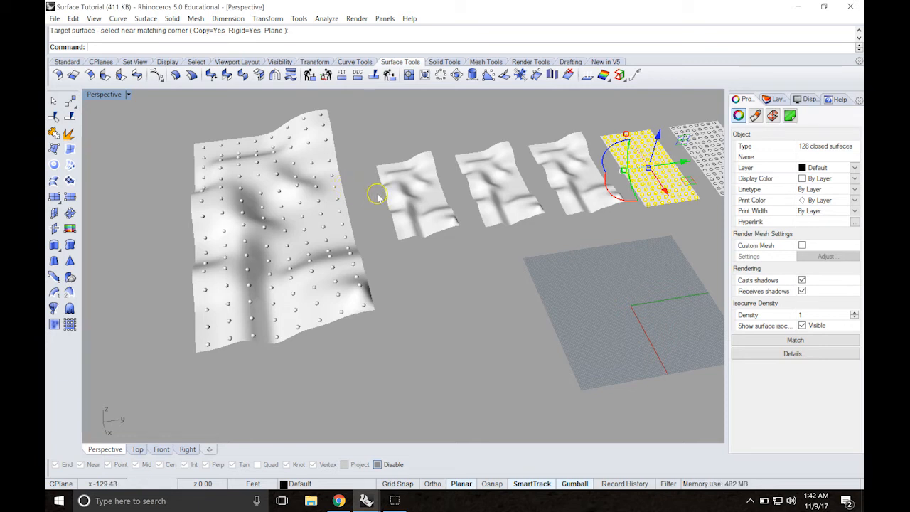
{"action": "key", "text": "ctrl+z"}
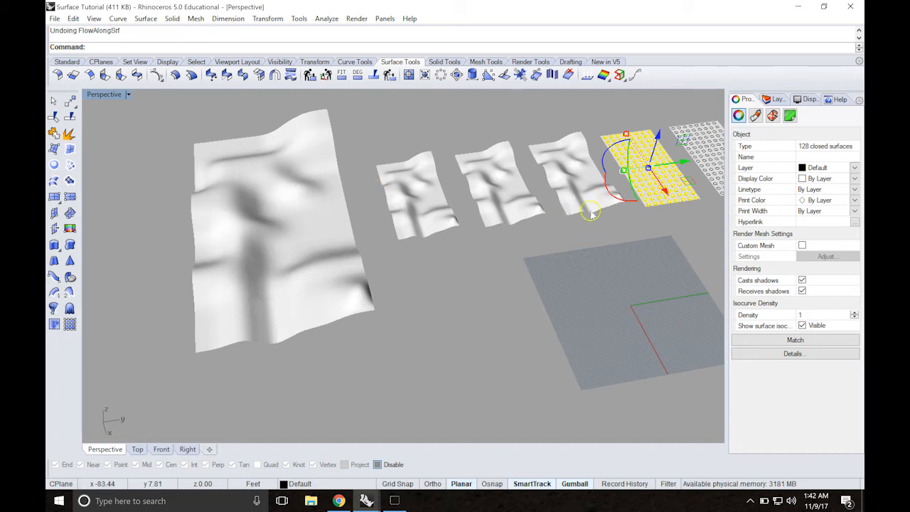
Step: Flow copies of the selected spheres from their flat surface onto the large wavy surface with FlowAlongSrf, using Copy=Yes, Rigid=No and matching near corners
{"action": "scroll", "coordinate": [663, 185], "scroll_direction": "up", "scroll_amount": 6}
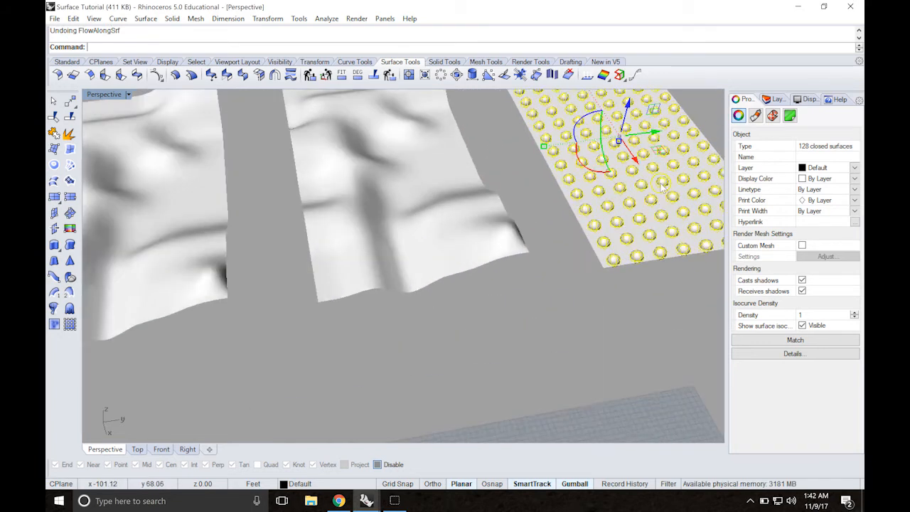
{"action": "right_click_drag", "start_coordinate": [623, 206], "coordinate": [585, 215], "text": "shift"}
{"action": "type", "text": "FlowAlongSrf"}
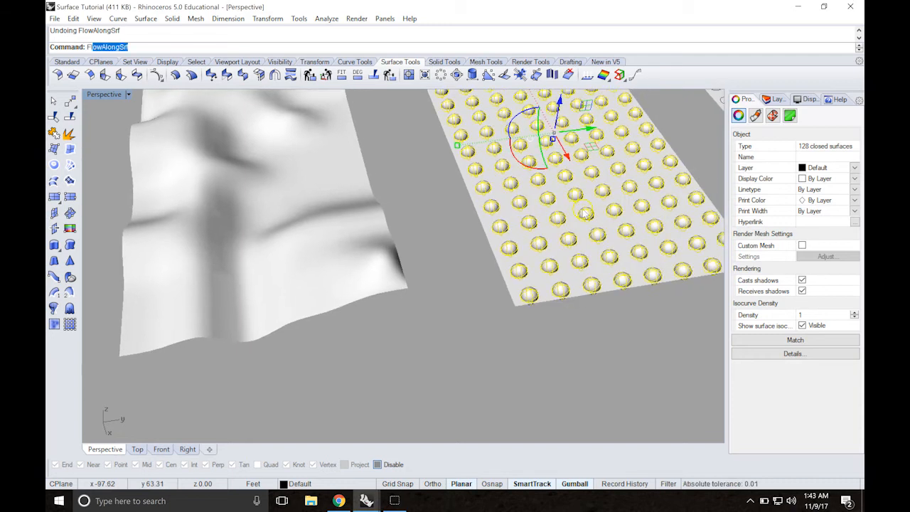
{"action": "key", "text": "Return"}
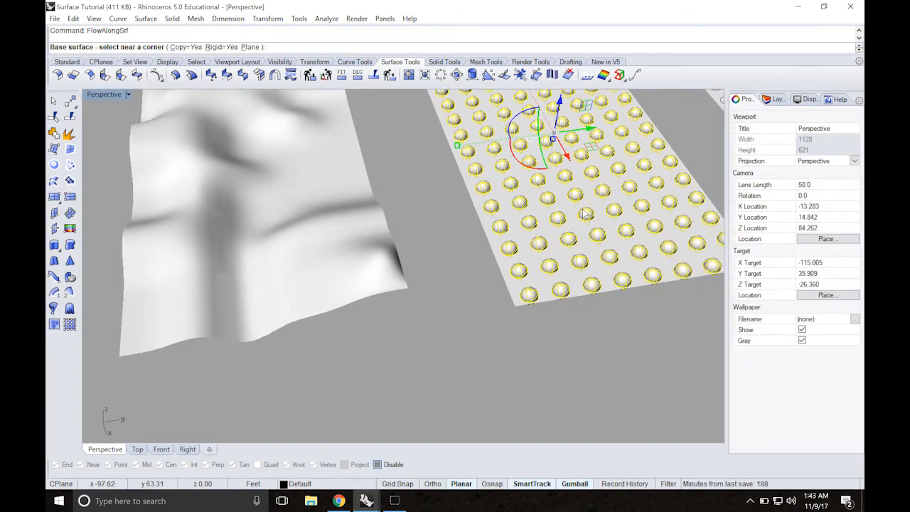
{"action": "left_click", "coordinate": [221, 47]}
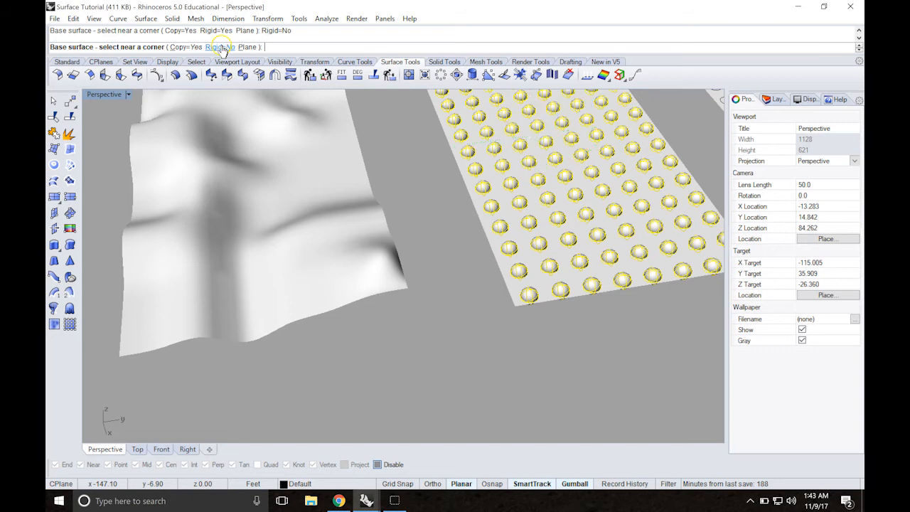
{"action": "left_click", "coordinate": [502, 274]}
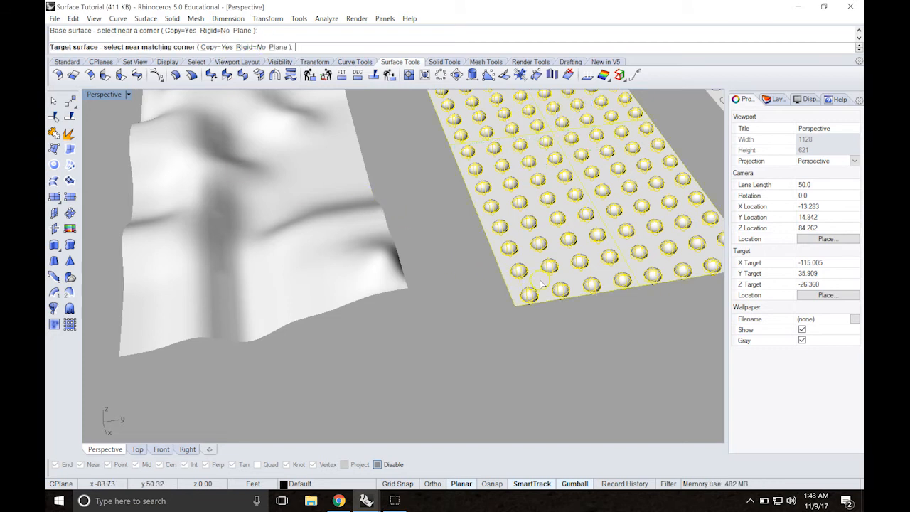
{"action": "scroll", "coordinate": [377, 257], "scroll_direction": "down", "scroll_amount": 3}
{"action": "scroll", "coordinate": [377, 257], "scroll_direction": "down", "scroll_amount": 5}
{"action": "right_click_drag", "start_coordinate": [226, 242], "coordinate": [580, 153], "text": "shift"}
{"action": "right_click_drag", "start_coordinate": [332, 228], "coordinate": [451, 193], "text": "shift"}
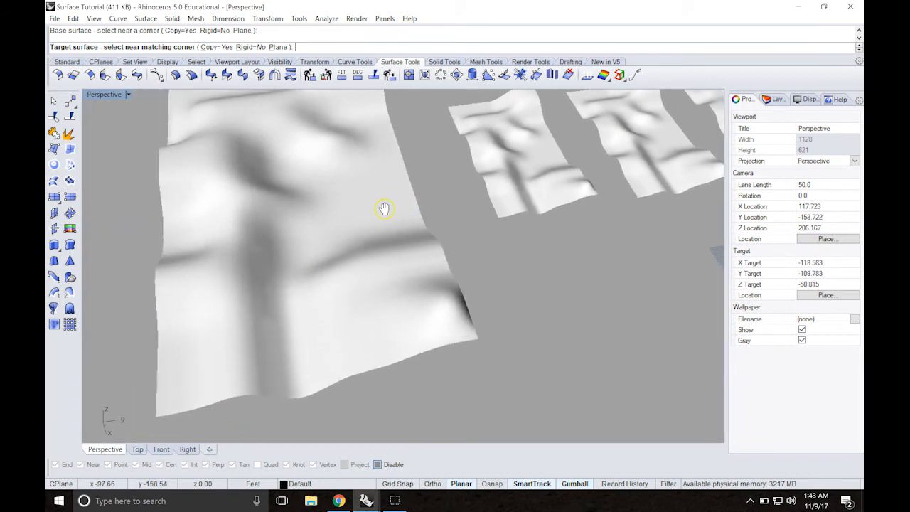
{"action": "left_click", "coordinate": [181, 377]}
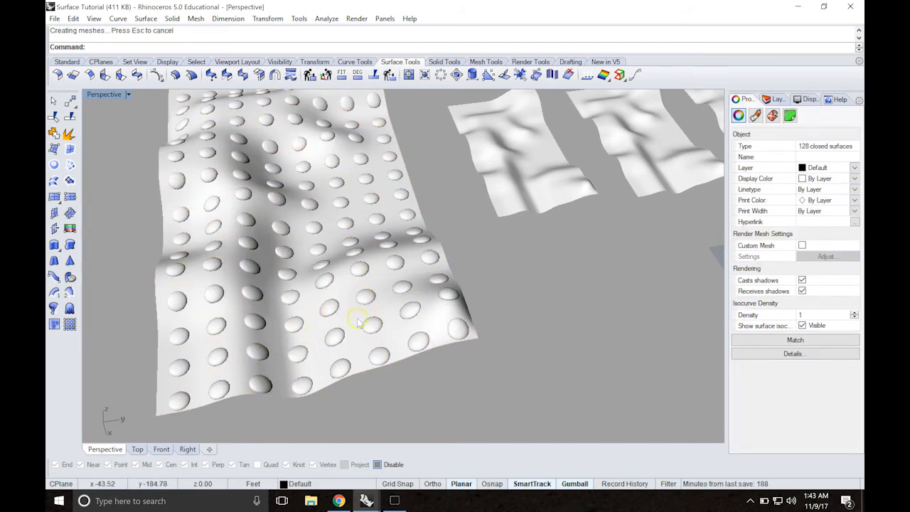
Step: Examine the shape of the flowed spheres on the large wavy surface up close and as a whole
{"action": "scroll", "coordinate": [328, 316], "scroll_direction": "down", "scroll_amount": 3}
{"action": "scroll", "coordinate": [328, 317], "scroll_direction": "up", "scroll_amount": 1}
{"action": "scroll", "coordinate": [329, 316], "scroll_direction": "up", "scroll_amount": 3}
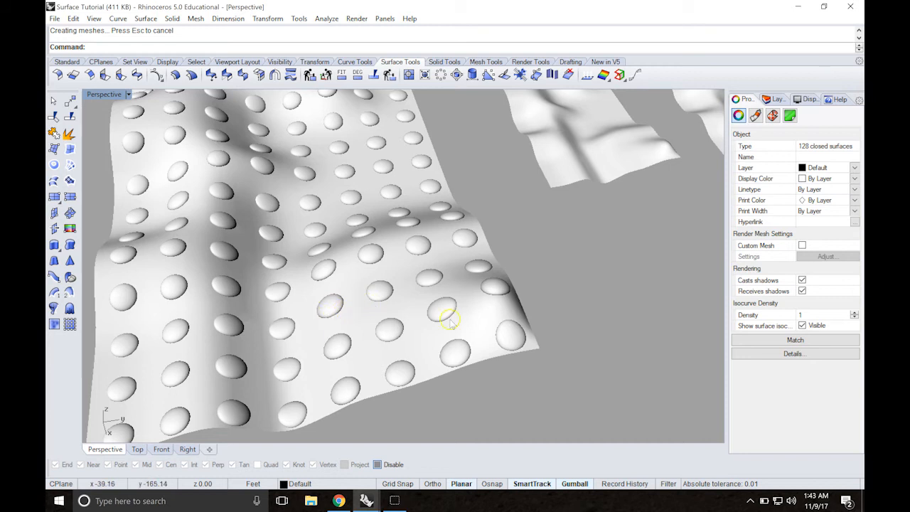
{"action": "scroll", "coordinate": [390, 317], "scroll_direction": "down", "scroll_amount": 2}
{"action": "scroll", "coordinate": [390, 315], "scroll_direction": "up", "scroll_amount": 5}
{"action": "right_click_drag", "start_coordinate": [386, 318], "coordinate": [403, 309]}
{"action": "scroll", "coordinate": [392, 304], "scroll_direction": "down", "scroll_amount": 3}
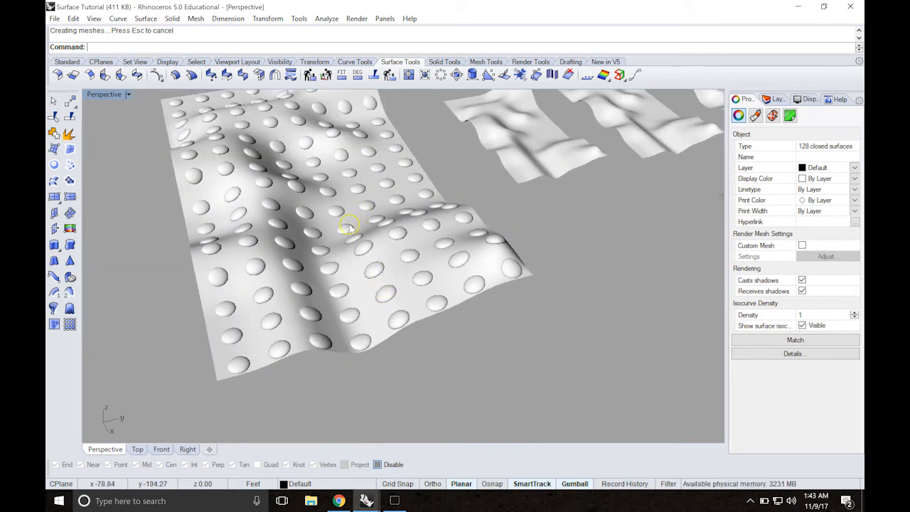
{"action": "scroll", "coordinate": [347, 222], "scroll_direction": "down", "scroll_amount": 3}
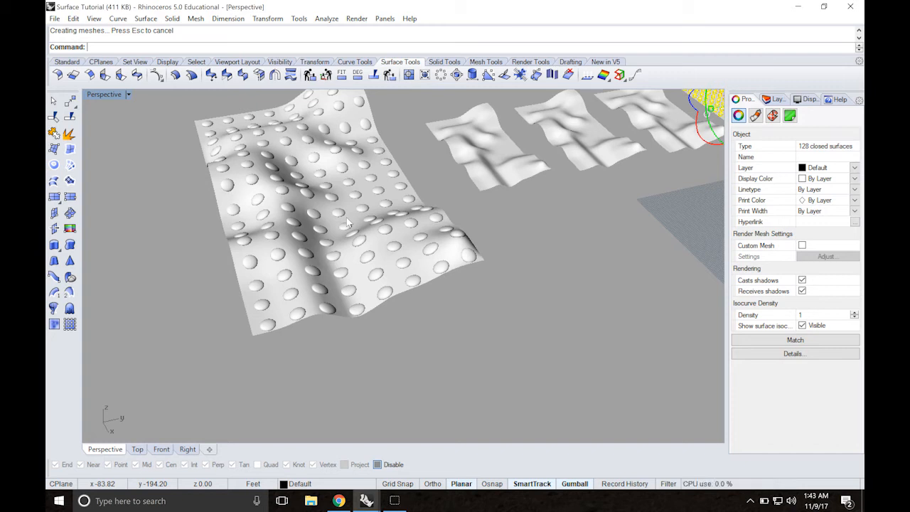
{"action": "right_click_drag", "start_coordinate": [348, 224], "coordinate": [465, 246]}
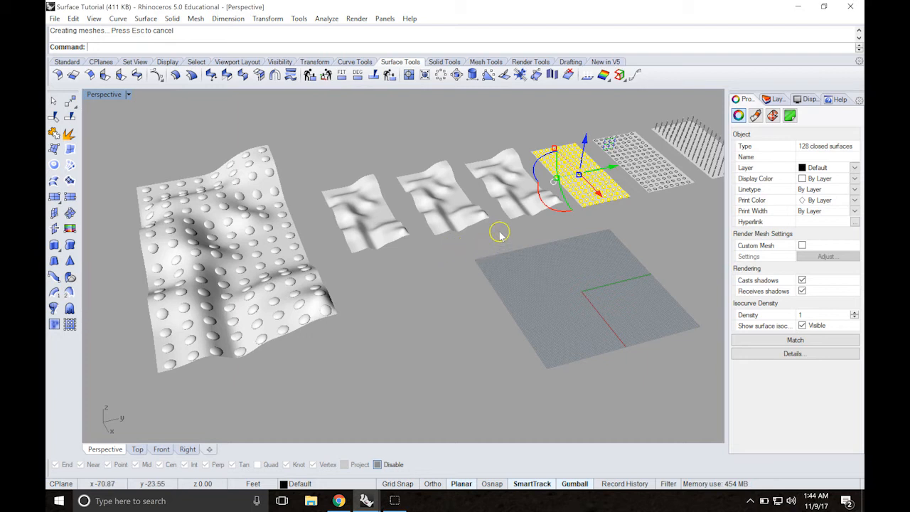
Step: Clear the sphere selection and select all the arrayed extrusions in the Top view, leaving out their flat surface
{"action": "left_click", "coordinate": [539, 125]}
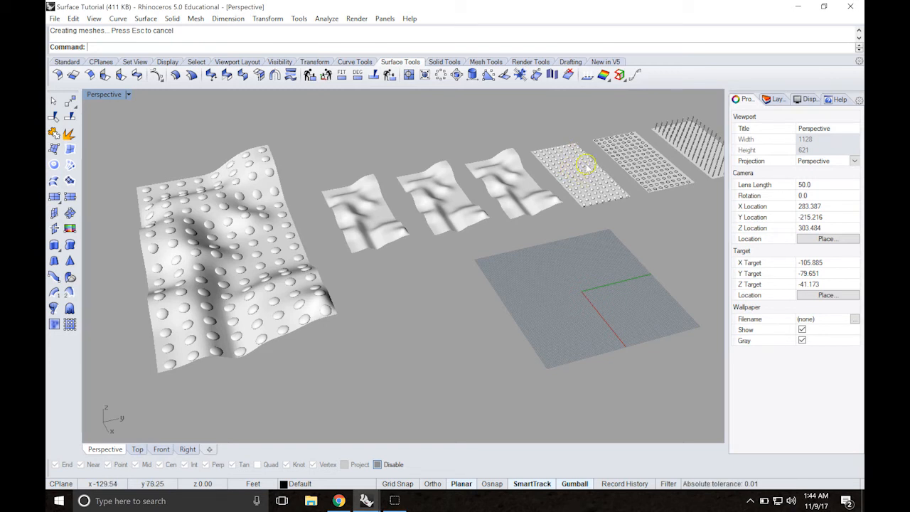
{"action": "double_click", "coordinate": [107, 95]}
{"action": "right_click_drag", "start_coordinate": [203, 150], "coordinate": [176, 199]}
{"action": "right_click_drag", "start_coordinate": [183, 137], "coordinate": [178, 207]}
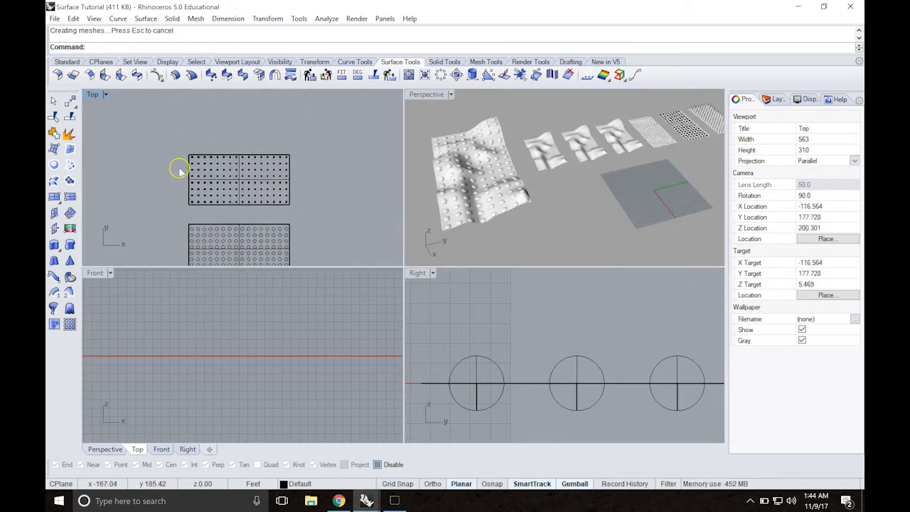
{"action": "scroll", "coordinate": [213, 181], "scroll_direction": "up", "scroll_amount": 3}
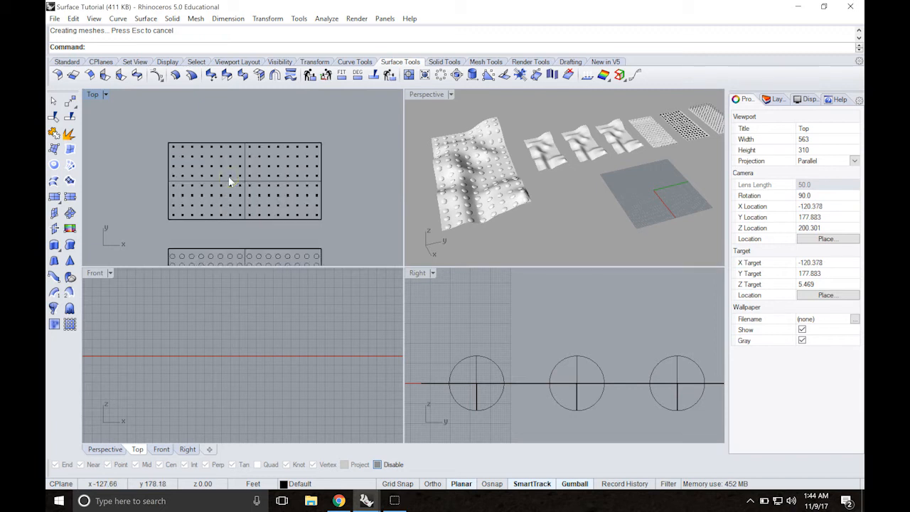
{"action": "left_click_drag", "start_coordinate": [140, 119], "coordinate": [345, 237]}
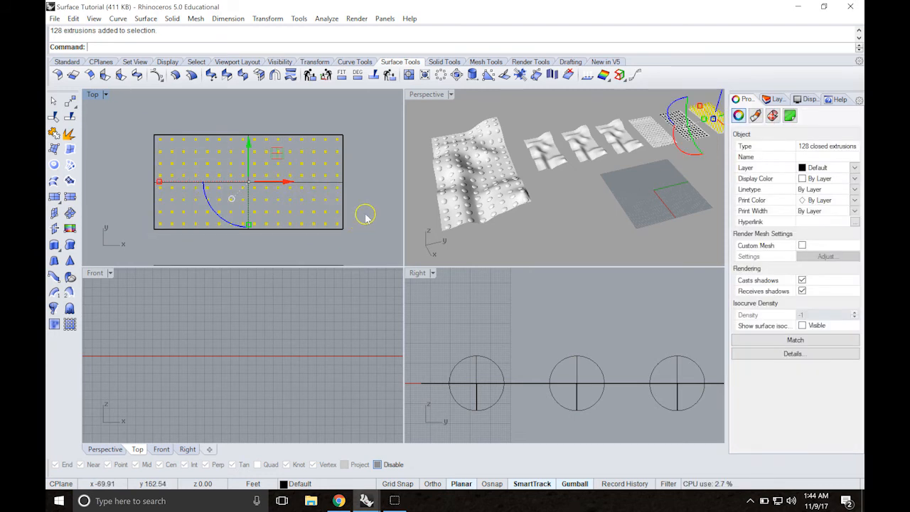
Step: Flow copies of the extrusions onto the small wavy surface nearest the large one with FlowAlongSrf, using Copy=Yes, Rigid=No and matching near corners
{"action": "type", "text": "FlowA"}
{"action": "key", "text": "Return"}
{"action": "right_click_drag", "start_coordinate": [658, 145], "coordinate": [498, 198], "text": "shift"}
{"action": "scroll", "coordinate": [570, 180], "scroll_direction": "up", "scroll_amount": 8}
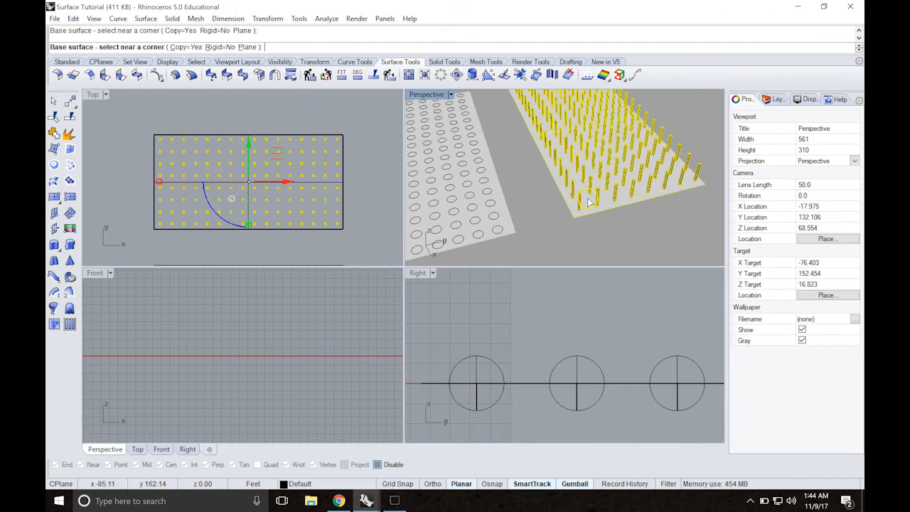
{"action": "left_click", "coordinate": [588, 203]}
{"action": "scroll", "coordinate": [497, 187], "scroll_direction": "down", "scroll_amount": 6}
{"action": "scroll", "coordinate": [498, 189], "scroll_direction": "down", "scroll_amount": 10}
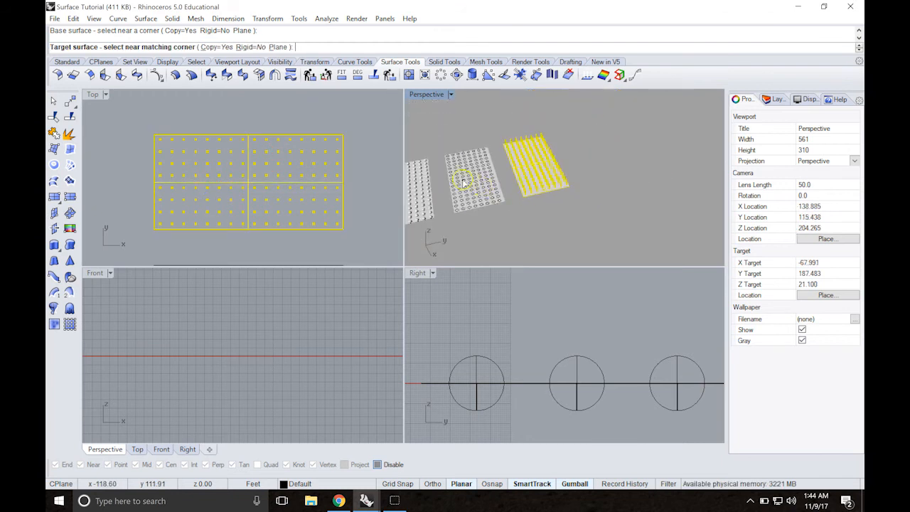
{"action": "right_click_drag", "start_coordinate": [559, 158], "coordinate": [596, 148], "text": "shift"}
{"action": "right_click_drag", "start_coordinate": [501, 182], "coordinate": [555, 164], "text": "shift"}
{"action": "scroll", "coordinate": [471, 197], "scroll_direction": "up", "scroll_amount": 1}
{"action": "scroll", "coordinate": [481, 195], "scroll_direction": "up", "scroll_amount": 3}
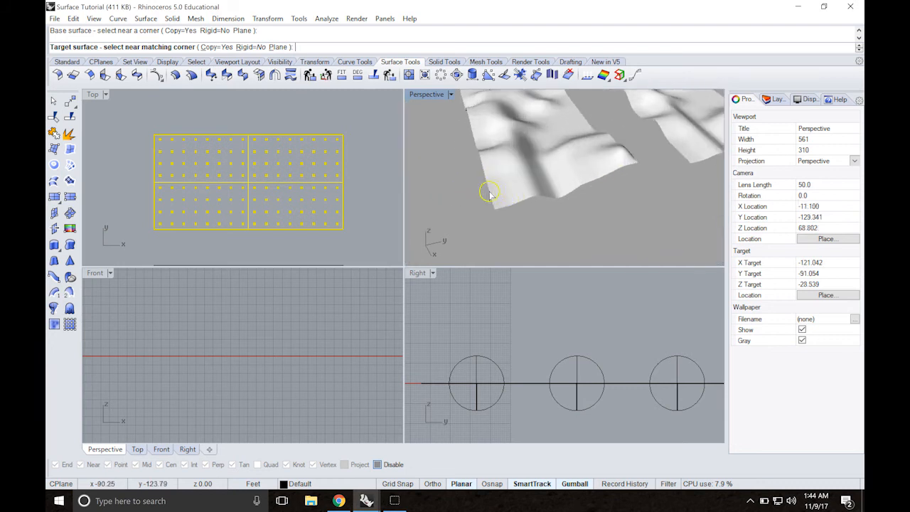
{"action": "left_click", "coordinate": [502, 191]}
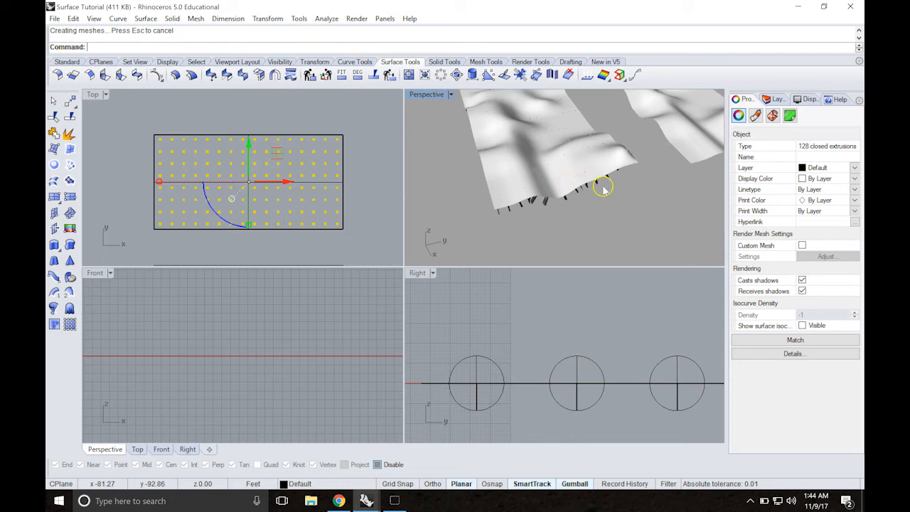
Step: Examine the flowed extrusions on the small wavy surface from low and high angles, and undo their flow
{"action": "mouse_move", "coordinate": [553, 163]}
{"action": "right_mouse_down"}
{"action": "mouse_move", "coordinate": [545, 128]}
{"action": "mouse_move", "coordinate": [560, 138]}
{"action": "mouse_move", "coordinate": [570, 178]}
{"action": "mouse_move", "coordinate": [534, 153]}
{"action": "right_mouse_up"}
{"action": "double_click", "coordinate": [433, 94]}
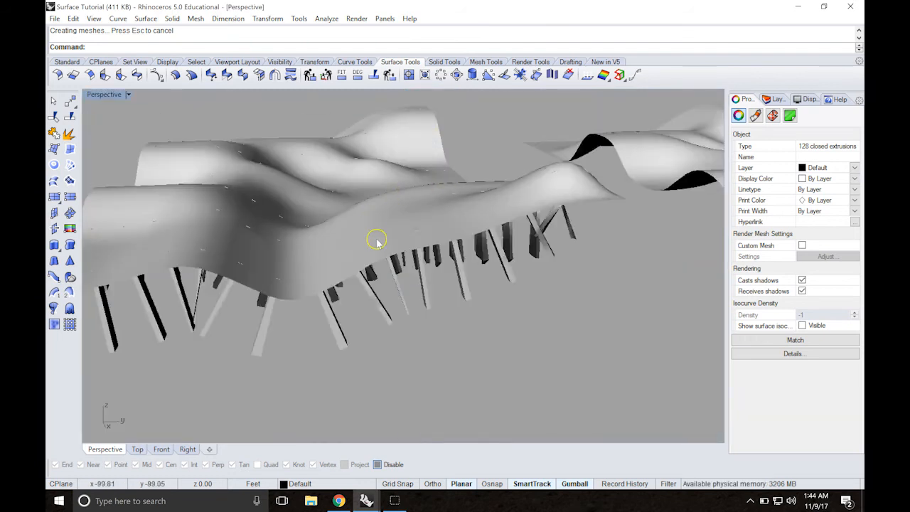
{"action": "mouse_move", "coordinate": [393, 242]}
{"action": "right_mouse_down"}
{"action": "mouse_move", "coordinate": [366, 240]}
{"action": "mouse_move", "coordinate": [377, 178]}
{"action": "mouse_move", "coordinate": [351, 227]}
{"action": "mouse_move", "coordinate": [351, 153]}
{"action": "mouse_move", "coordinate": [358, 210]}
{"action": "mouse_move", "coordinate": [357, 171]}
{"action": "mouse_move", "coordinate": [345, 197]}
{"action": "mouse_move", "coordinate": [361, 235]}
{"action": "mouse_move", "coordinate": [345, 139]}
{"action": "mouse_move", "coordinate": [360, 249]}
{"action": "mouse_move", "coordinate": [380, 116]}
{"action": "mouse_move", "coordinate": [370, 195]}
{"action": "right_mouse_up"}
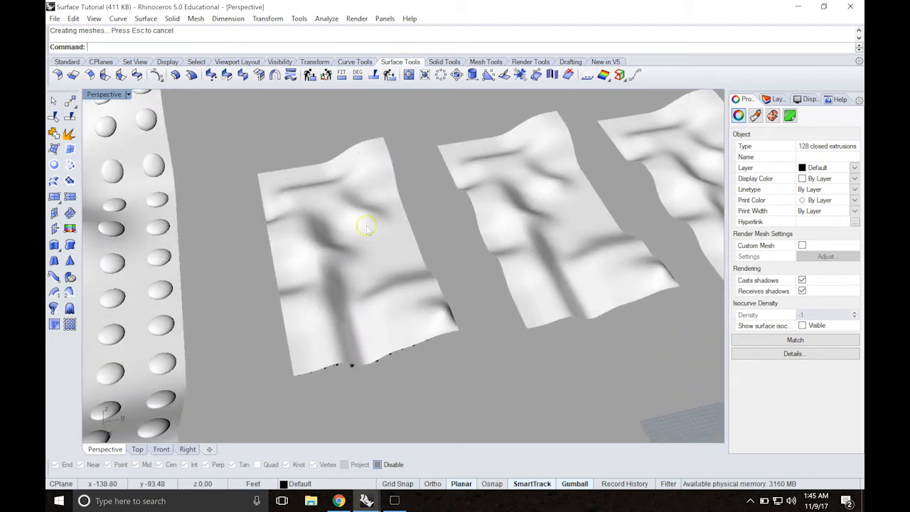
{"action": "right_click_drag", "start_coordinate": [362, 234], "coordinate": [363, 224]}
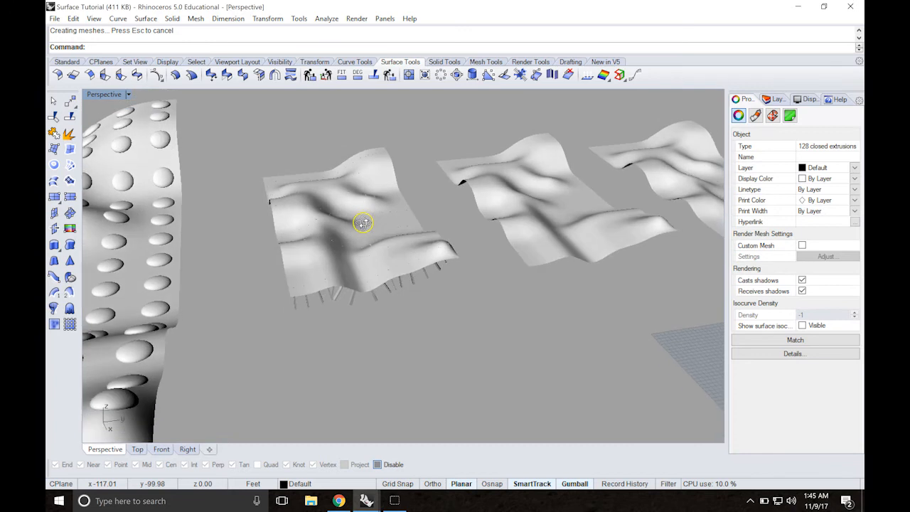
{"action": "key", "text": "ctrl+z"}
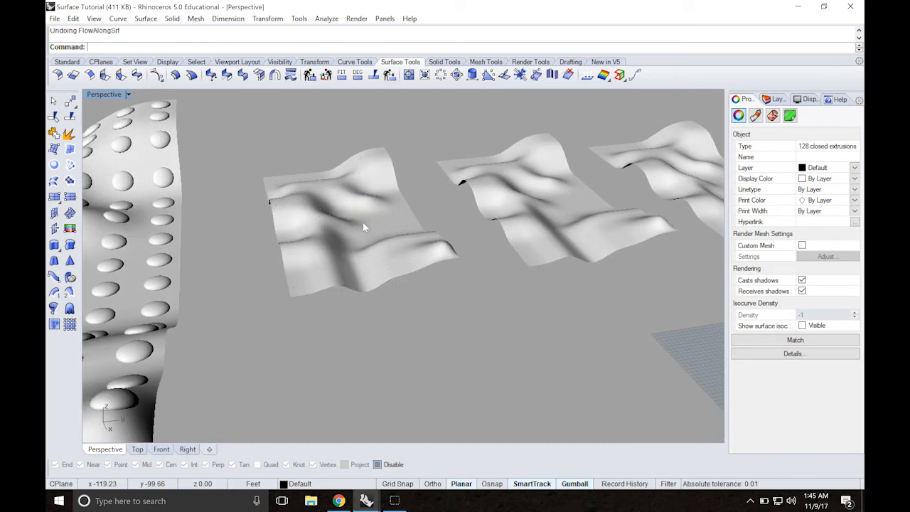
Step: Flip the normal direction of the small wavy surface nearest the large one with the Dir command
{"action": "left_click", "coordinate": [321, 213]}
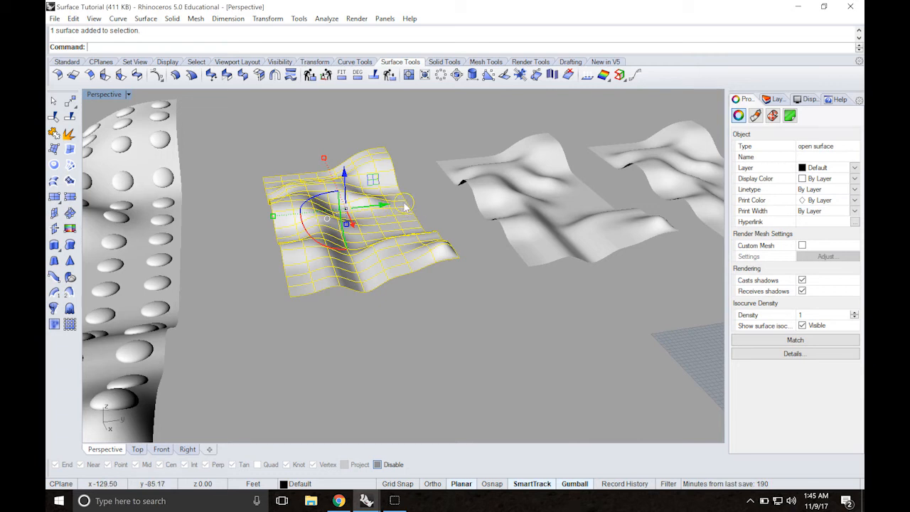
{"action": "type", "text": "Dir"}
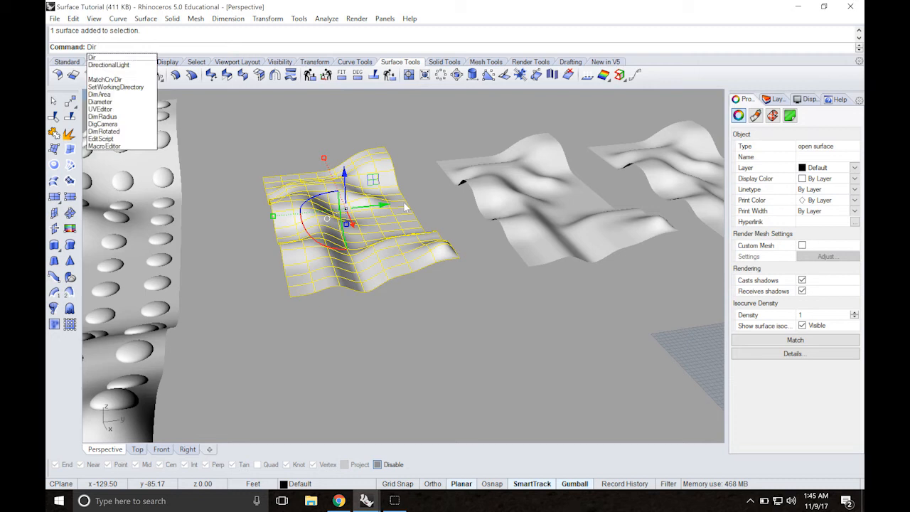
{"action": "key", "text": "Return"}
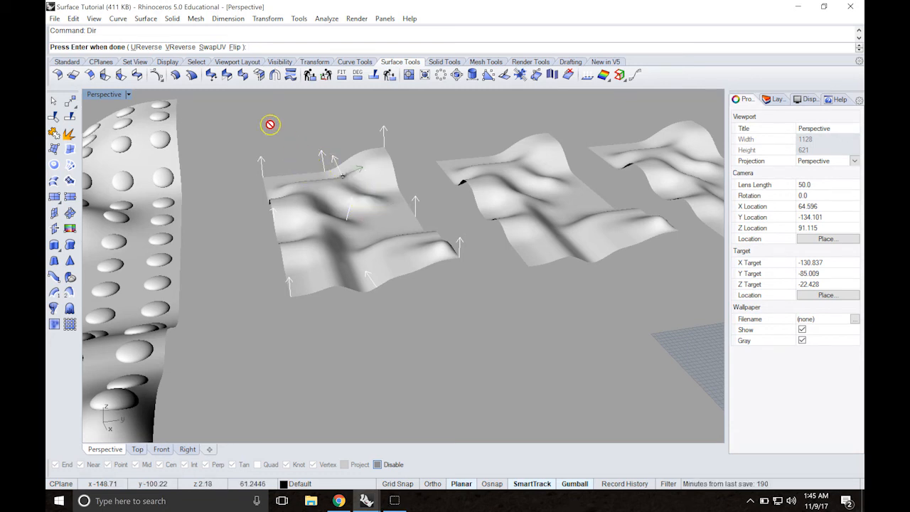
{"action": "left_click", "coordinate": [234, 47]}
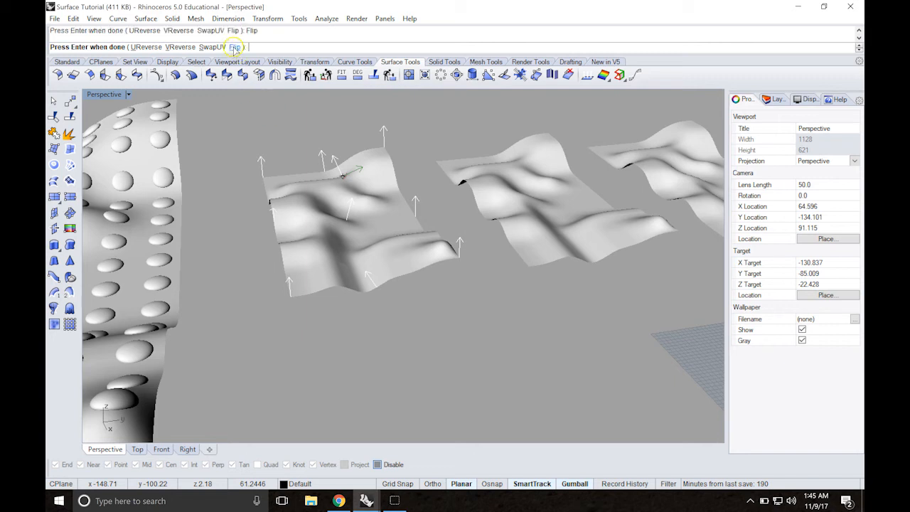
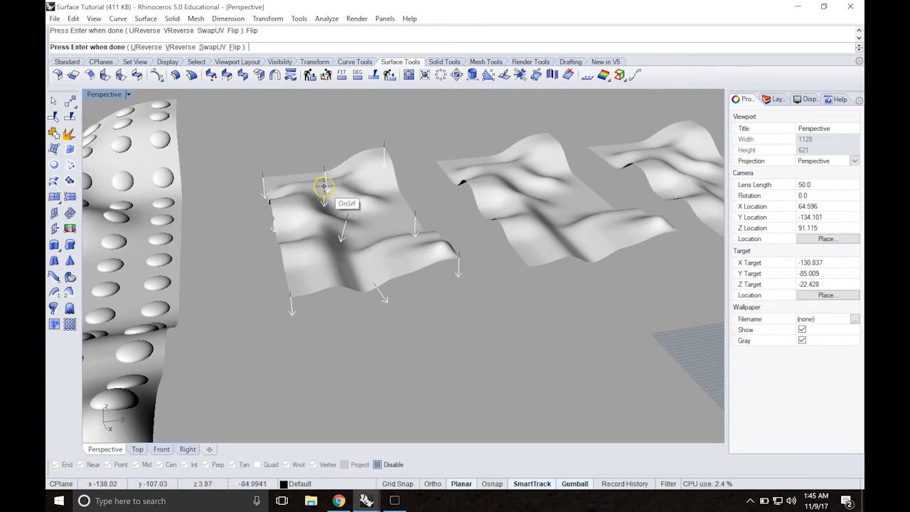
{"action": "left_click", "coordinate": [213, 47]}
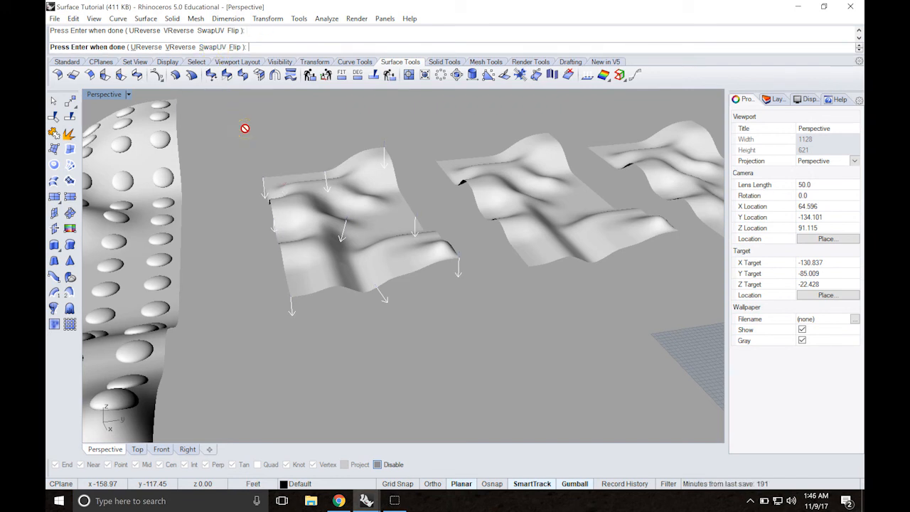
{"action": "key", "text": "Return"}
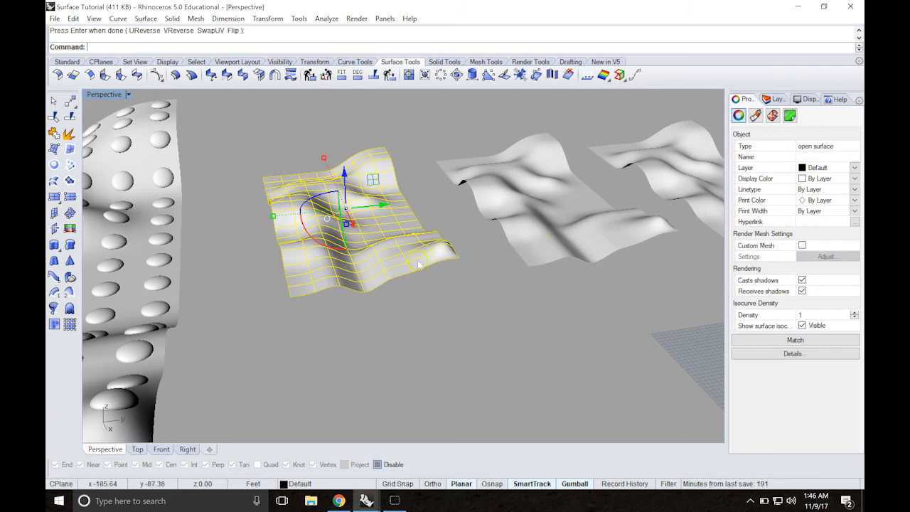
Step: Select all the arrayed extrusions in the Top view, leaving out their flat surface
{"action": "scroll", "coordinate": [351, 198], "scroll_direction": "down", "scroll_amount": 6}
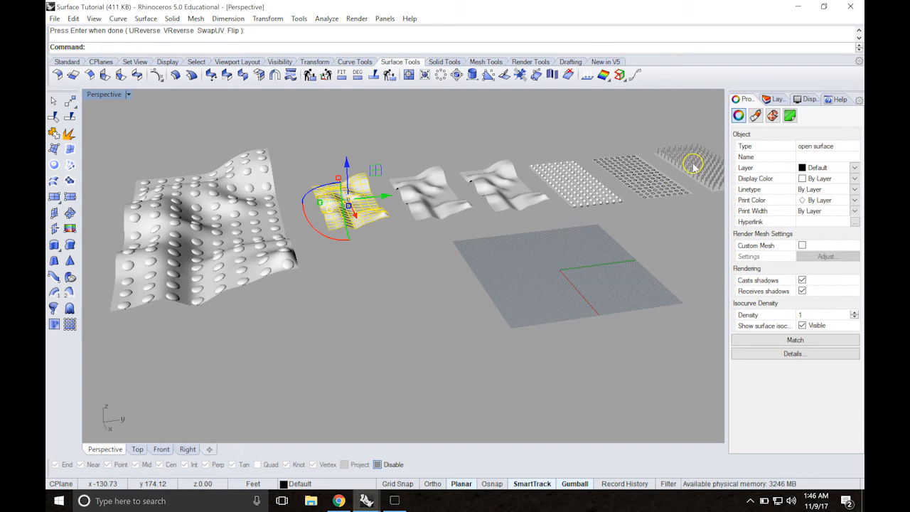
{"action": "right_click_drag", "start_coordinate": [602, 140], "coordinate": [504, 169], "text": "shift"}
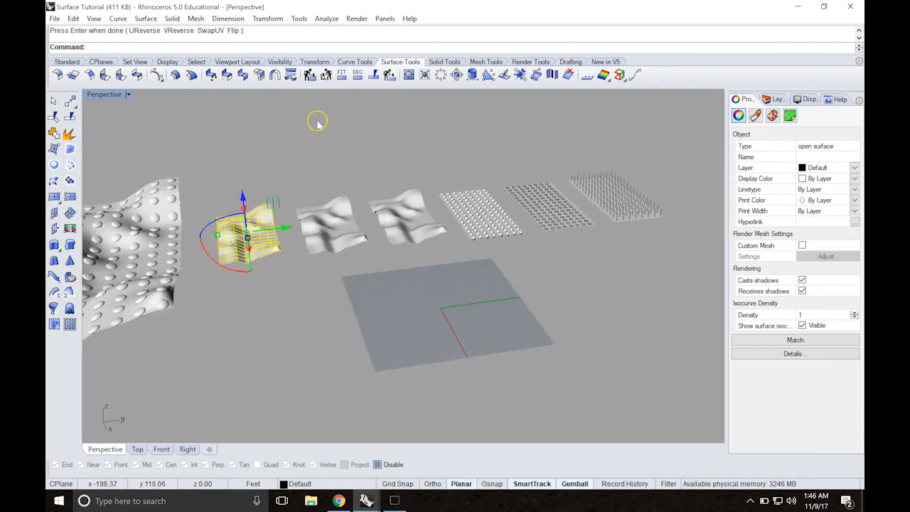
{"action": "double_click", "coordinate": [103, 95]}
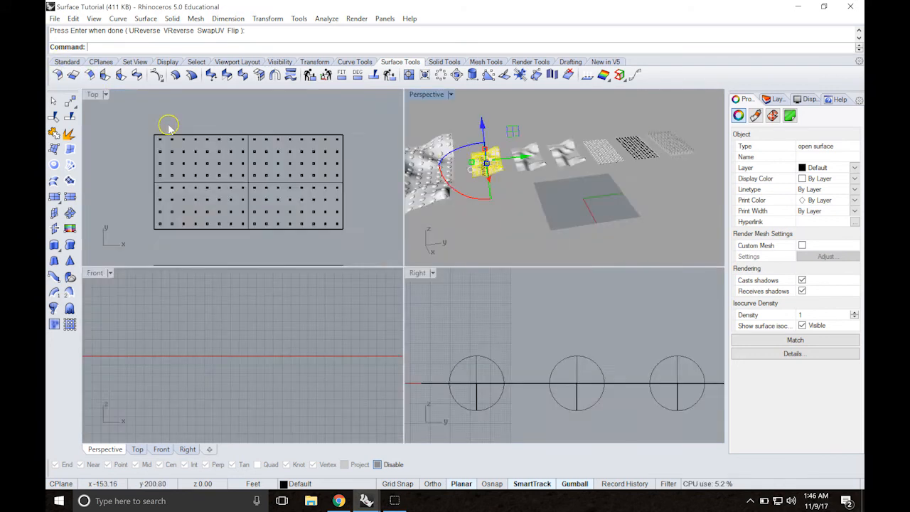
{"action": "left_click", "coordinate": [134, 128]}
{"action": "left_click_drag", "start_coordinate": [153, 142], "coordinate": [341, 237]}
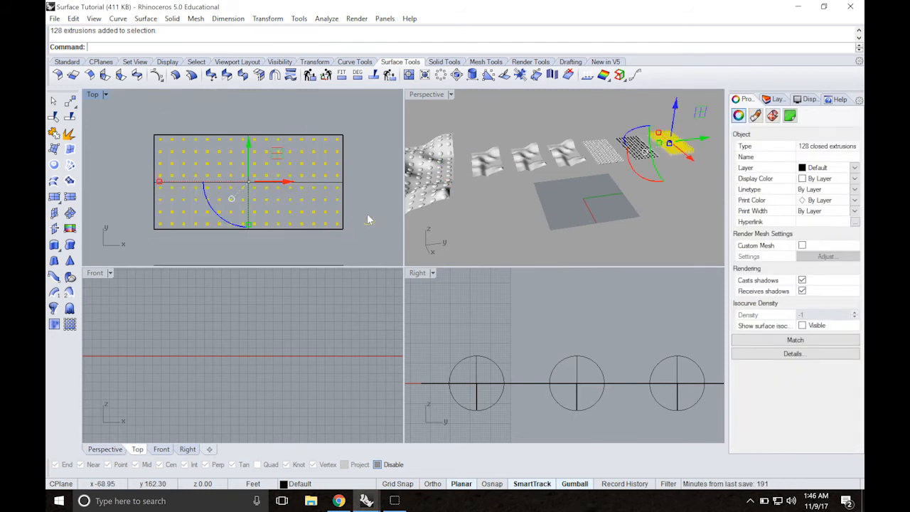
Step: Flow copies of the extrusions onto the small wavy surface nearest the large one with FlowAlongSrf, using Copy=Yes, Rigid=Yes and matching near corners
{"action": "type", "text": "FlowAlongSrf"}
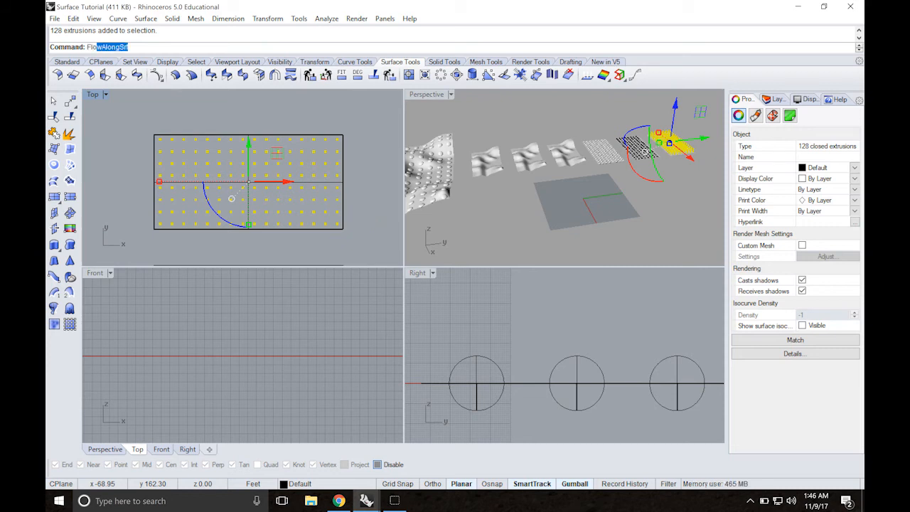
{"action": "key", "text": "Return"}
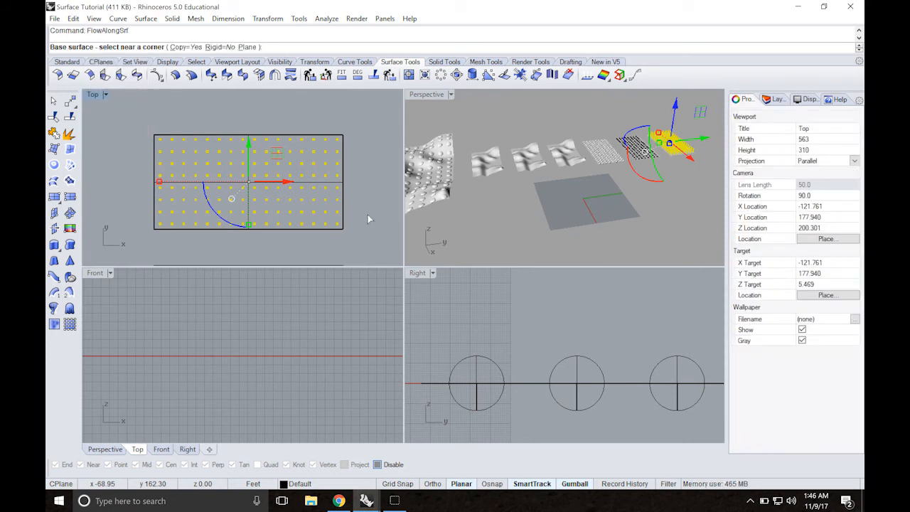
{"action": "left_click", "coordinate": [219, 47]}
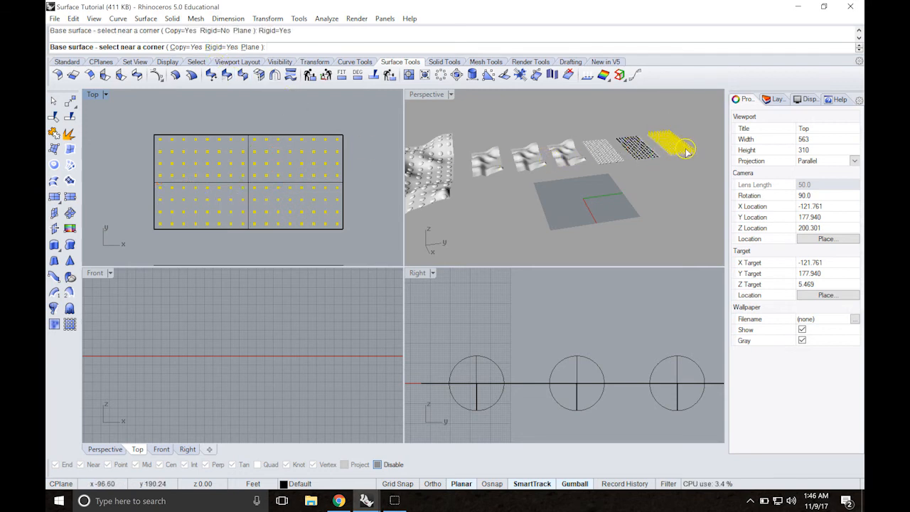
{"action": "scroll", "coordinate": [687, 150], "scroll_direction": "up", "scroll_amount": 3}
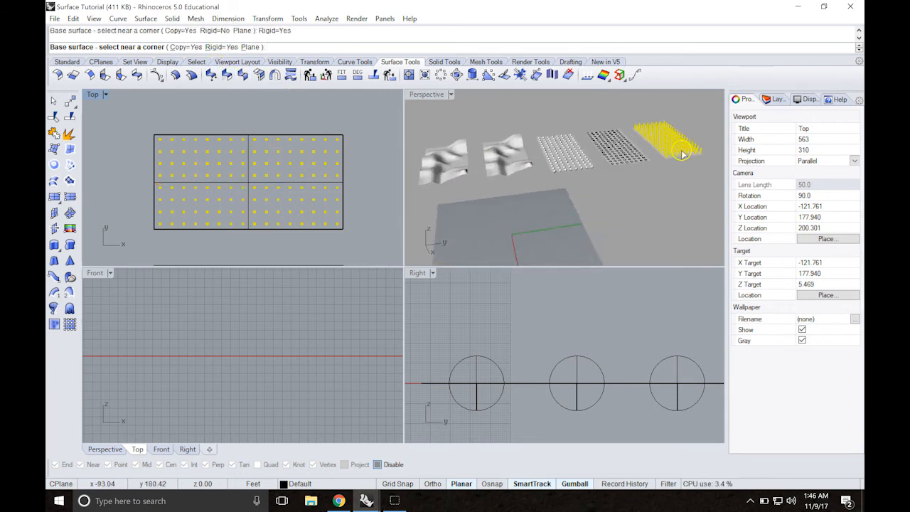
{"action": "scroll", "coordinate": [672, 158], "scroll_direction": "up", "scroll_amount": 5}
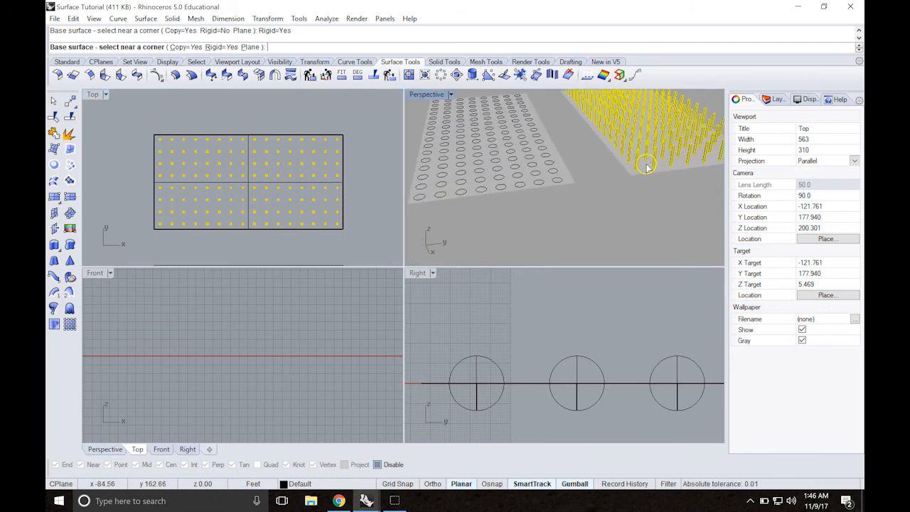
{"action": "left_click", "coordinate": [647, 167]}
{"action": "double_click", "coordinate": [426, 93]}
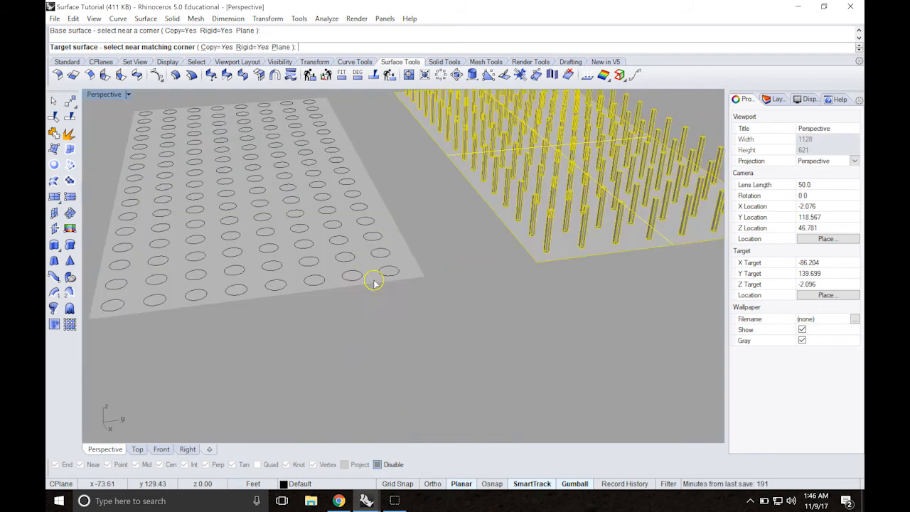
{"action": "scroll", "coordinate": [335, 266], "scroll_direction": "down", "scroll_amount": 5}
{"action": "mouse_move", "coordinate": [191, 246]}
{"action": "right_mouse_down", "text": "shift"}
{"action": "mouse_move", "coordinate": [388, 206]}
{"action": "mouse_move", "coordinate": [485, 206]}
{"action": "right_mouse_up", "text": "shift"}
{"action": "right_click_drag", "start_coordinate": [336, 223], "coordinate": [452, 198], "text": "shift"}
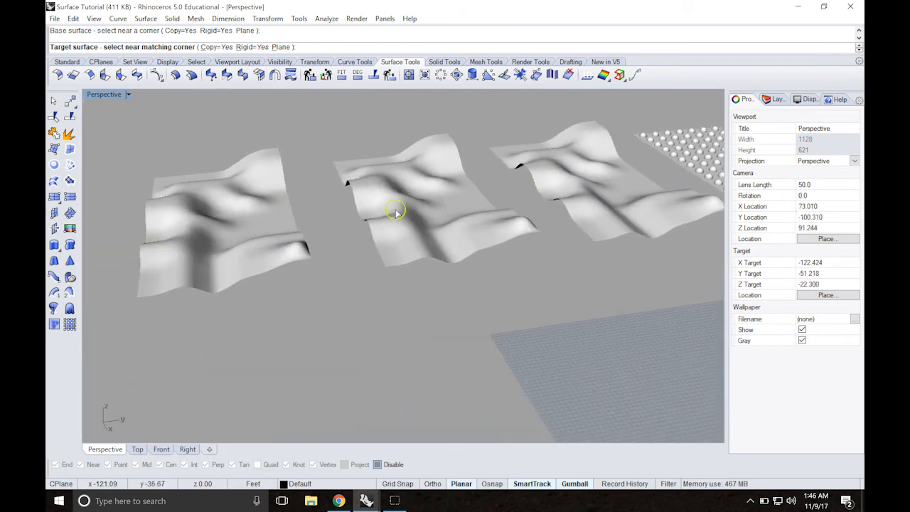
{"action": "left_click", "coordinate": [159, 278]}
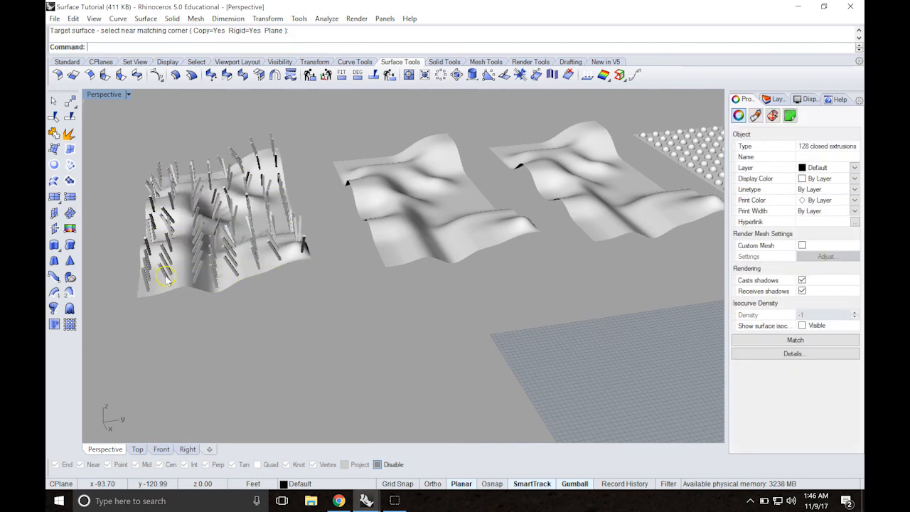
Step: Examine the rigidly flowed extrusions on the small wavy surface up close, and undo their flow
{"action": "scroll", "coordinate": [226, 236], "scroll_direction": "up", "scroll_amount": 5}
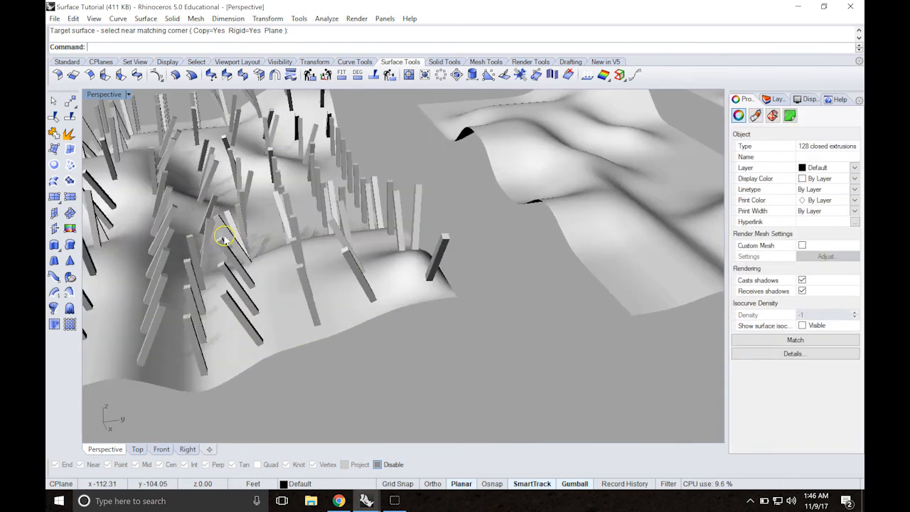
{"action": "right_click_drag", "start_coordinate": [227, 242], "coordinate": [283, 244]}
{"action": "scroll", "coordinate": [283, 244], "scroll_direction": "down", "scroll_amount": 10}
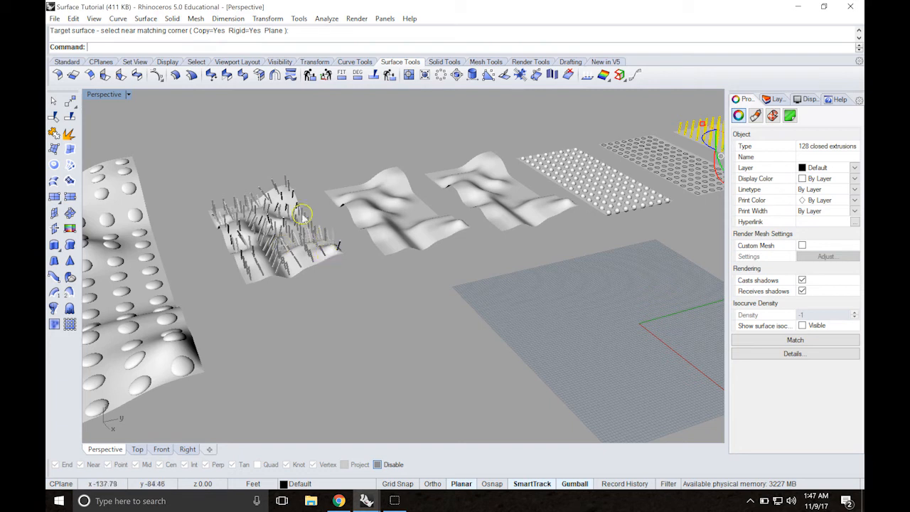
{"action": "key", "text": "ctrl+z"}
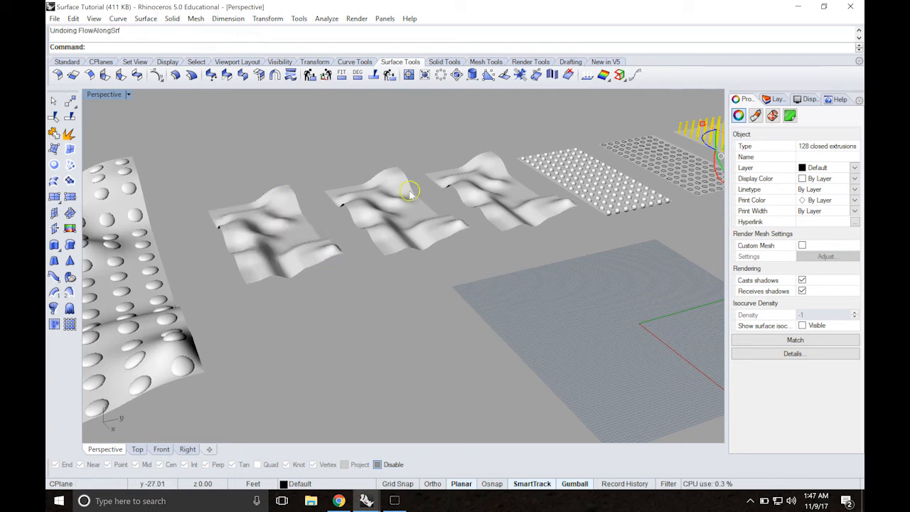
Step: Draw a winding S-shaped curve with InterpCrvOnSrf on the small wavy surface nearest the sphere array, running from its far end to its near end
{"action": "right_click_drag", "start_coordinate": [494, 197], "coordinate": [476, 213]}
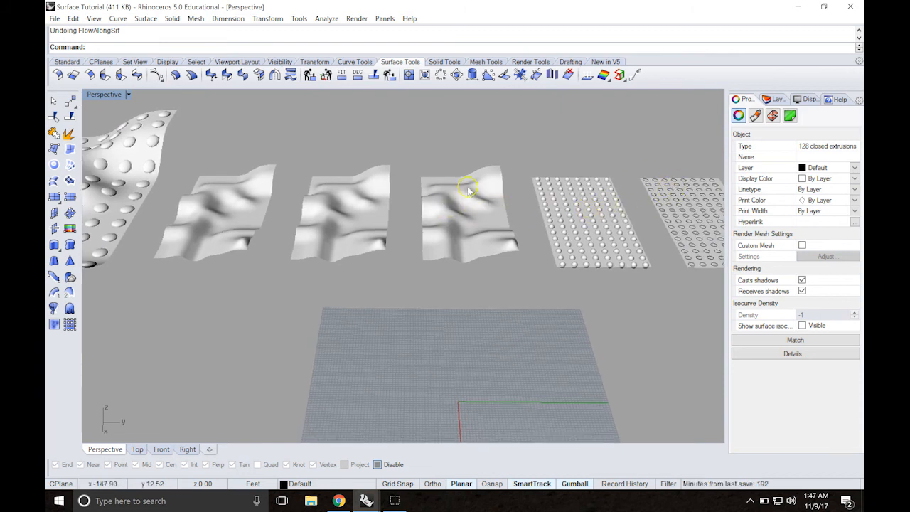
{"action": "scroll", "coordinate": [479, 185], "scroll_direction": "down", "scroll_amount": 4}
{"action": "scroll", "coordinate": [478, 184], "scroll_direction": "up", "scroll_amount": 6}
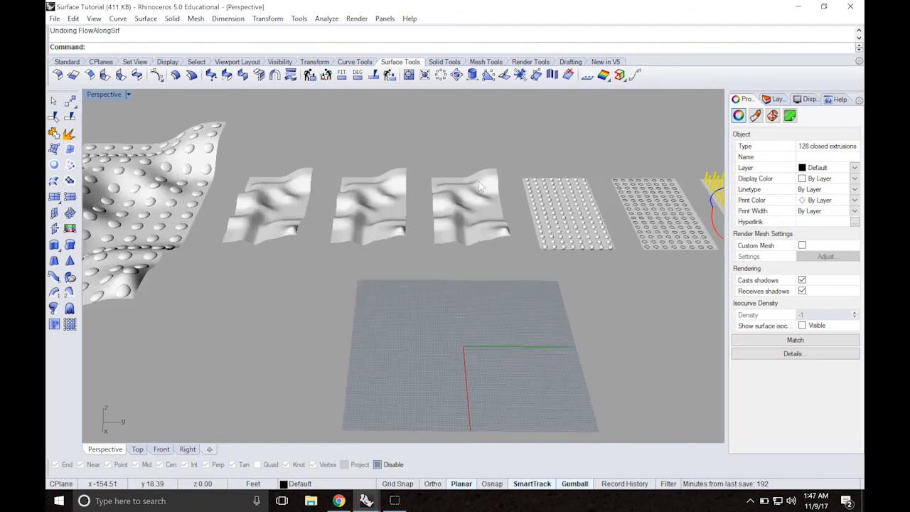
{"action": "left_click", "coordinate": [448, 202]}
{"action": "mouse_move", "coordinate": [458, 215]}
{"action": "right_mouse_down"}
{"action": "mouse_move", "coordinate": [463, 209]}
{"action": "mouse_move", "coordinate": [465, 217]}
{"action": "right_mouse_up"}
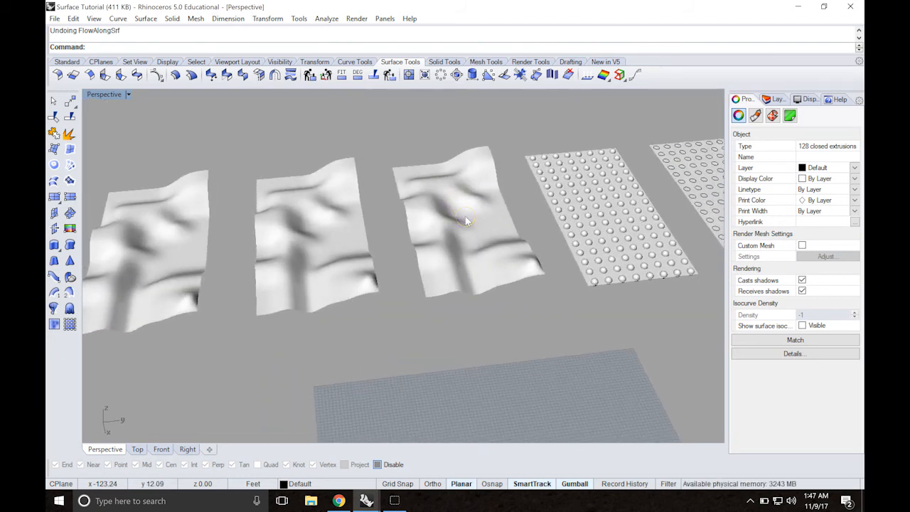
{"action": "type", "text": "Inter"}
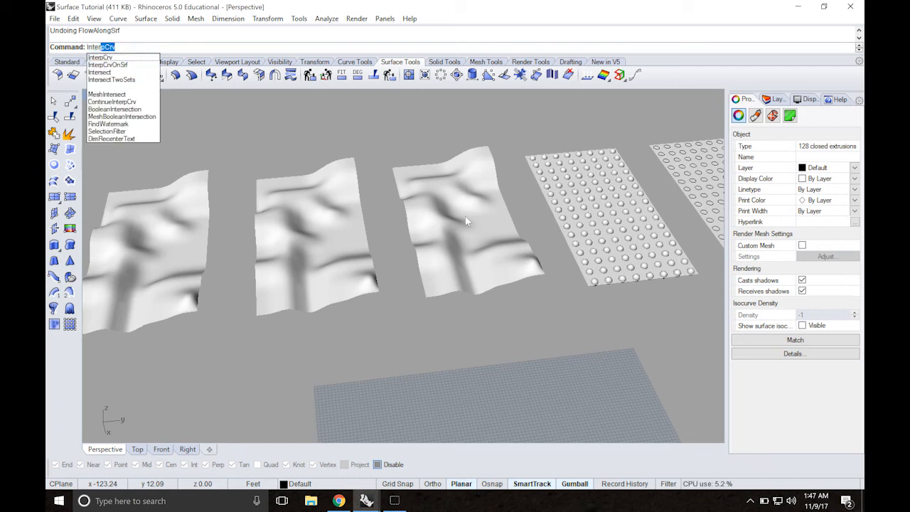
{"action": "left_click", "coordinate": [114, 65]}
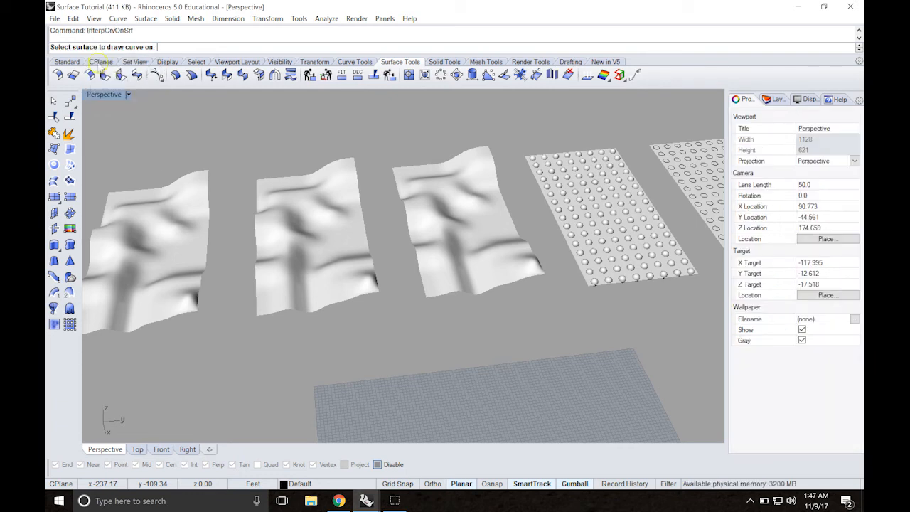
{"action": "left_click", "coordinate": [456, 210]}
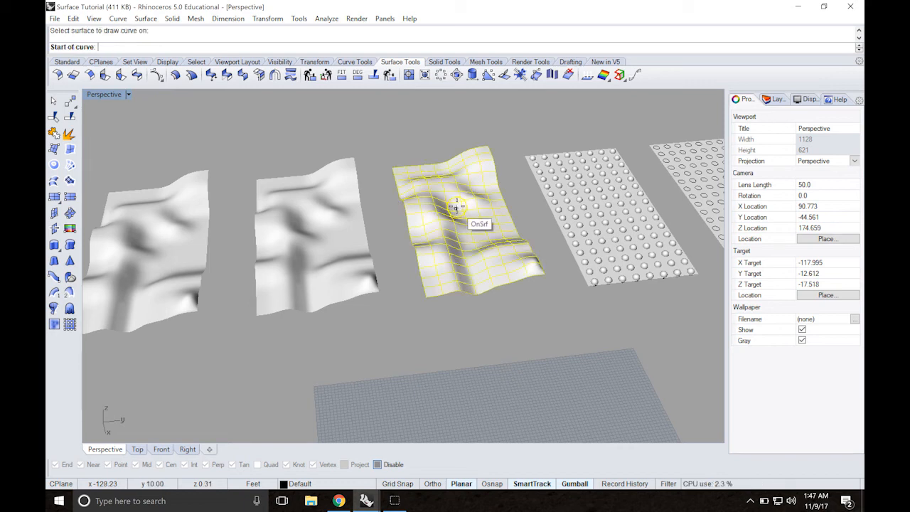
{"action": "left_click", "coordinate": [463, 162]}
{"action": "left_click", "coordinate": [461, 164]}
{"action": "left_click", "coordinate": [453, 173]}
{"action": "left_click", "coordinate": [464, 182]}
{"action": "left_click", "coordinate": [468, 186]}
{"action": "left_click", "coordinate": [478, 191]}
{"action": "left_click", "coordinate": [486, 198]}
{"action": "left_click", "coordinate": [492, 208]}
{"action": "left_click", "coordinate": [478, 216]}
{"action": "left_click", "coordinate": [461, 215]}
{"action": "left_click", "coordinate": [453, 209]}
{"action": "left_click", "coordinate": [448, 198]}
{"action": "left_click", "coordinate": [433, 193]}
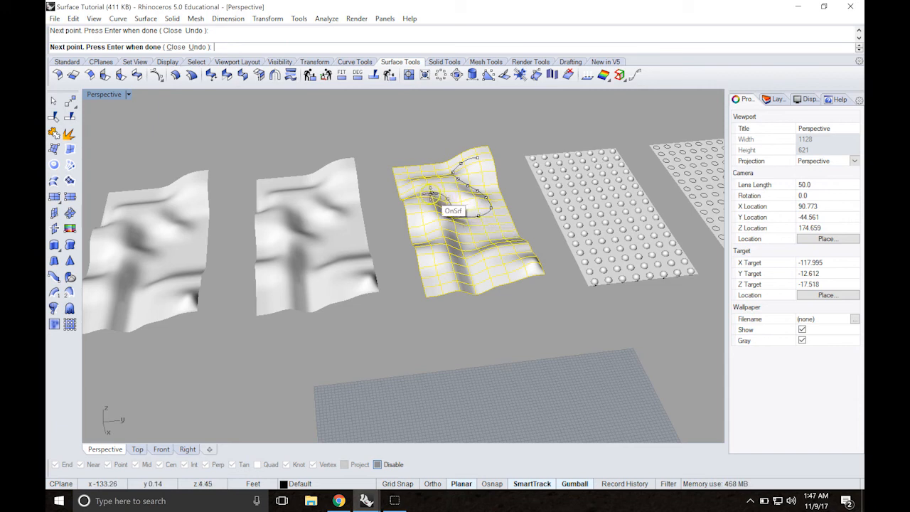
{"action": "left_click", "coordinate": [424, 199]}
{"action": "left_click", "coordinate": [422, 211]}
{"action": "left_click", "coordinate": [429, 215]}
{"action": "left_click", "coordinate": [445, 226]}
{"action": "left_click", "coordinate": [459, 237]}
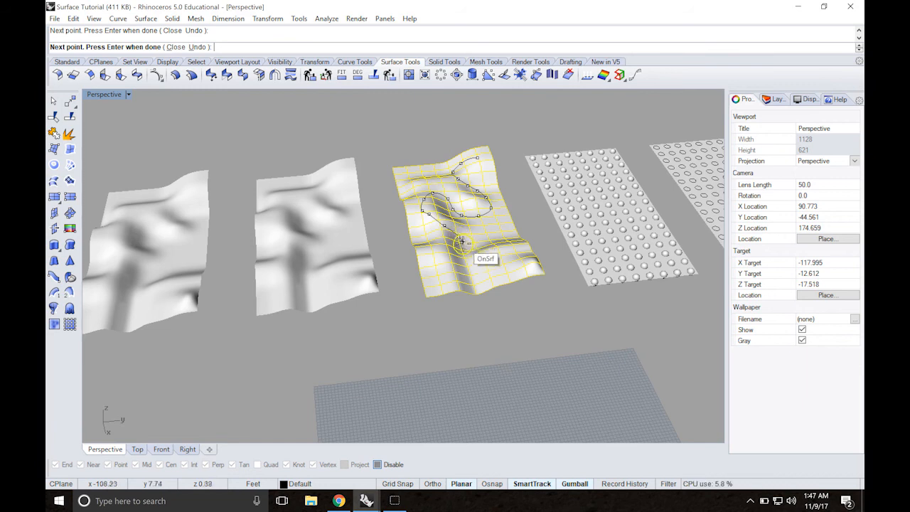
{"action": "left_click", "coordinate": [464, 250]}
{"action": "left_click", "coordinate": [466, 263]}
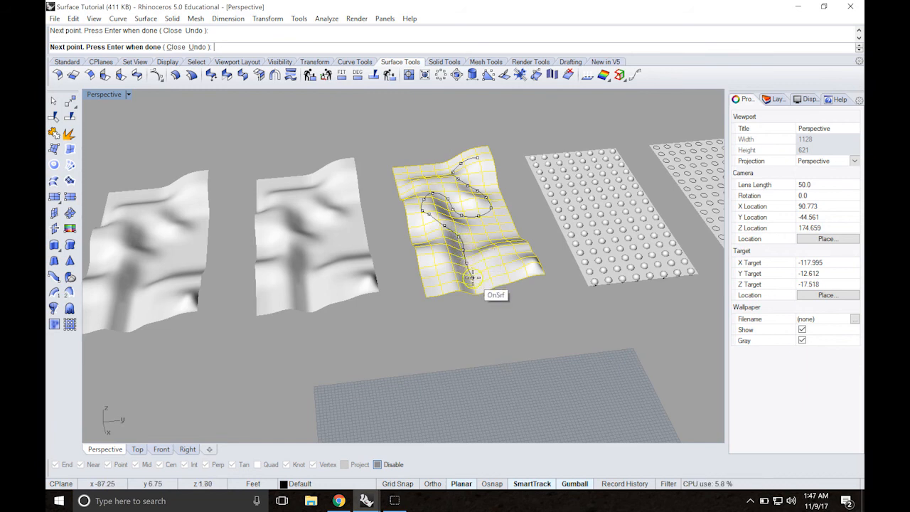
{"action": "left_click", "coordinate": [474, 283]}
{"action": "key", "text": "Return"}
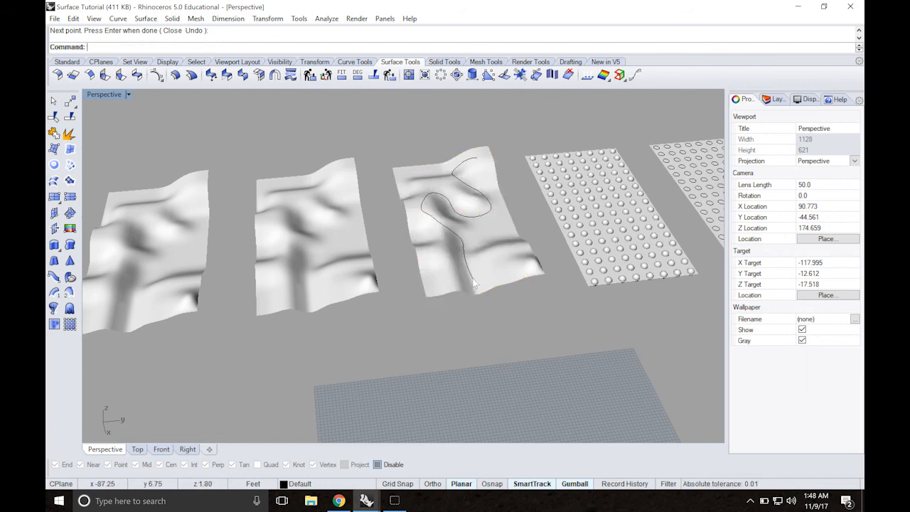
Step: Examine how the drawn curve follows the wavy surface from low and high angles
{"action": "right_click_drag", "start_coordinate": [478, 235], "coordinate": [431, 195]}
{"action": "scroll", "coordinate": [457, 207], "scroll_direction": "down", "scroll_amount": 2}
{"action": "scroll", "coordinate": [457, 207], "scroll_direction": "up", "scroll_amount": 6}
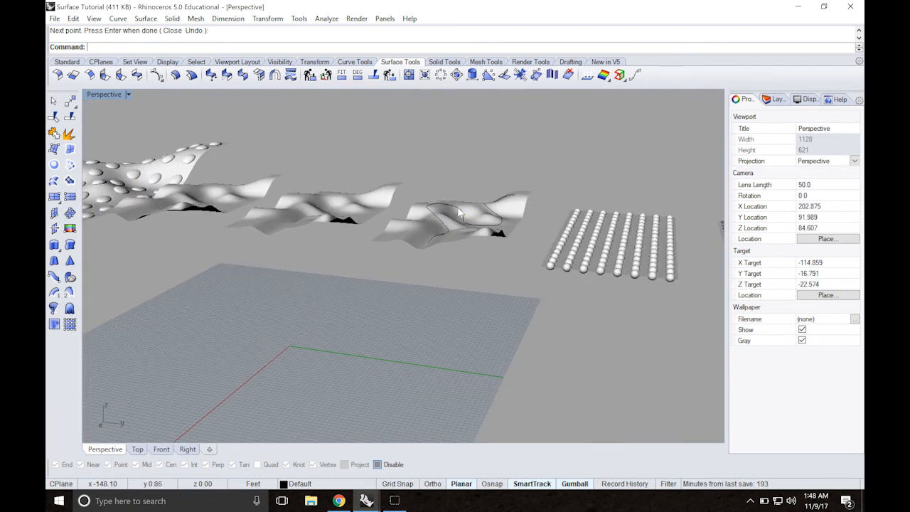
{"action": "scroll", "coordinate": [458, 207], "scroll_direction": "up", "scroll_amount": 4}
{"action": "right_click_drag", "start_coordinate": [443, 209], "coordinate": [463, 228]}
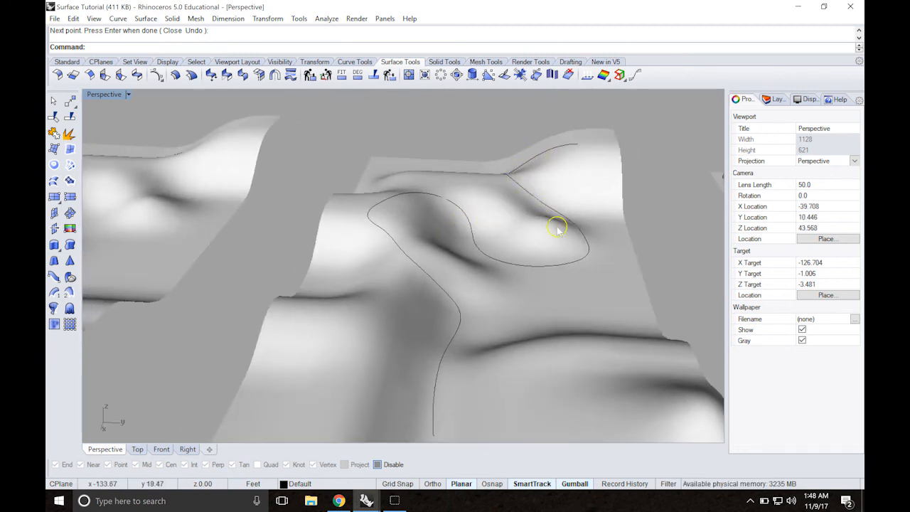
{"action": "scroll", "coordinate": [468, 253], "scroll_direction": "down", "scroll_amount": 7}
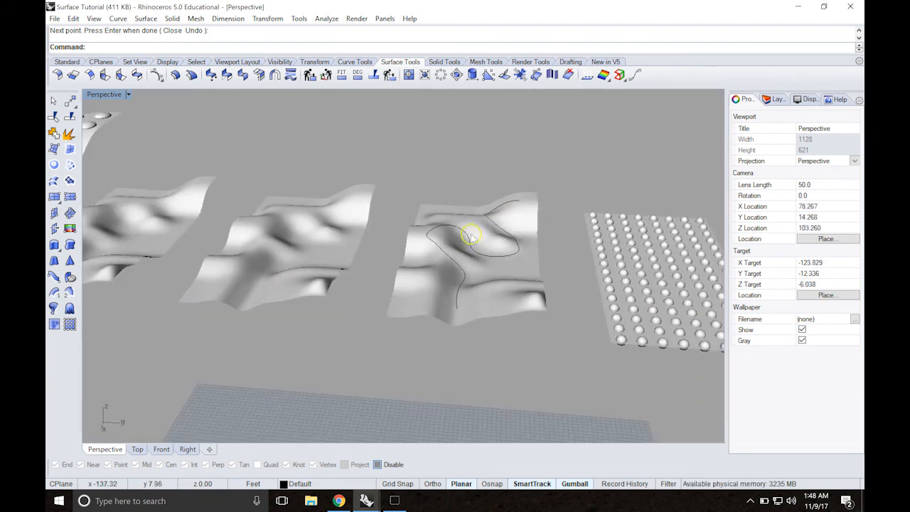
{"action": "right_click_drag", "start_coordinate": [471, 226], "coordinate": [497, 268]}
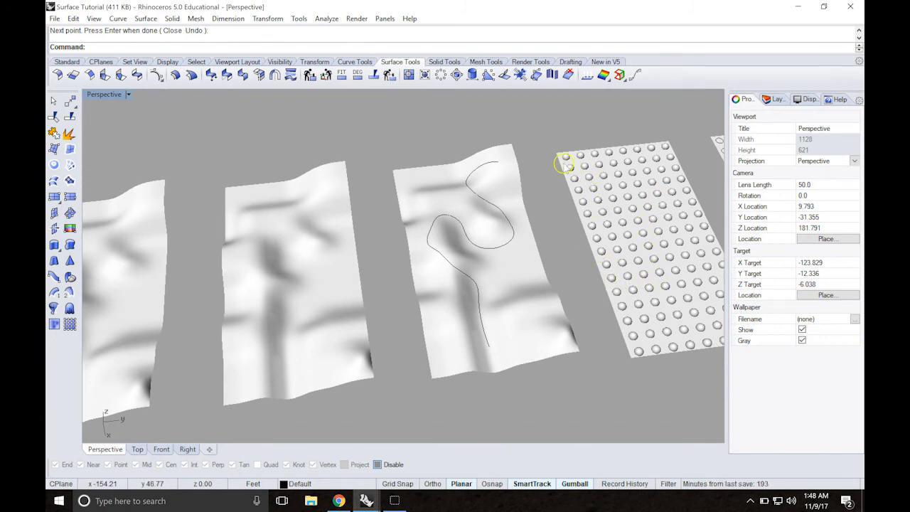
{"action": "right_click_drag", "start_coordinate": [553, 209], "coordinate": [545, 202]}
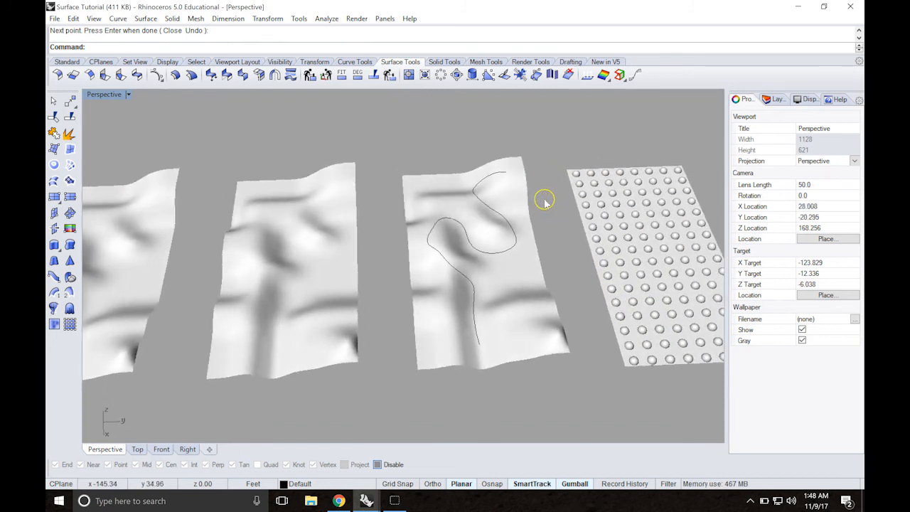
Step: Array the far corner sphere of the sphere grid along the drawn curve with ArrayCrv, using 20 items and Freeform orientation
{"action": "left_click", "coordinate": [576, 174]}
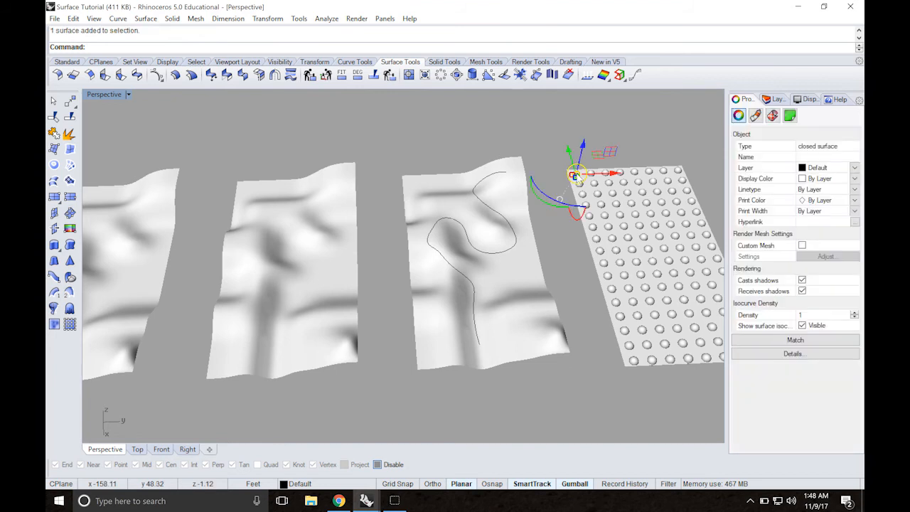
{"action": "type", "text": "array"}
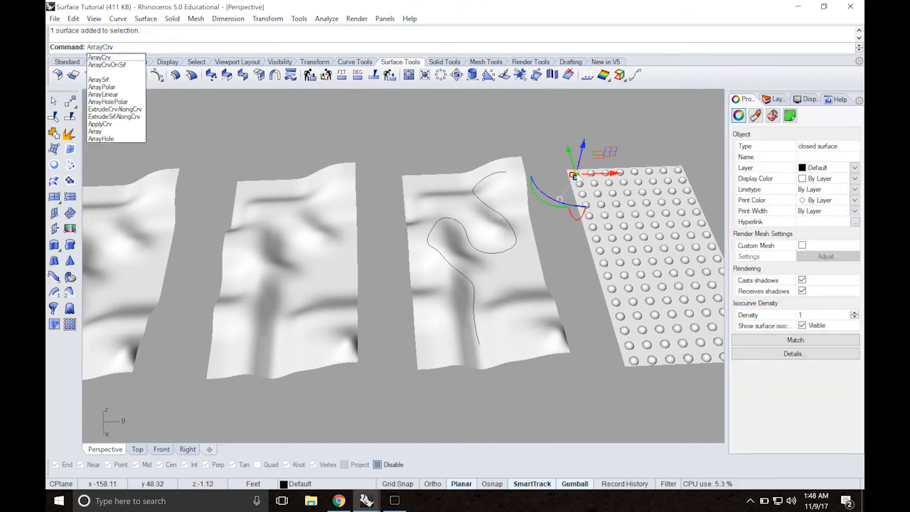
{"action": "key", "text": "Return"}
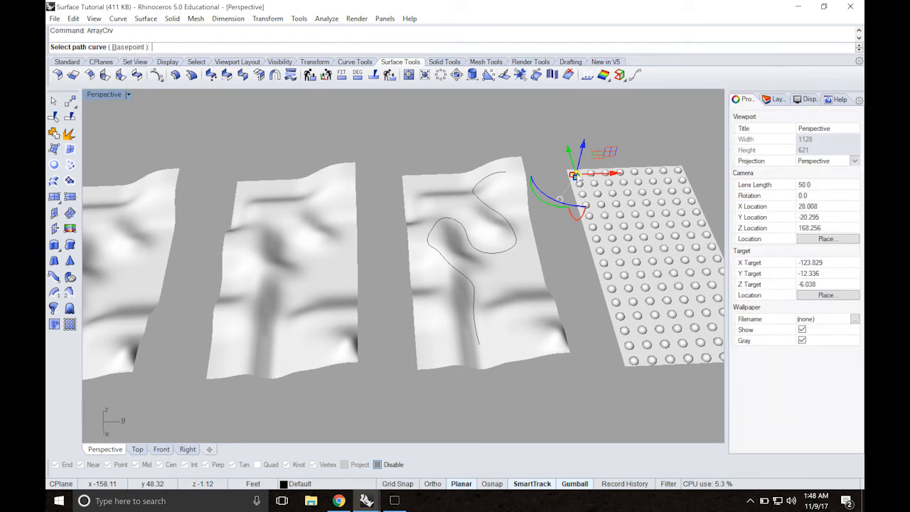
{"action": "left_click", "coordinate": [494, 213]}
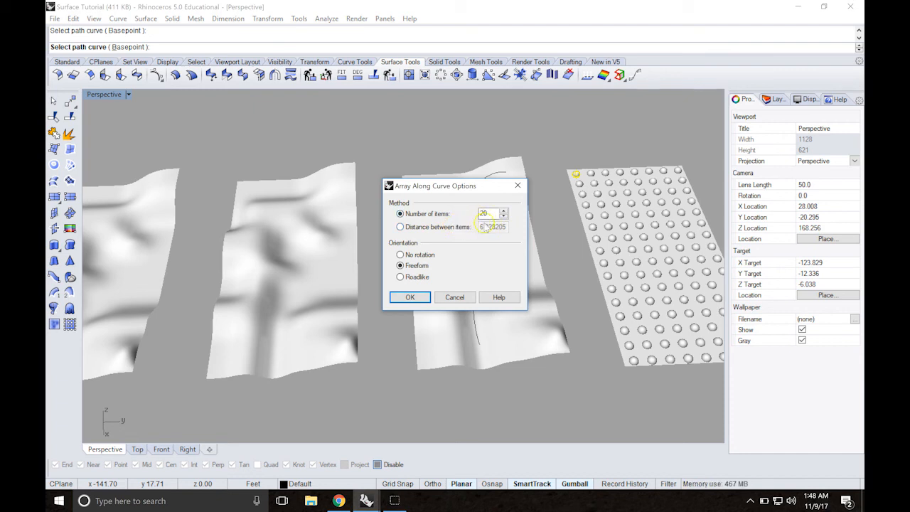
{"action": "left_click", "coordinate": [411, 298]}
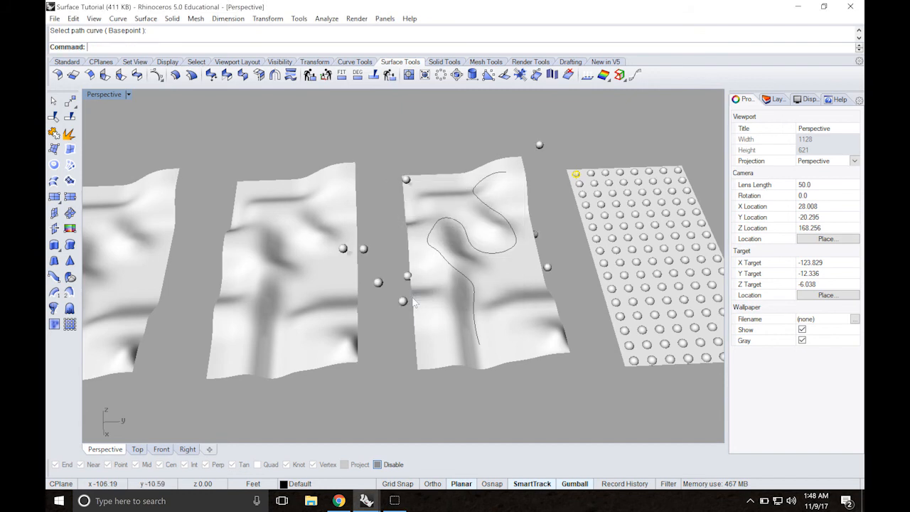
Step: Undo the last ArrayCrv array and keep the far corner sphere of the sphere grid selected
{"action": "mouse_move", "coordinate": [501, 254]}
{"action": "right_mouse_down"}
{"action": "mouse_move", "coordinate": [488, 204]}
{"action": "mouse_move", "coordinate": [470, 199]}
{"action": "mouse_move", "coordinate": [511, 242]}
{"action": "mouse_move", "coordinate": [477, 213]}
{"action": "mouse_move", "coordinate": [502, 245]}
{"action": "right_mouse_up"}
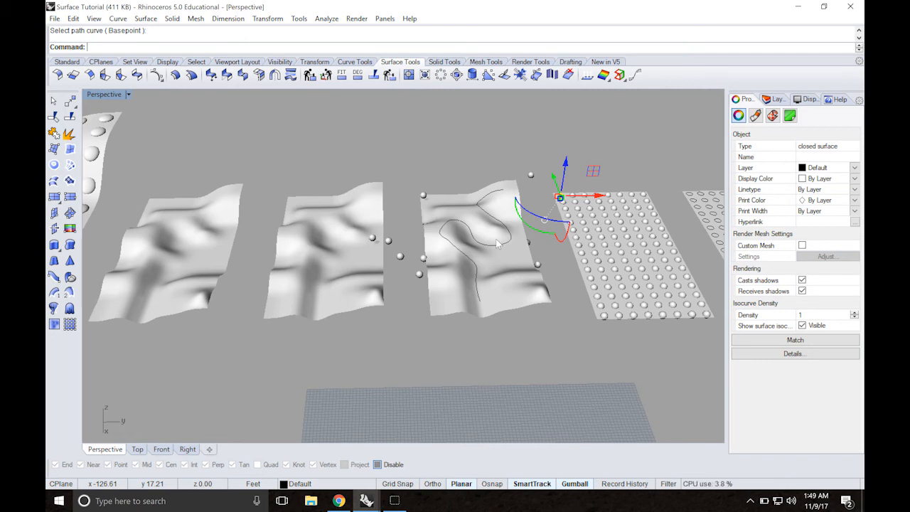
{"action": "key", "text": "ctrl+z"}
{"action": "left_click", "coordinate": [552, 202]}
Step: Turn on Osnap and clear its Disable option during ArrayCrv's Basepoint selection, and cancel the command
{"action": "scroll", "coordinate": [551, 202], "scroll_direction": "up", "scroll_amount": 5}
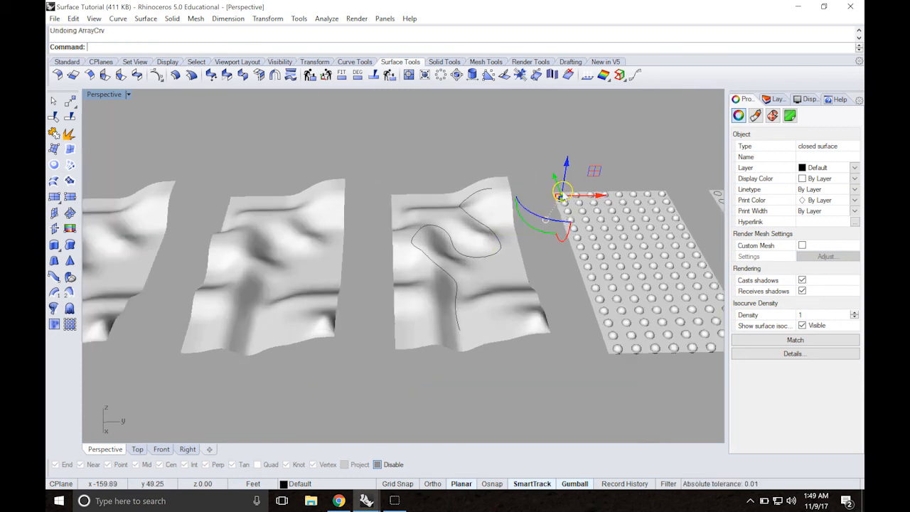
{"action": "type", "text": "ArrayCv"}
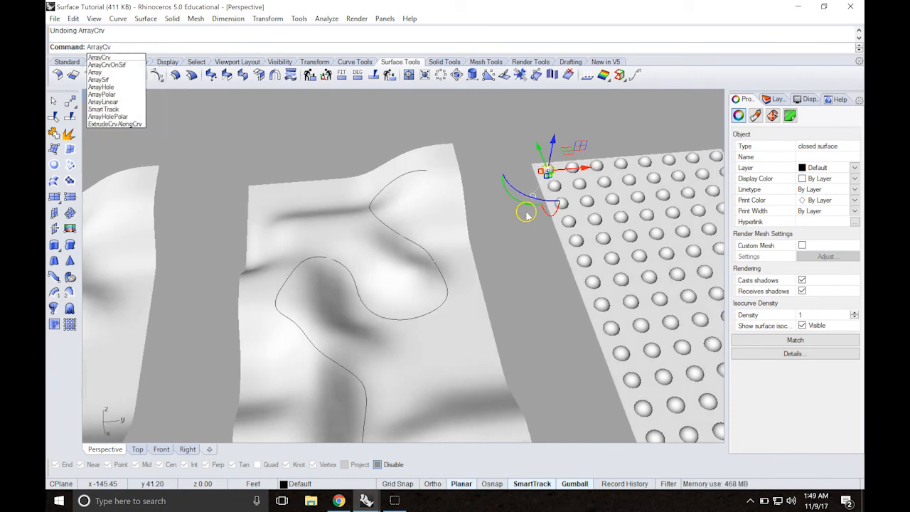
{"action": "key", "text": "Return"}
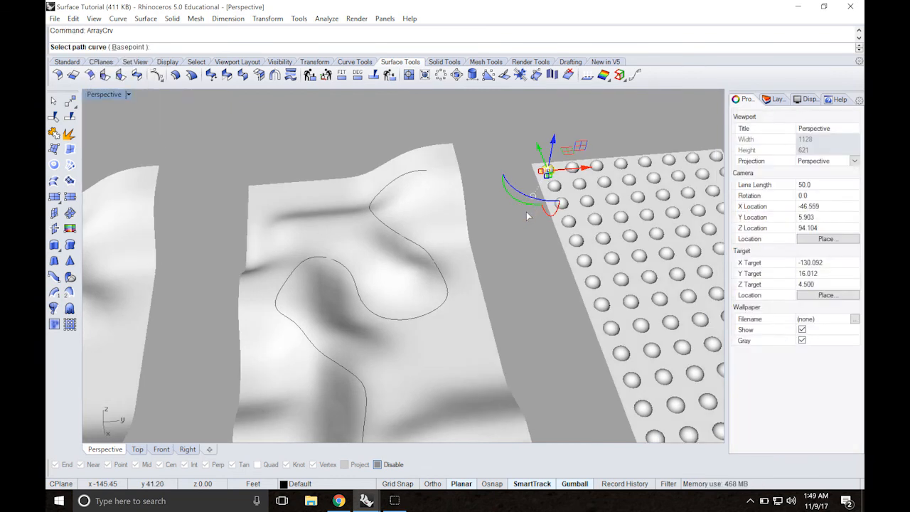
{"action": "left_click", "coordinate": [128, 48]}
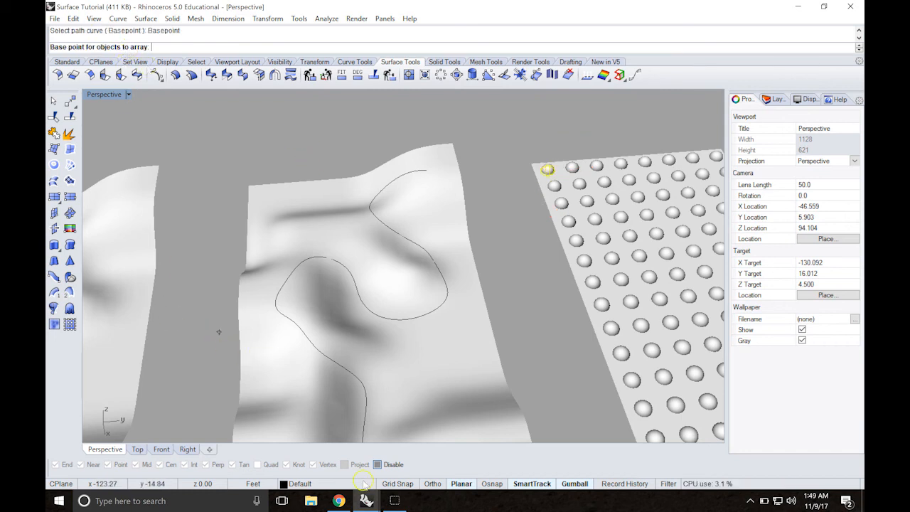
{"action": "left_click", "coordinate": [463, 487]}
{"action": "left_click", "coordinate": [378, 464]}
{"action": "key", "text": "Escape"}
Step: Array the corner sphere along the drawn curve with ArrayCrv, using a base point at the sphere's underside, 20 items and Freeform orientation
{"action": "scroll", "coordinate": [542, 207], "scroll_direction": "up", "scroll_amount": 3}
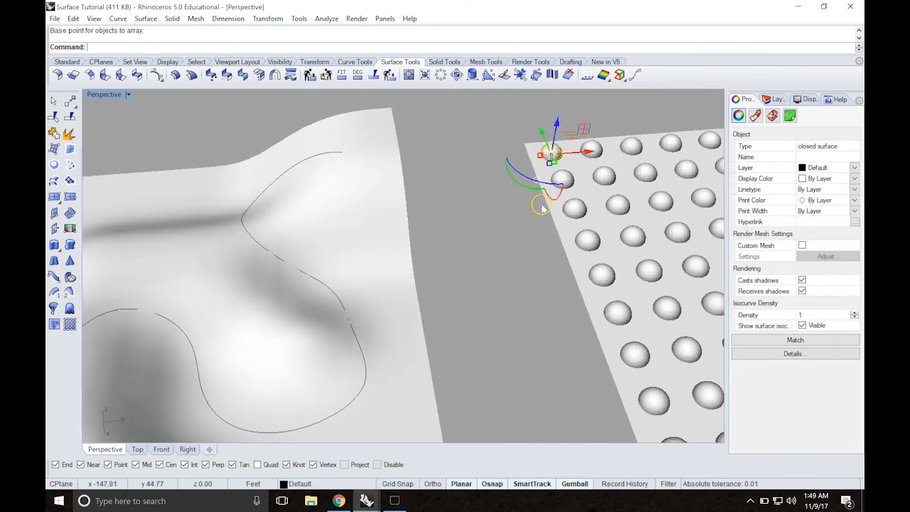
{"action": "scroll", "coordinate": [542, 206], "scroll_direction": "up", "scroll_amount": 5}
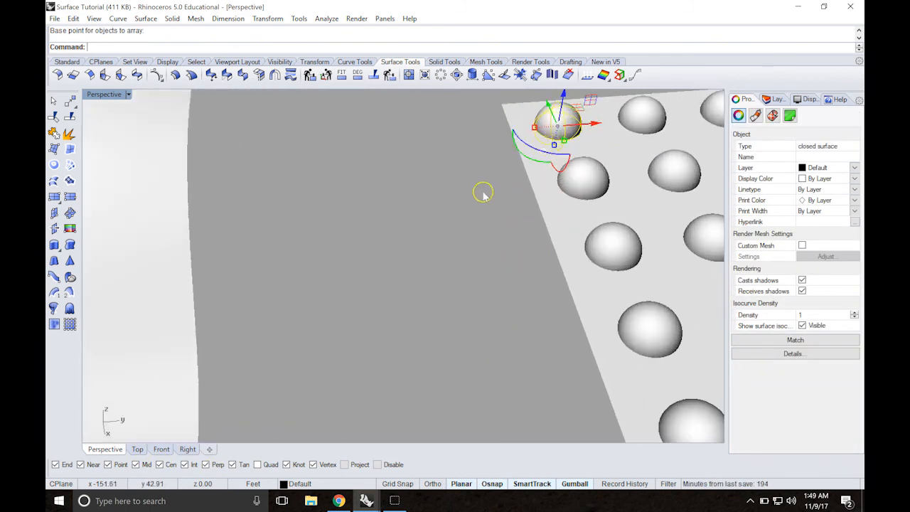
{"action": "scroll", "coordinate": [474, 212], "scroll_direction": "down", "scroll_amount": 4}
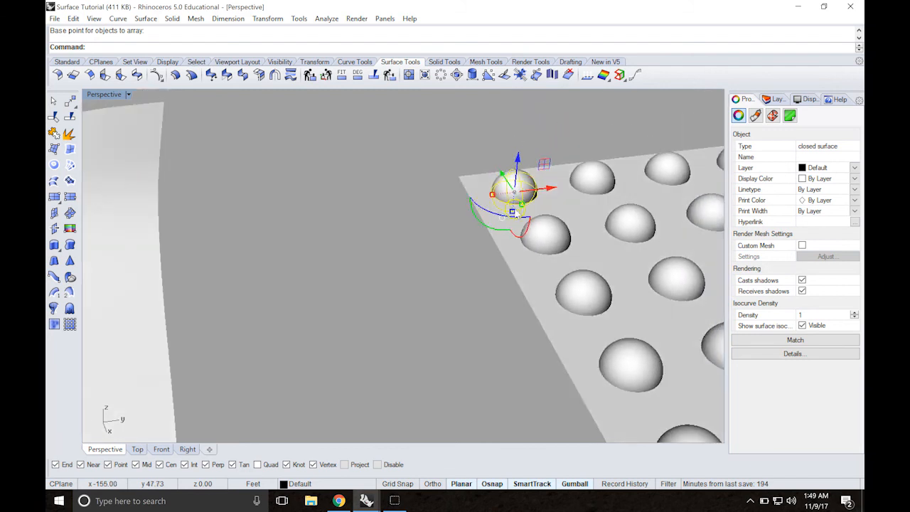
{"action": "right_click", "coordinate": [430, 218]}
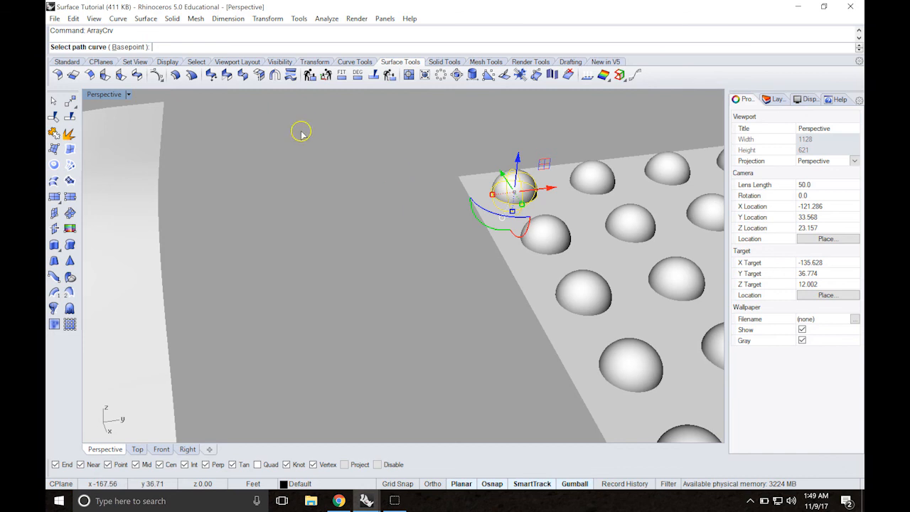
{"action": "left_click", "coordinate": [130, 47]}
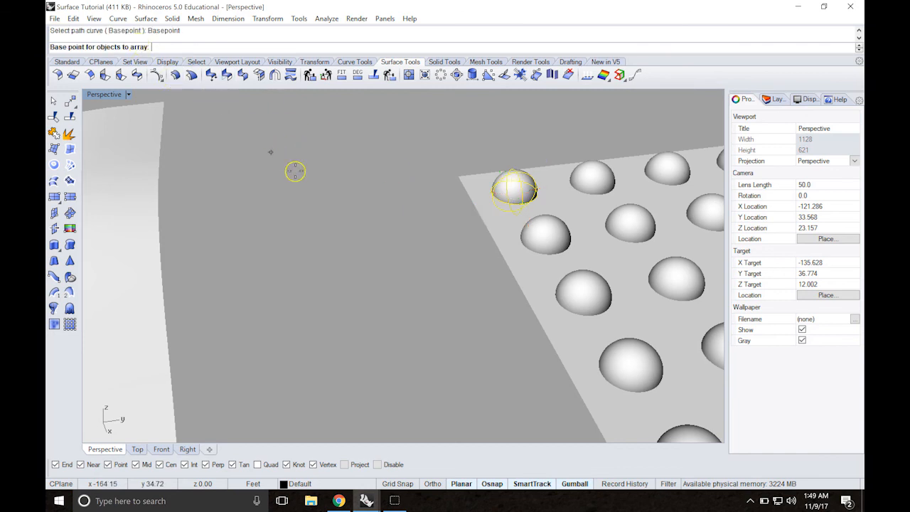
{"action": "left_click", "coordinate": [509, 216]}
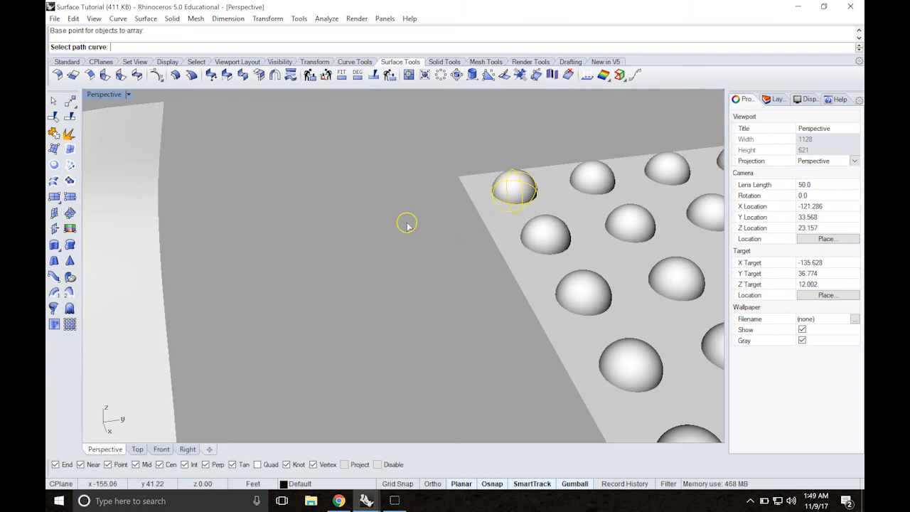
{"action": "scroll", "coordinate": [406, 223], "scroll_direction": "down", "scroll_amount": 6}
{"action": "scroll", "coordinate": [355, 248], "scroll_direction": "down", "scroll_amount": 3}
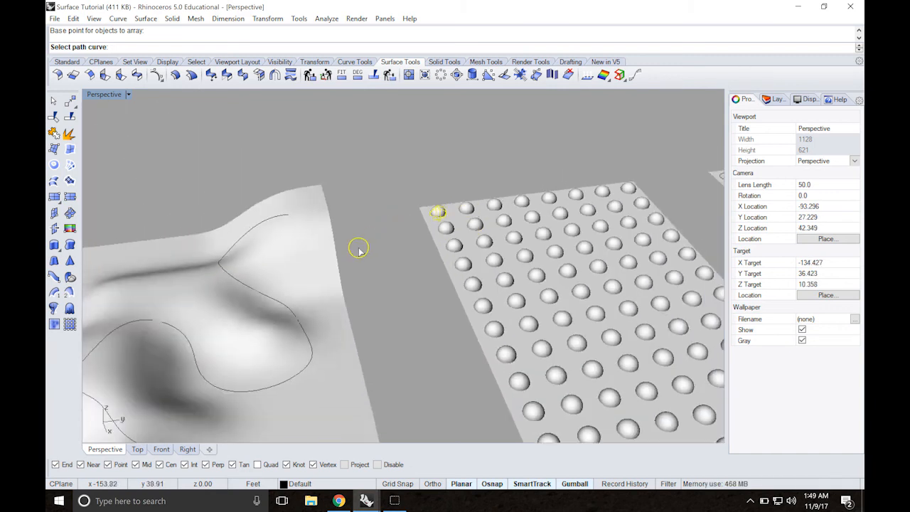
{"action": "scroll", "coordinate": [295, 238], "scroll_direction": "down", "scroll_amount": 3}
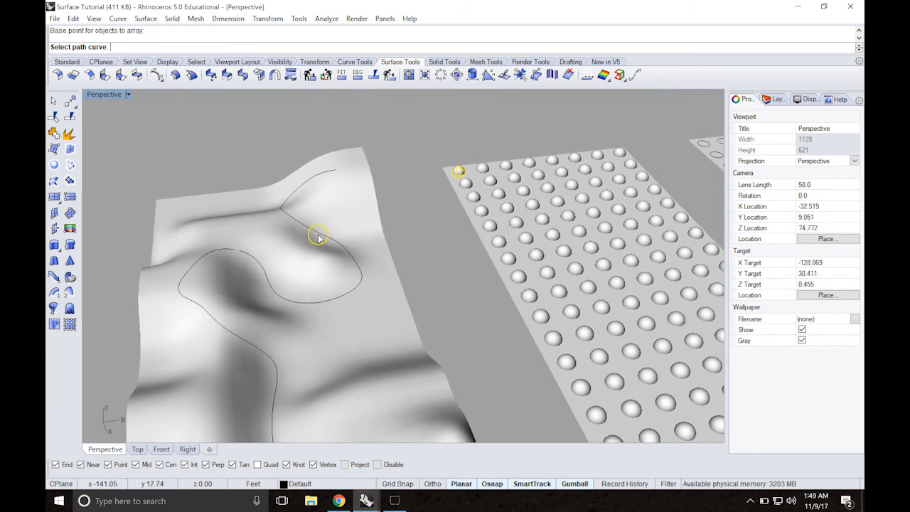
{"action": "left_click", "coordinate": [318, 235]}
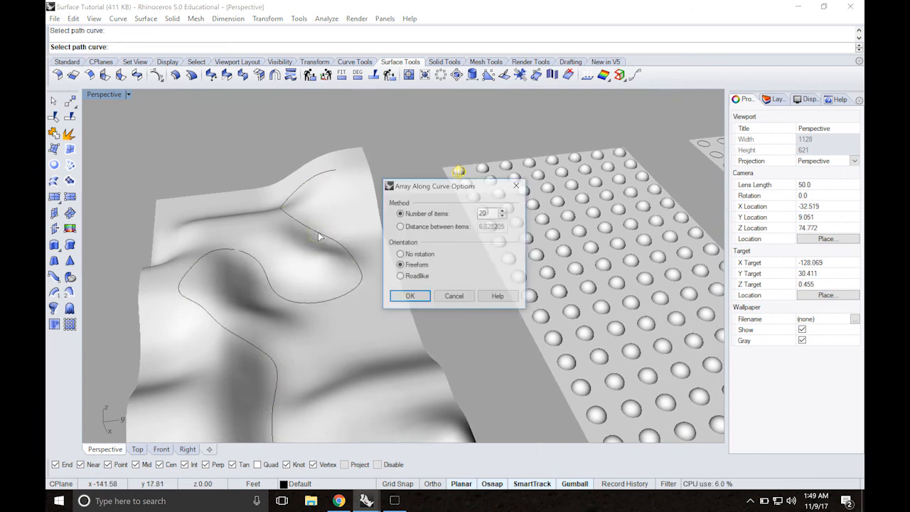
{"action": "left_click", "coordinate": [410, 298]}
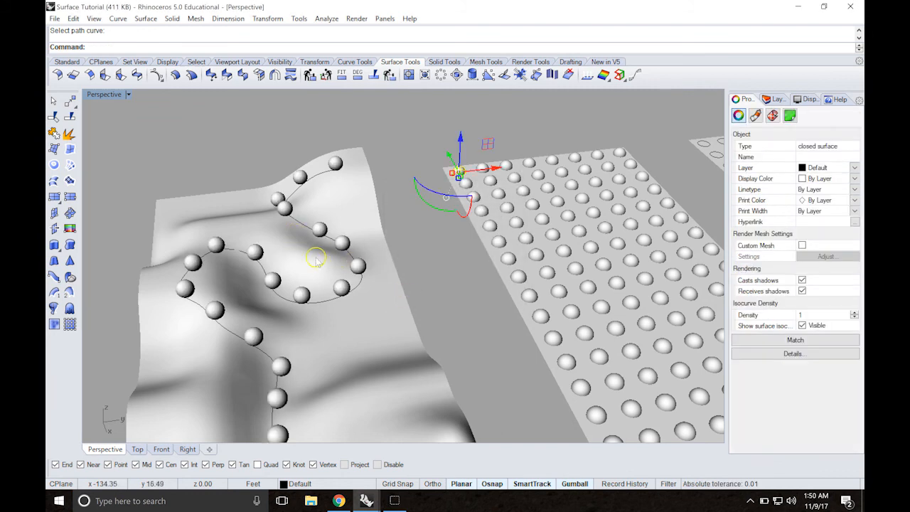
Step: Examine how the arrayed spheres sit along the curve on the wavy surface from low and high angles, and clear the selection
{"action": "right_click_drag", "start_coordinate": [307, 268], "coordinate": [287, 273]}
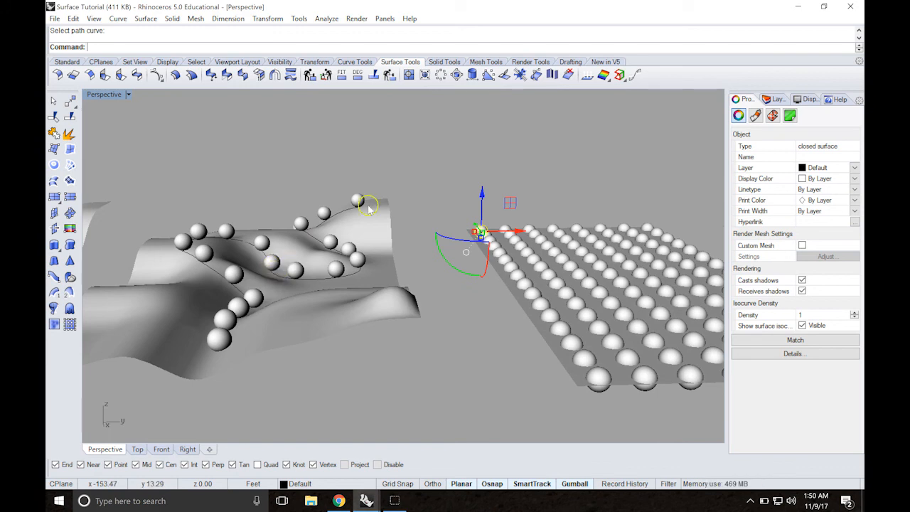
{"action": "mouse_move", "coordinate": [251, 252]}
{"action": "right_mouse_down"}
{"action": "mouse_move", "coordinate": [251, 243]}
{"action": "mouse_move", "coordinate": [288, 250]}
{"action": "mouse_move", "coordinate": [241, 242]}
{"action": "right_mouse_up"}
{"action": "scroll", "coordinate": [303, 231], "scroll_direction": "down", "scroll_amount": 5}
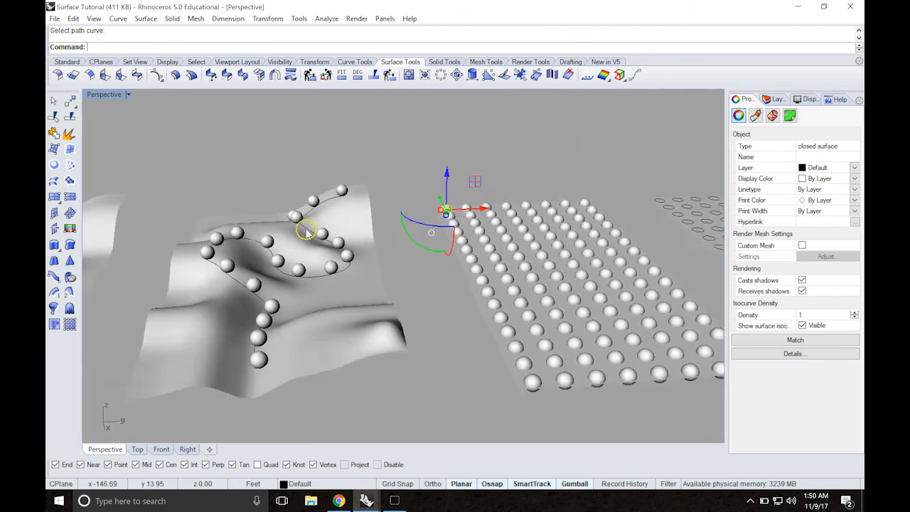
{"action": "right_click_drag", "start_coordinate": [327, 226], "coordinate": [331, 237]}
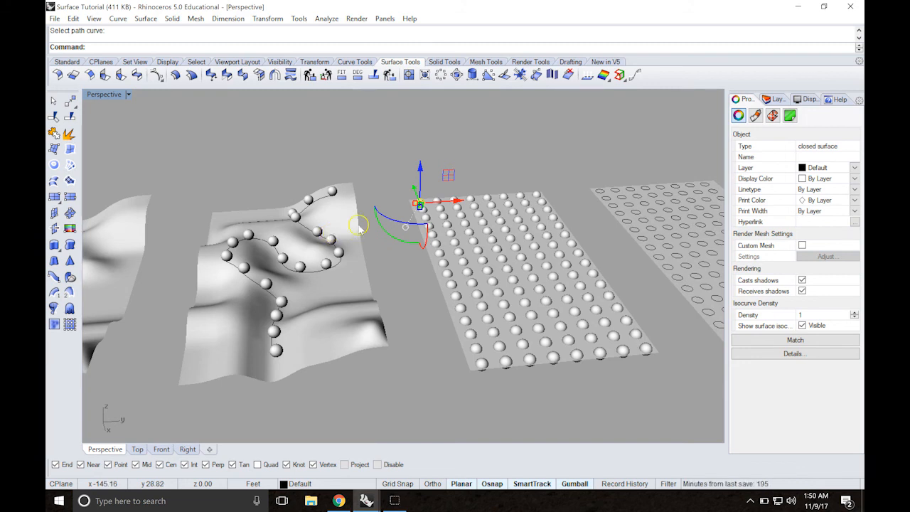
{"action": "scroll", "coordinate": [359, 226], "scroll_direction": "down", "scroll_amount": 3}
{"action": "left_click", "coordinate": [420, 164]}
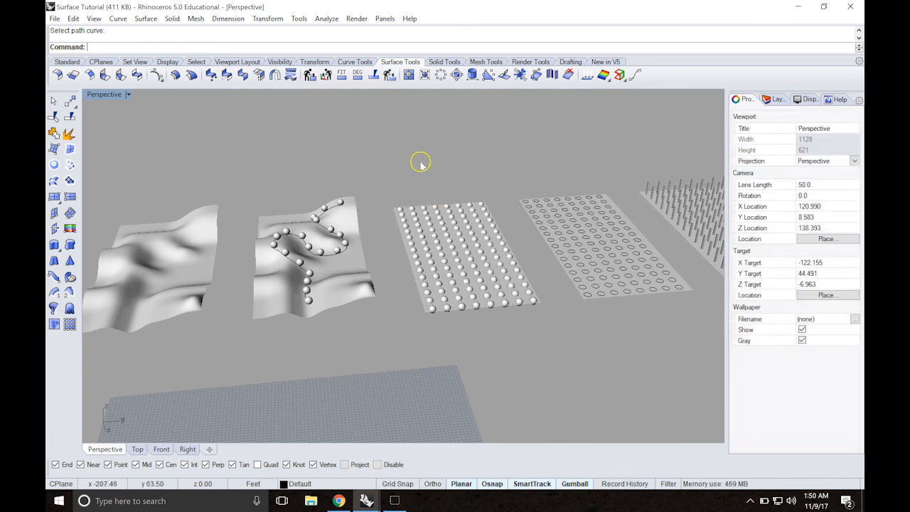
{"action": "right_click_drag", "start_coordinate": [390, 179], "coordinate": [357, 181]}
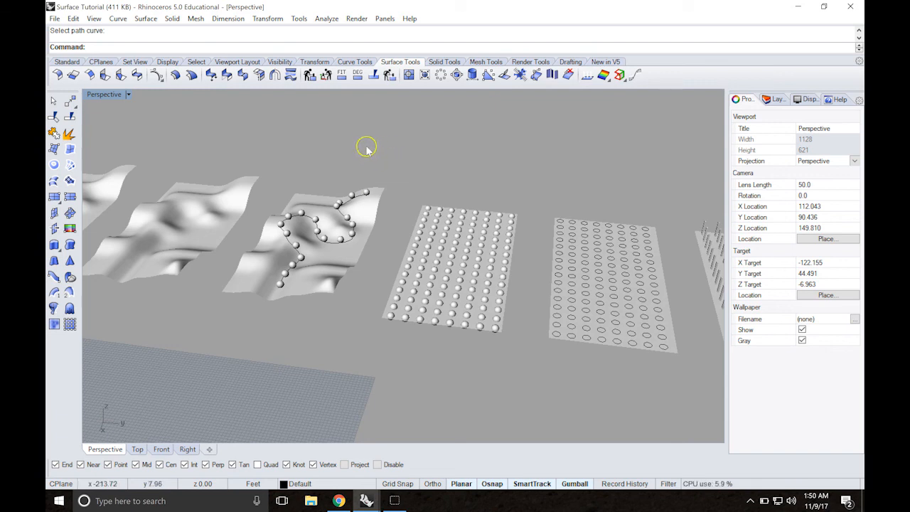
Step: Set up MatchSrf from the wavy surface's edge facing the sphere grid to the grid surface's adjacent edge, with Direction set to Backward
{"action": "type", "text": "MatchSrf"}
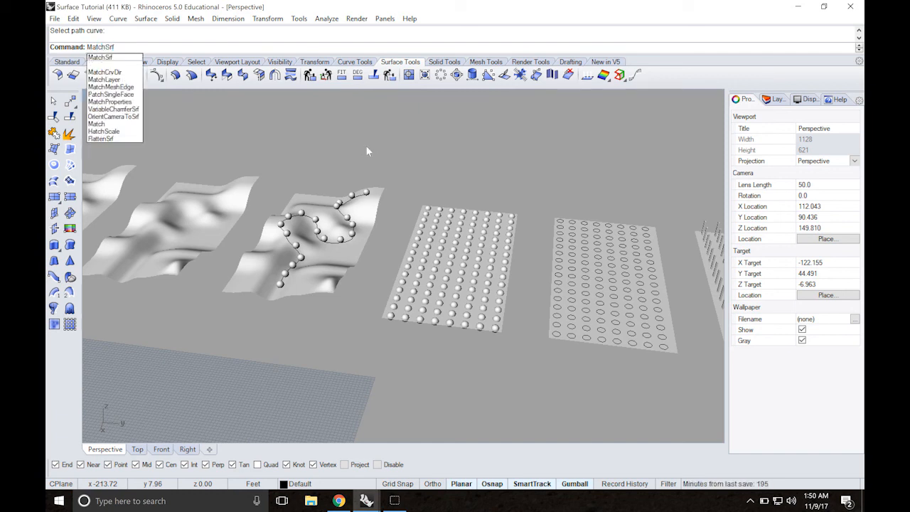
{"action": "key", "text": "Return"}
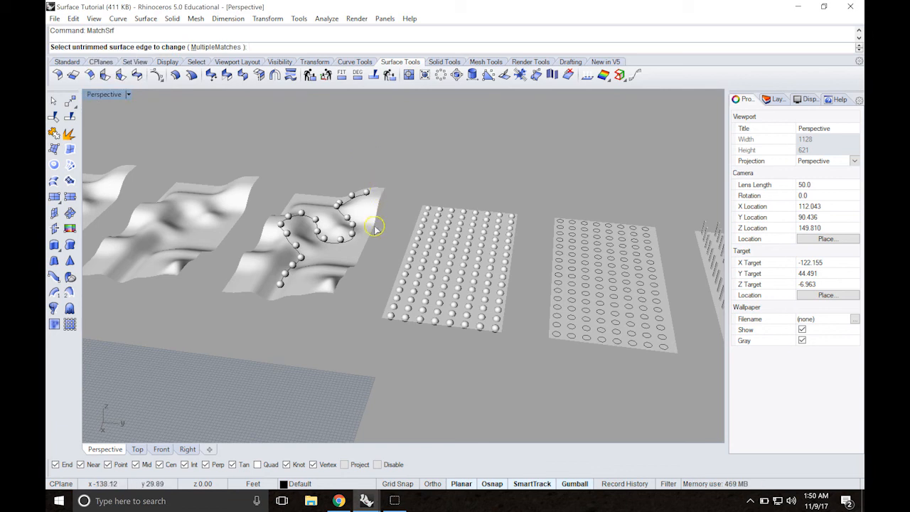
{"action": "scroll", "coordinate": [384, 235], "scroll_direction": "down", "scroll_amount": 2}
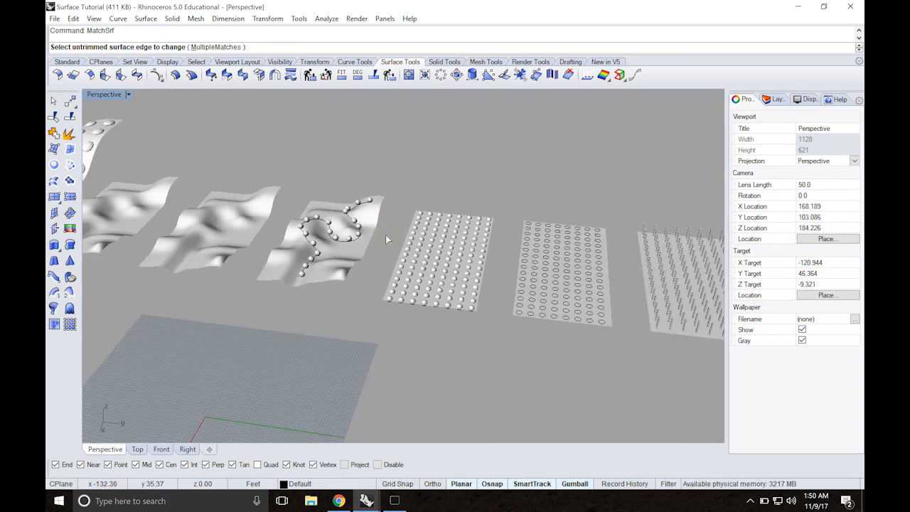
{"action": "scroll", "coordinate": [385, 235], "scroll_direction": "up", "scroll_amount": 5}
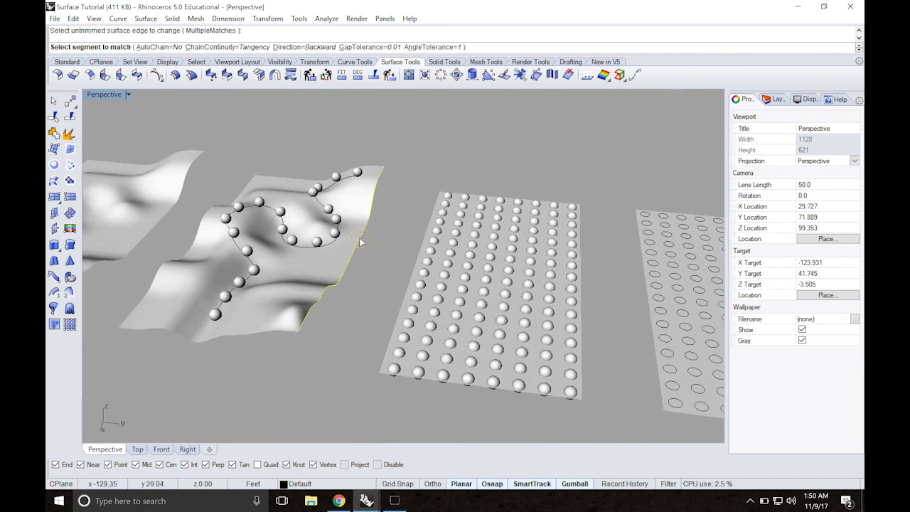
{"action": "right_click_drag", "start_coordinate": [401, 248], "coordinate": [421, 255]}
{"action": "left_click", "coordinate": [419, 255]}
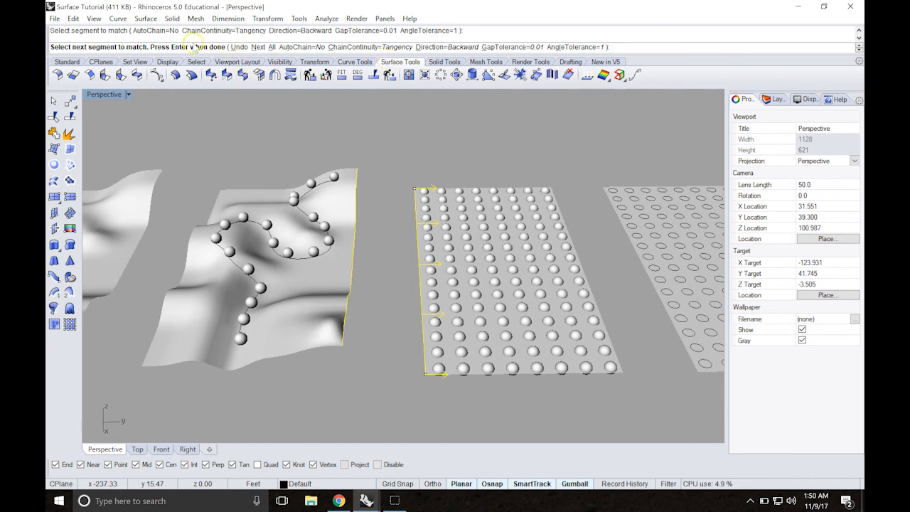
{"action": "left_click", "coordinate": [429, 47]}
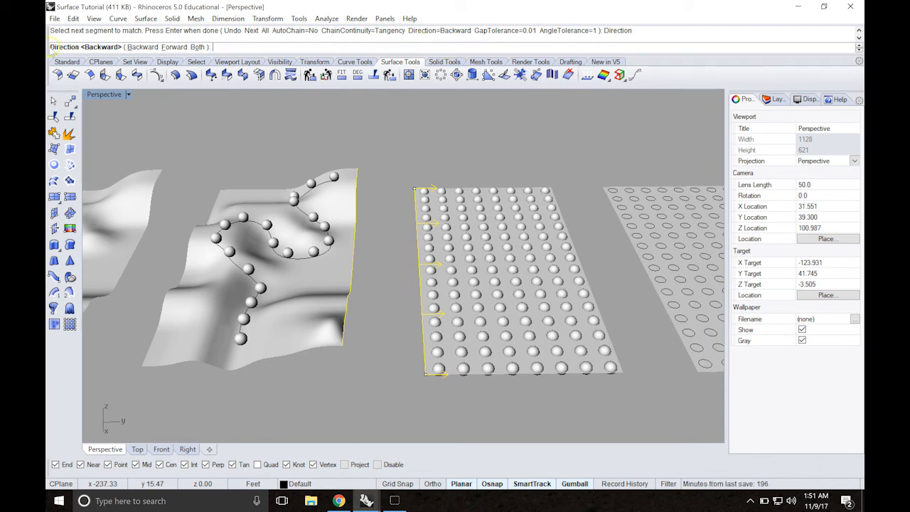
{"action": "left_click", "coordinate": [143, 47]}
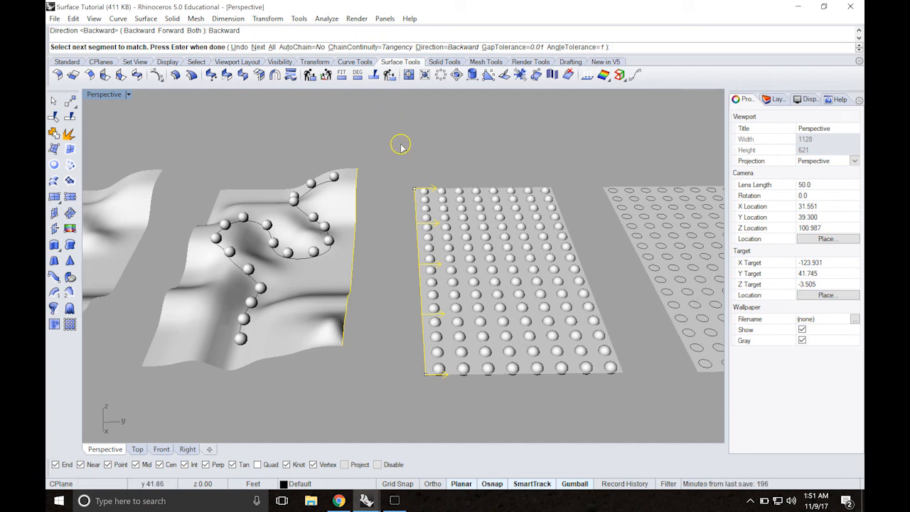
{"action": "key", "text": "Return"}
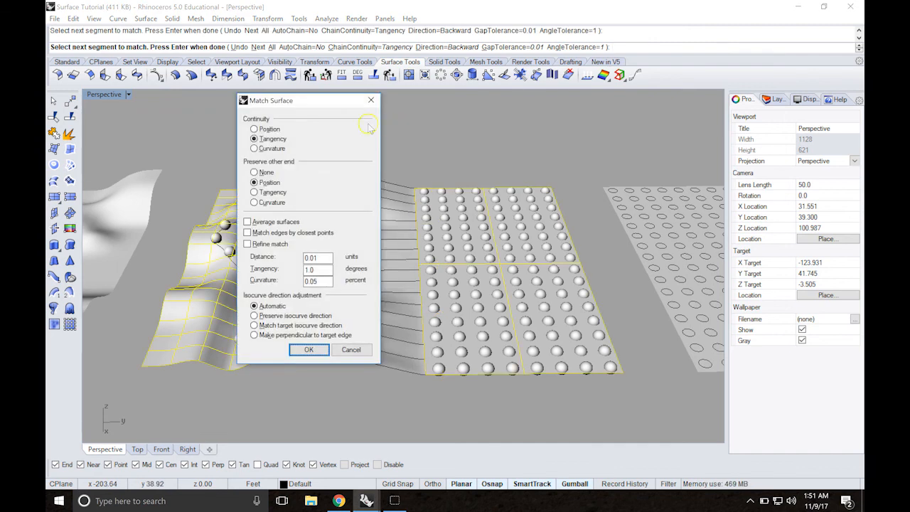
Step: Preview Position and Curvature continuity for the surface match, and apply the match with Position continuity
{"action": "left_click_drag", "start_coordinate": [341, 107], "coordinate": [244, 113]}
{"action": "right_click_drag", "start_coordinate": [353, 233], "coordinate": [353, 239]}
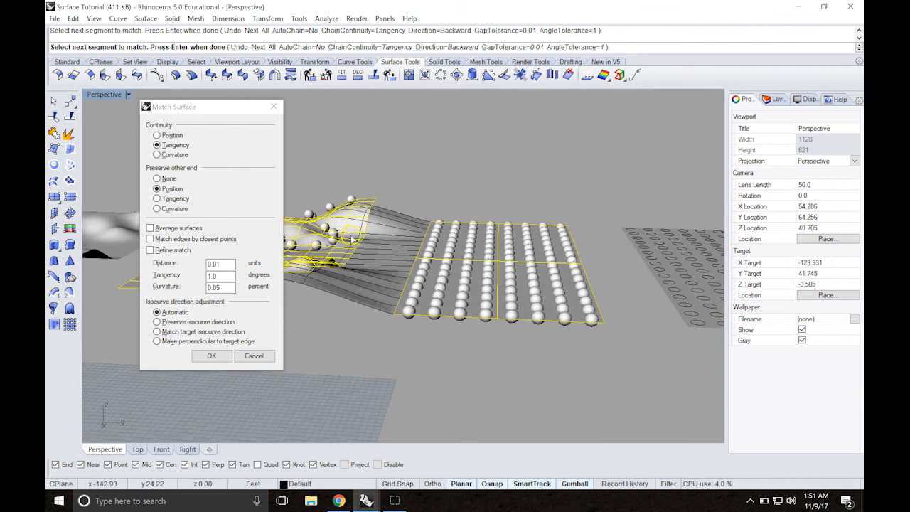
{"action": "scroll", "coordinate": [353, 238], "scroll_direction": "up", "scroll_amount": 5}
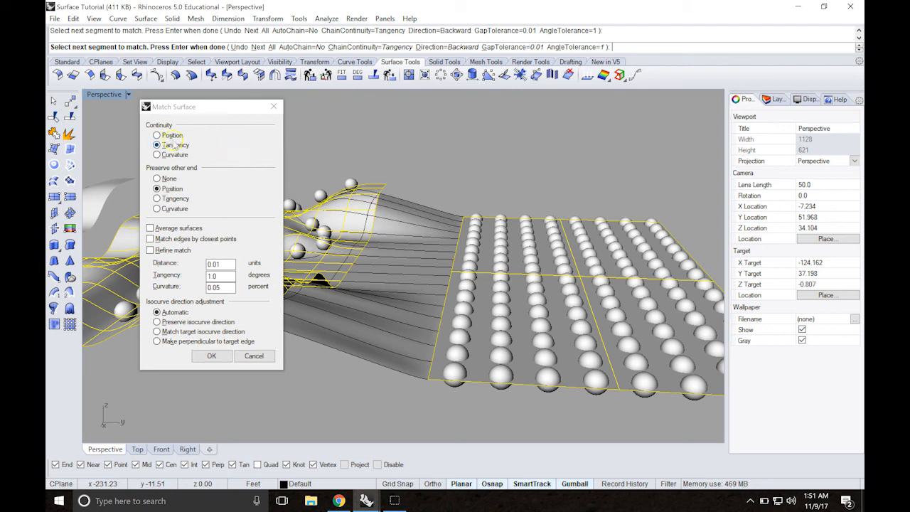
{"action": "left_click", "coordinate": [158, 135]}
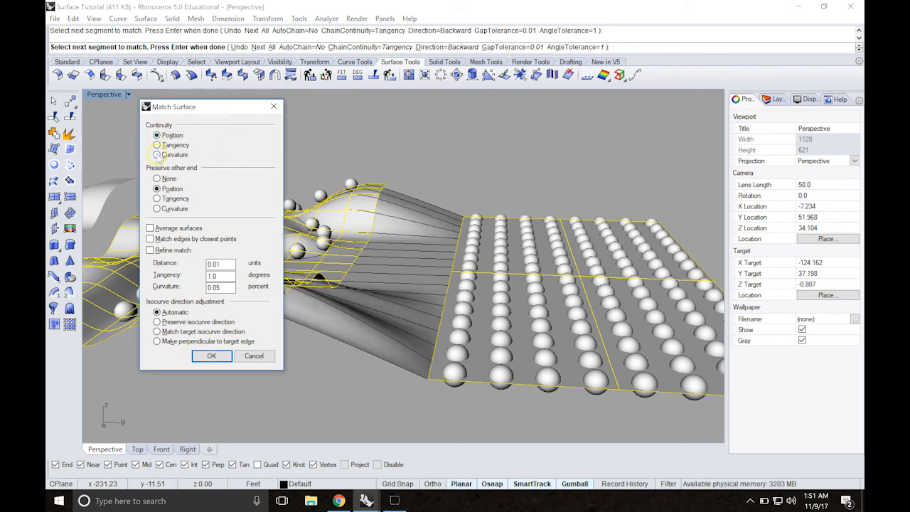
{"action": "left_click", "coordinate": [157, 154]}
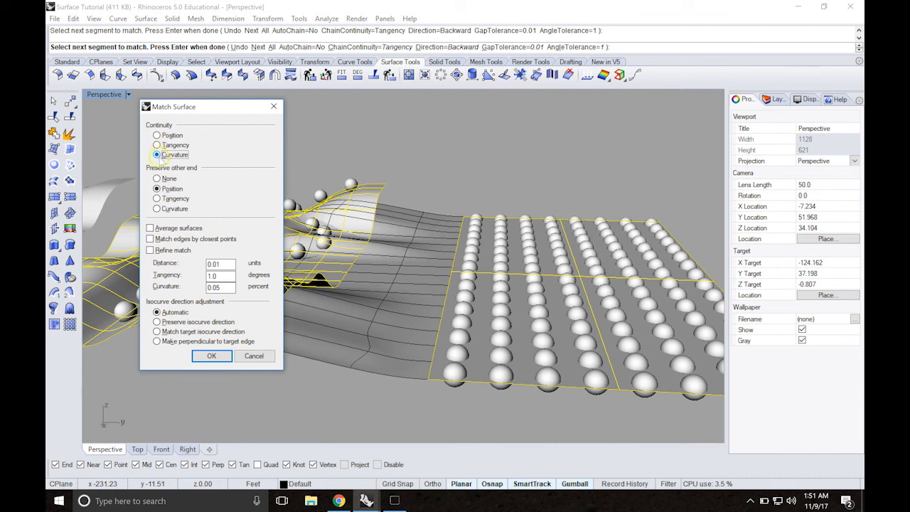
{"action": "left_click", "coordinate": [157, 135]}
{"action": "left_click_drag", "start_coordinate": [209, 109], "coordinate": [182, 117]}
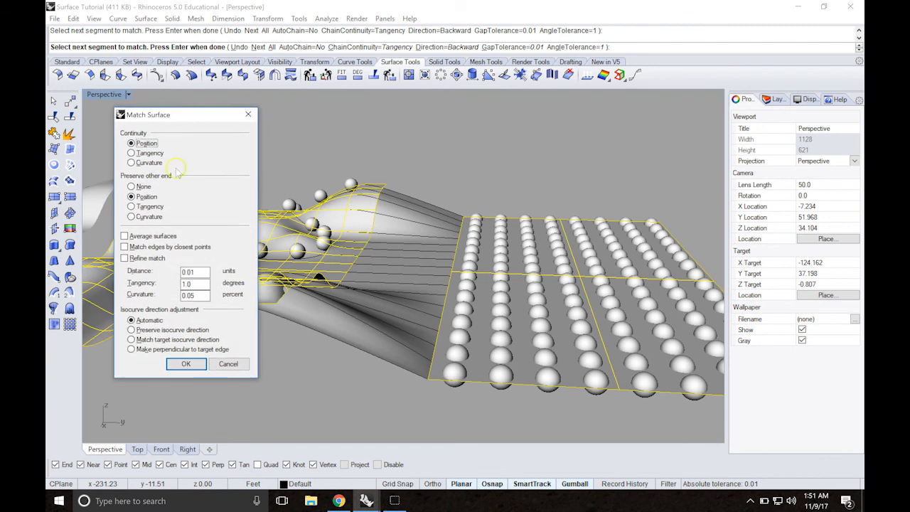
{"action": "left_click", "coordinate": [184, 363]}
Step: Examine the joint between the matched wavy surface and the flat sphere-grid surface from several angles
{"action": "right_click_drag", "start_coordinate": [272, 273], "coordinate": [451, 321]}
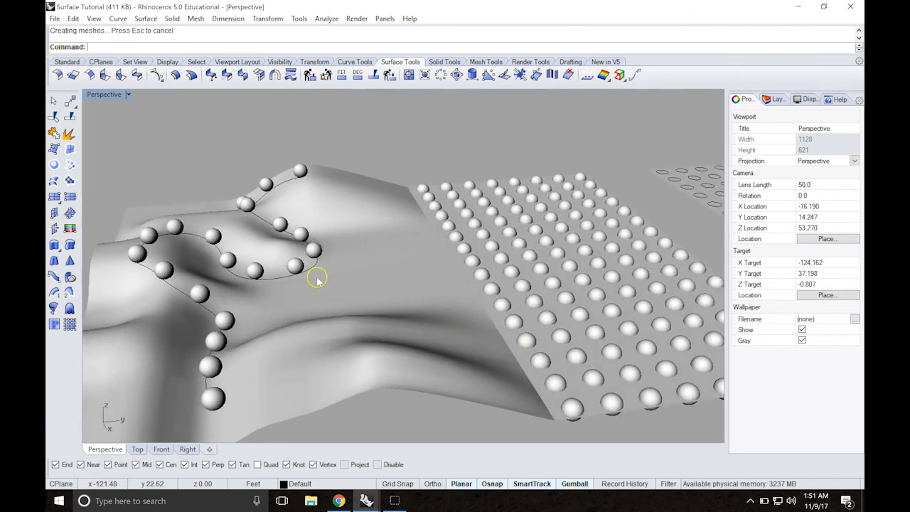
{"action": "right_click_drag", "start_coordinate": [239, 259], "coordinate": [303, 260]}
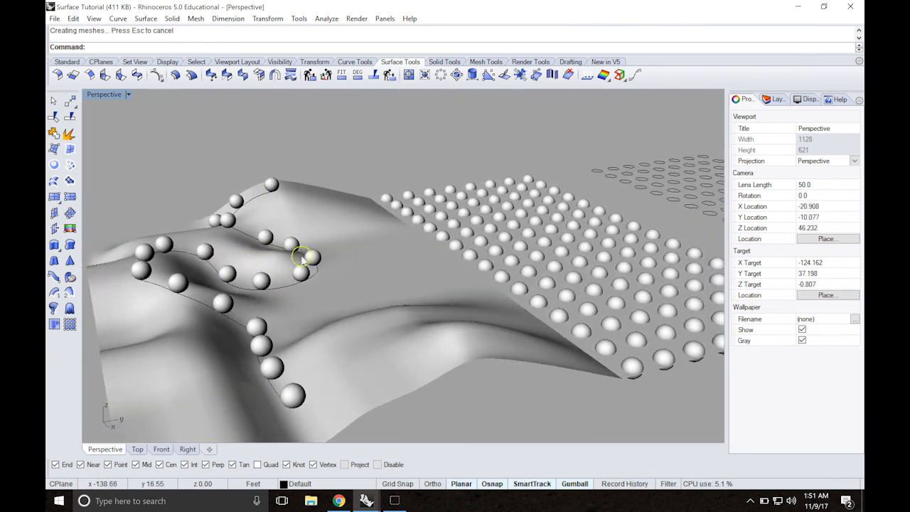
{"action": "scroll", "coordinate": [308, 259], "scroll_direction": "down", "scroll_amount": 3}
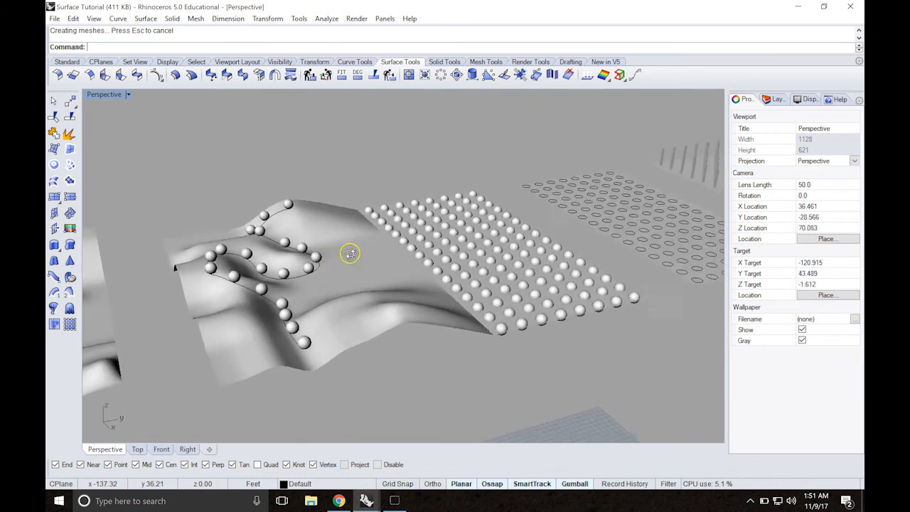
{"action": "scroll", "coordinate": [350, 254], "scroll_direction": "down", "scroll_amount": 3}
{"action": "right_click_drag", "start_coordinate": [342, 247], "coordinate": [338, 260]}
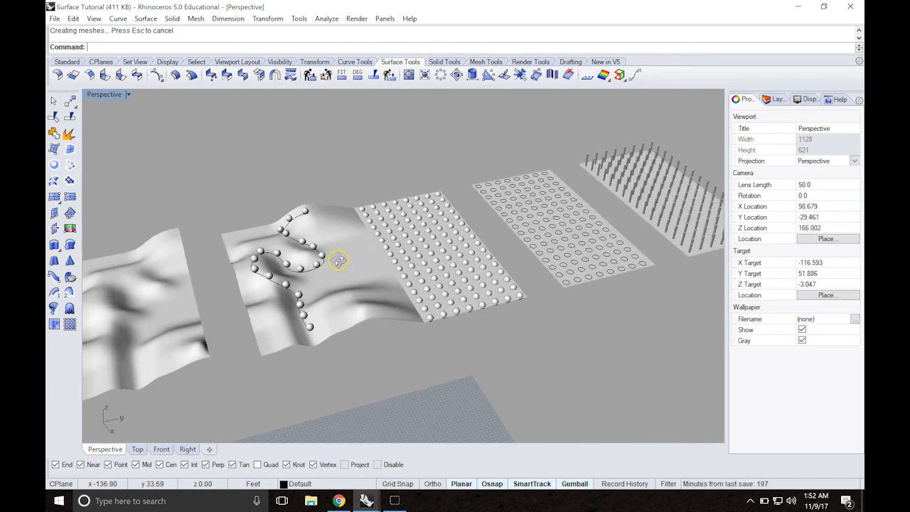